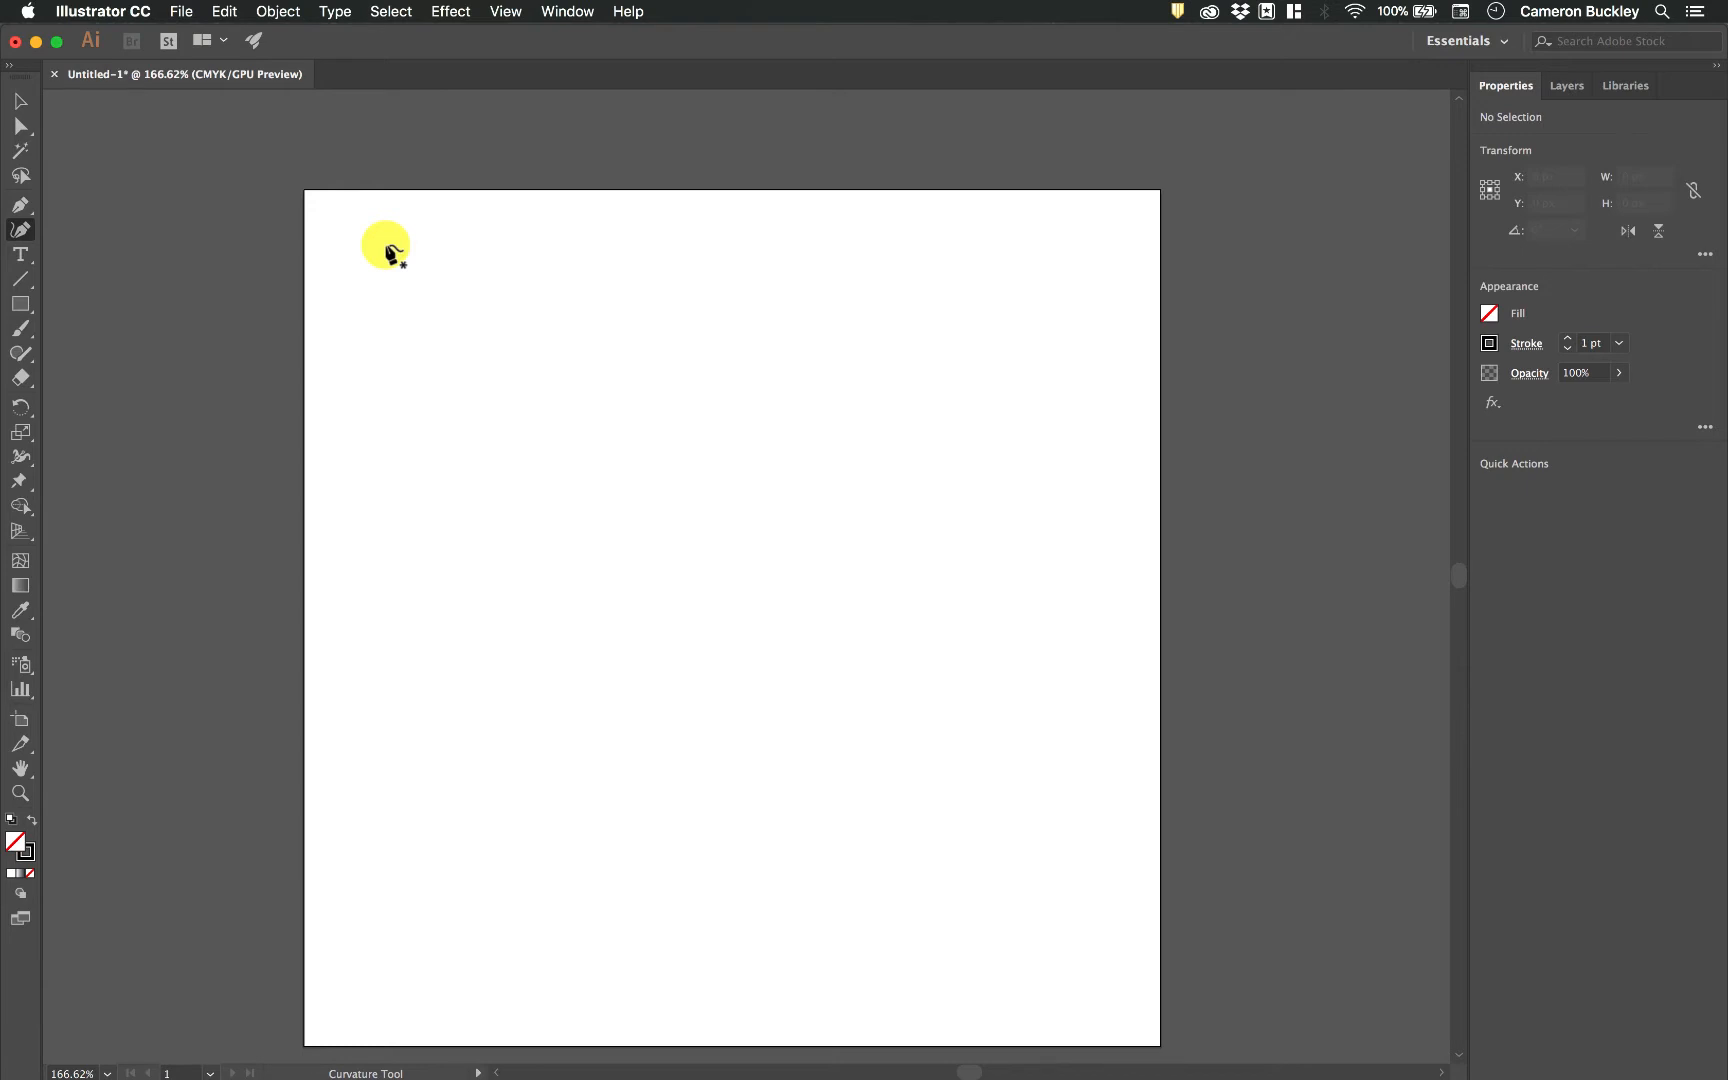
Step: Draw a closed, nearly circular path about 264 × 248 px through four anchor points with the Curvature tool
{"action": "left_click_drag", "start_coordinate": [22, 206], "coordinate": [60, 208]}
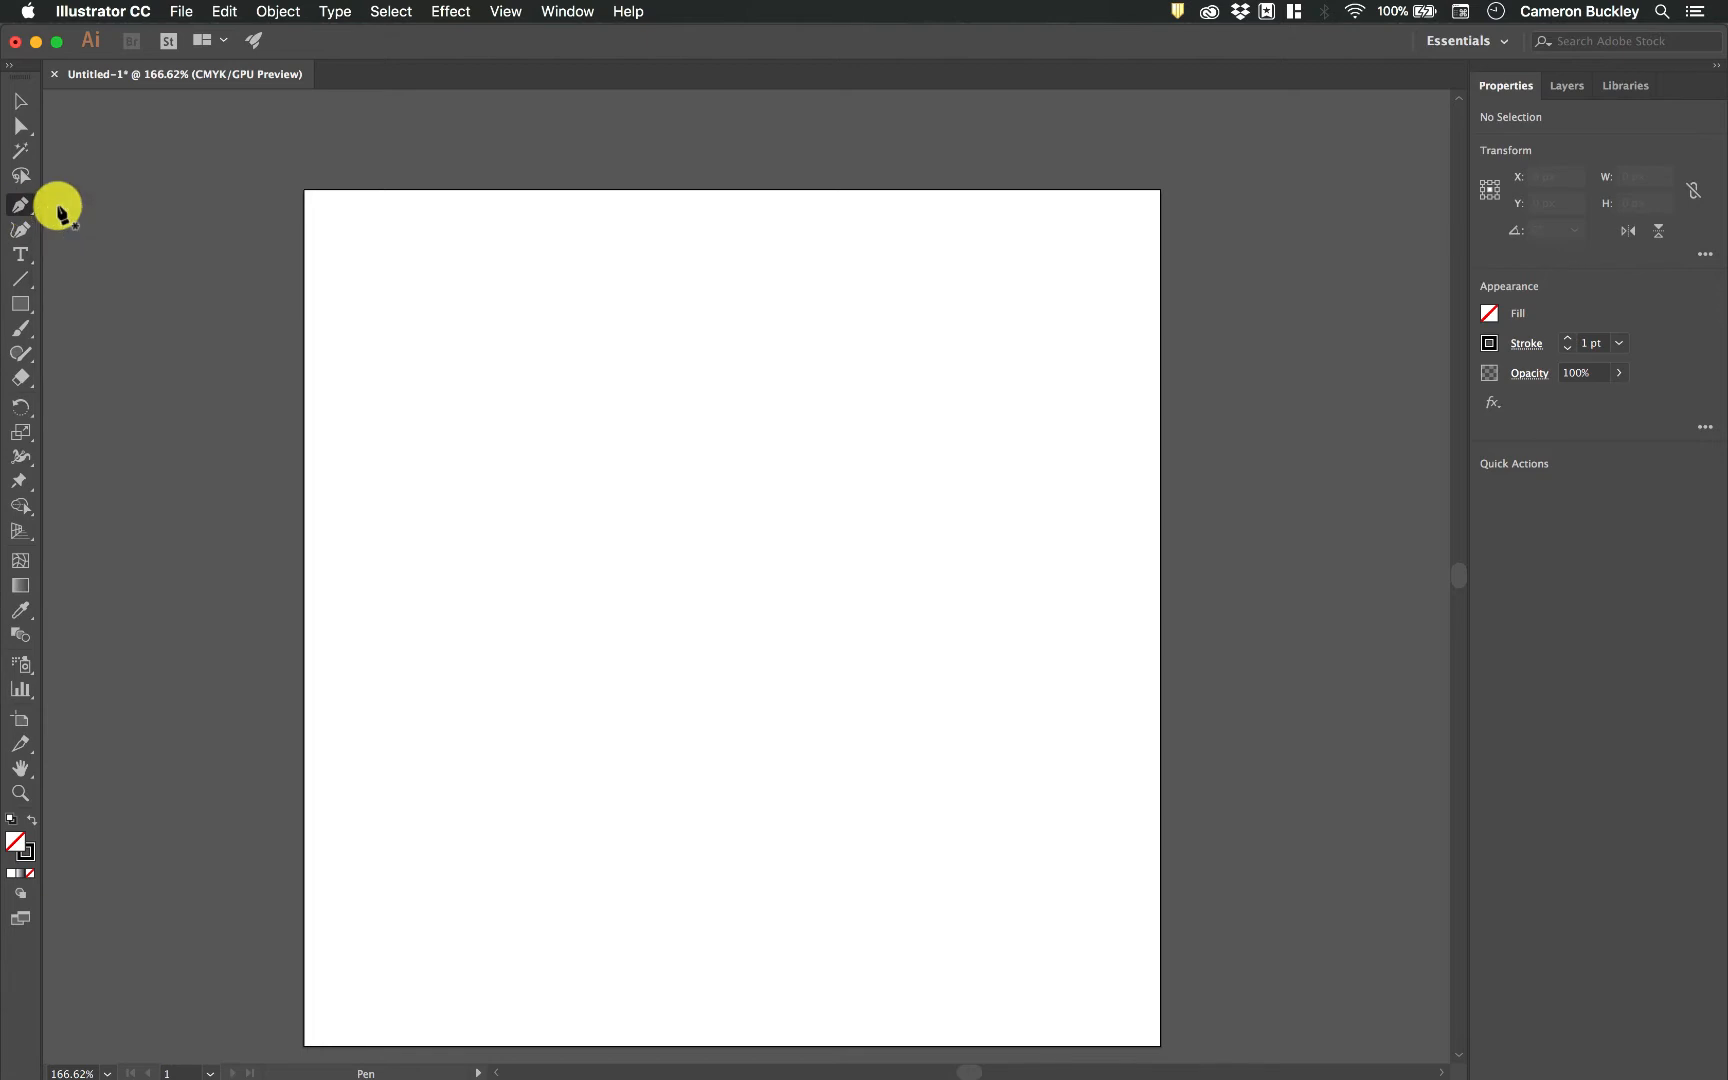
{"action": "left_click", "coordinate": [18, 233]}
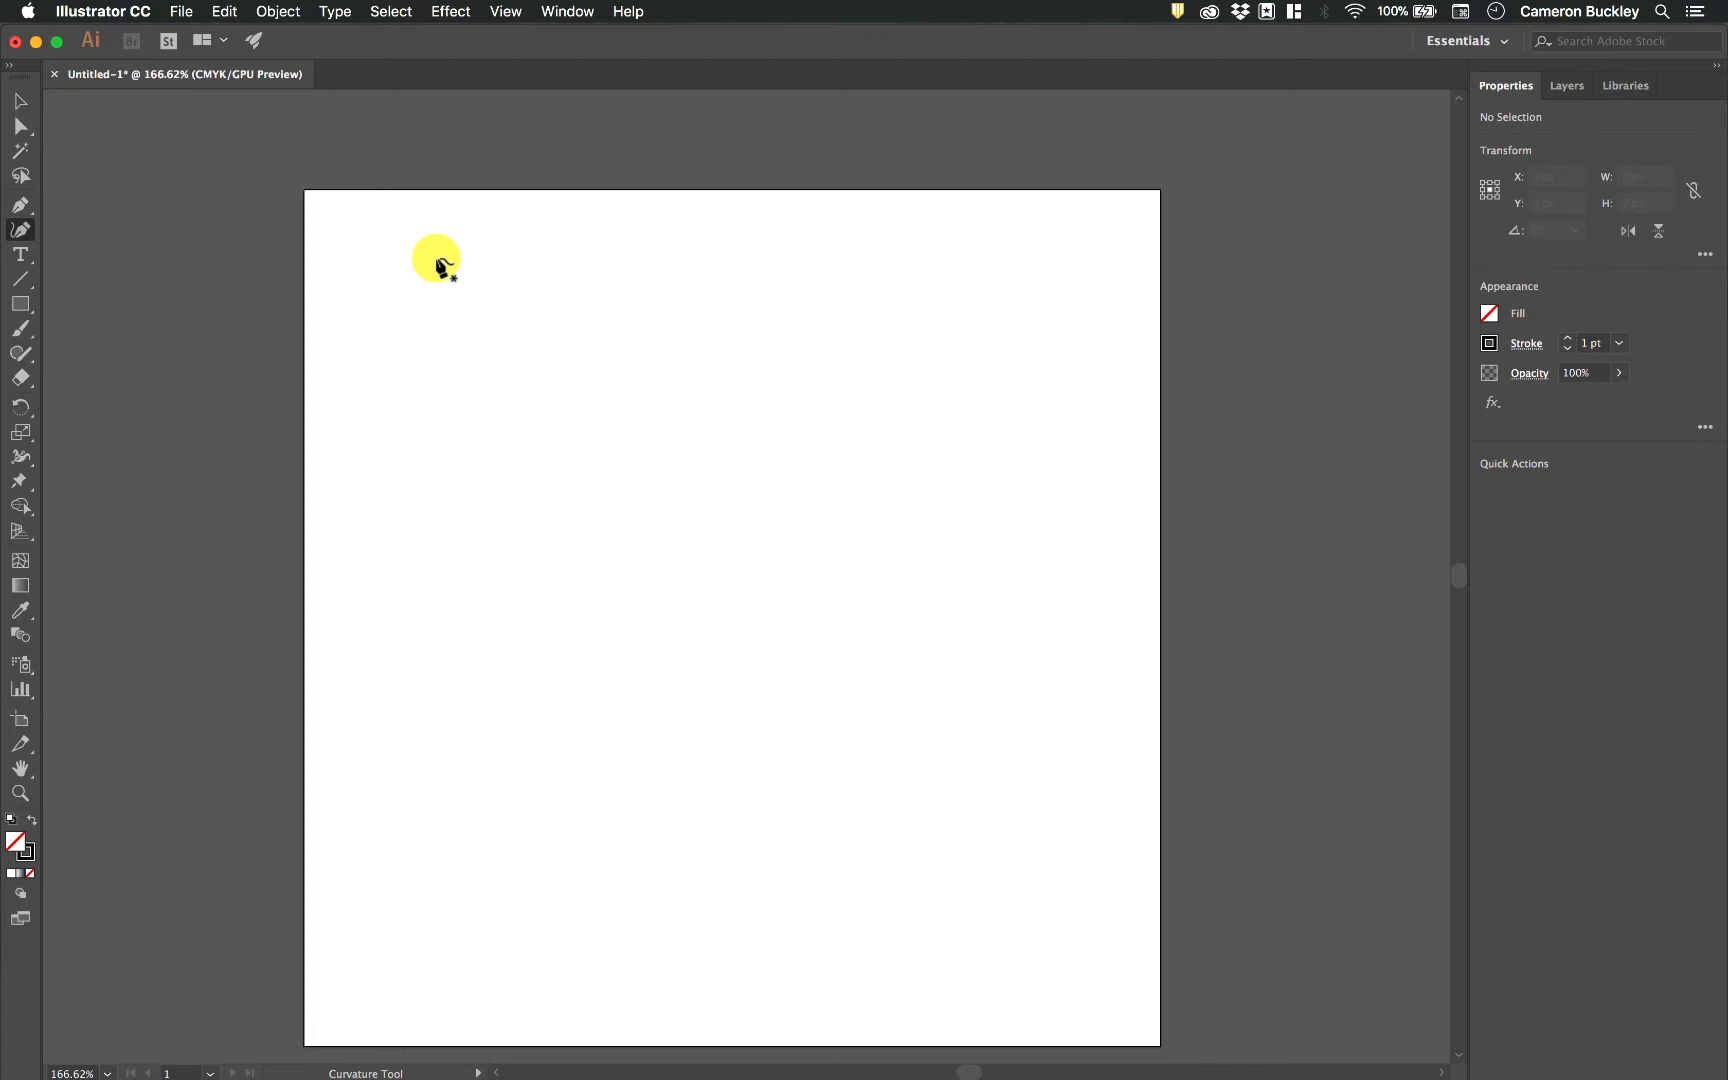
{"action": "left_click", "coordinate": [698, 258]}
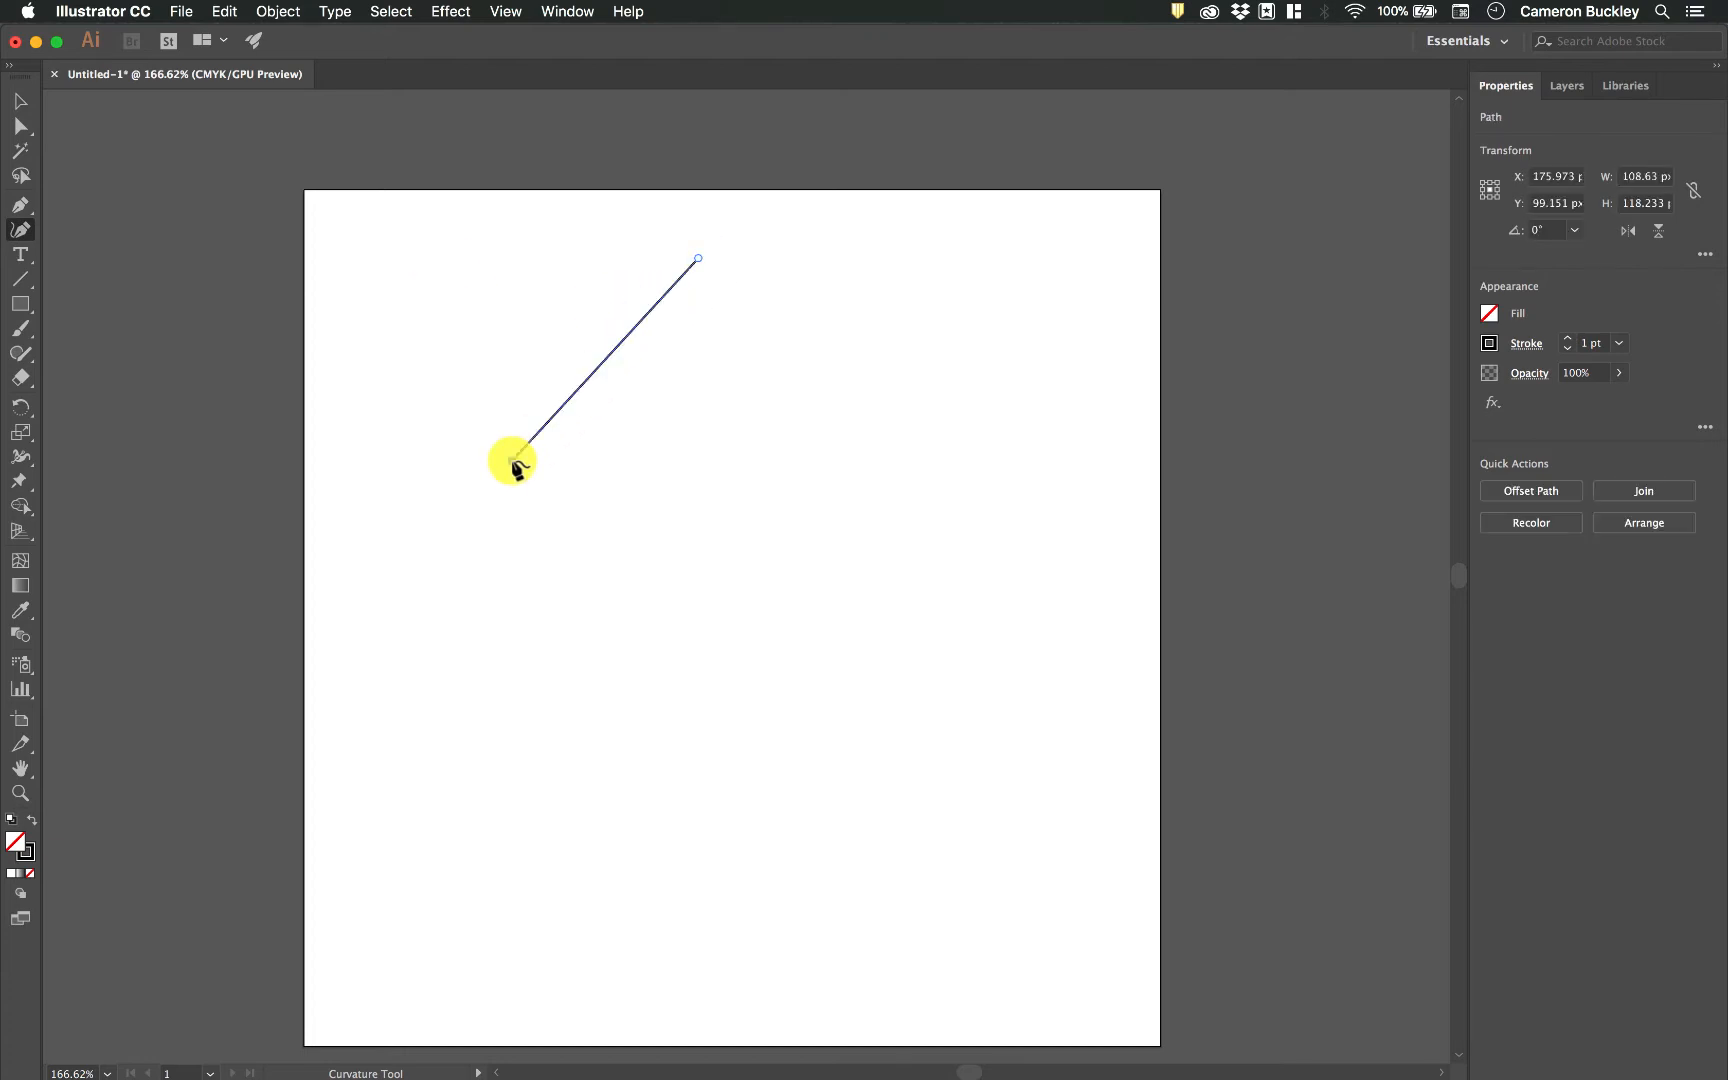
{"action": "left_click", "coordinate": [511, 460]}
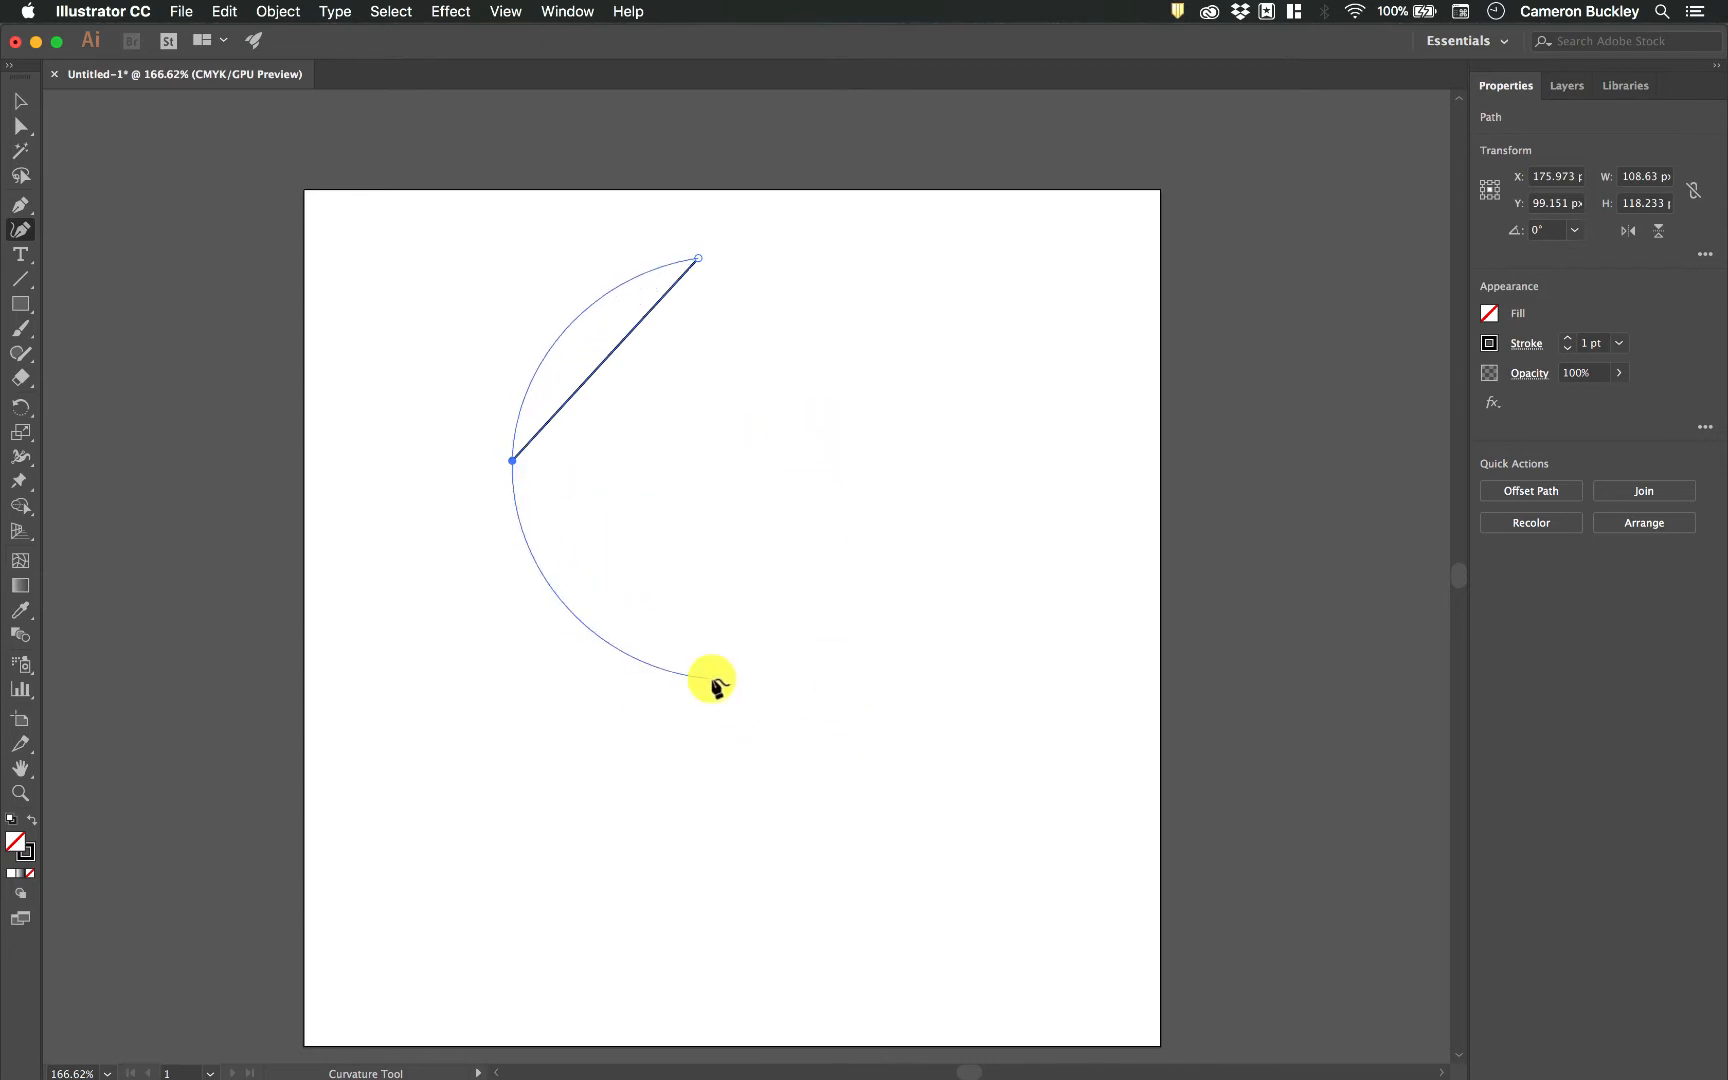
{"action": "key", "text": "Escape"}
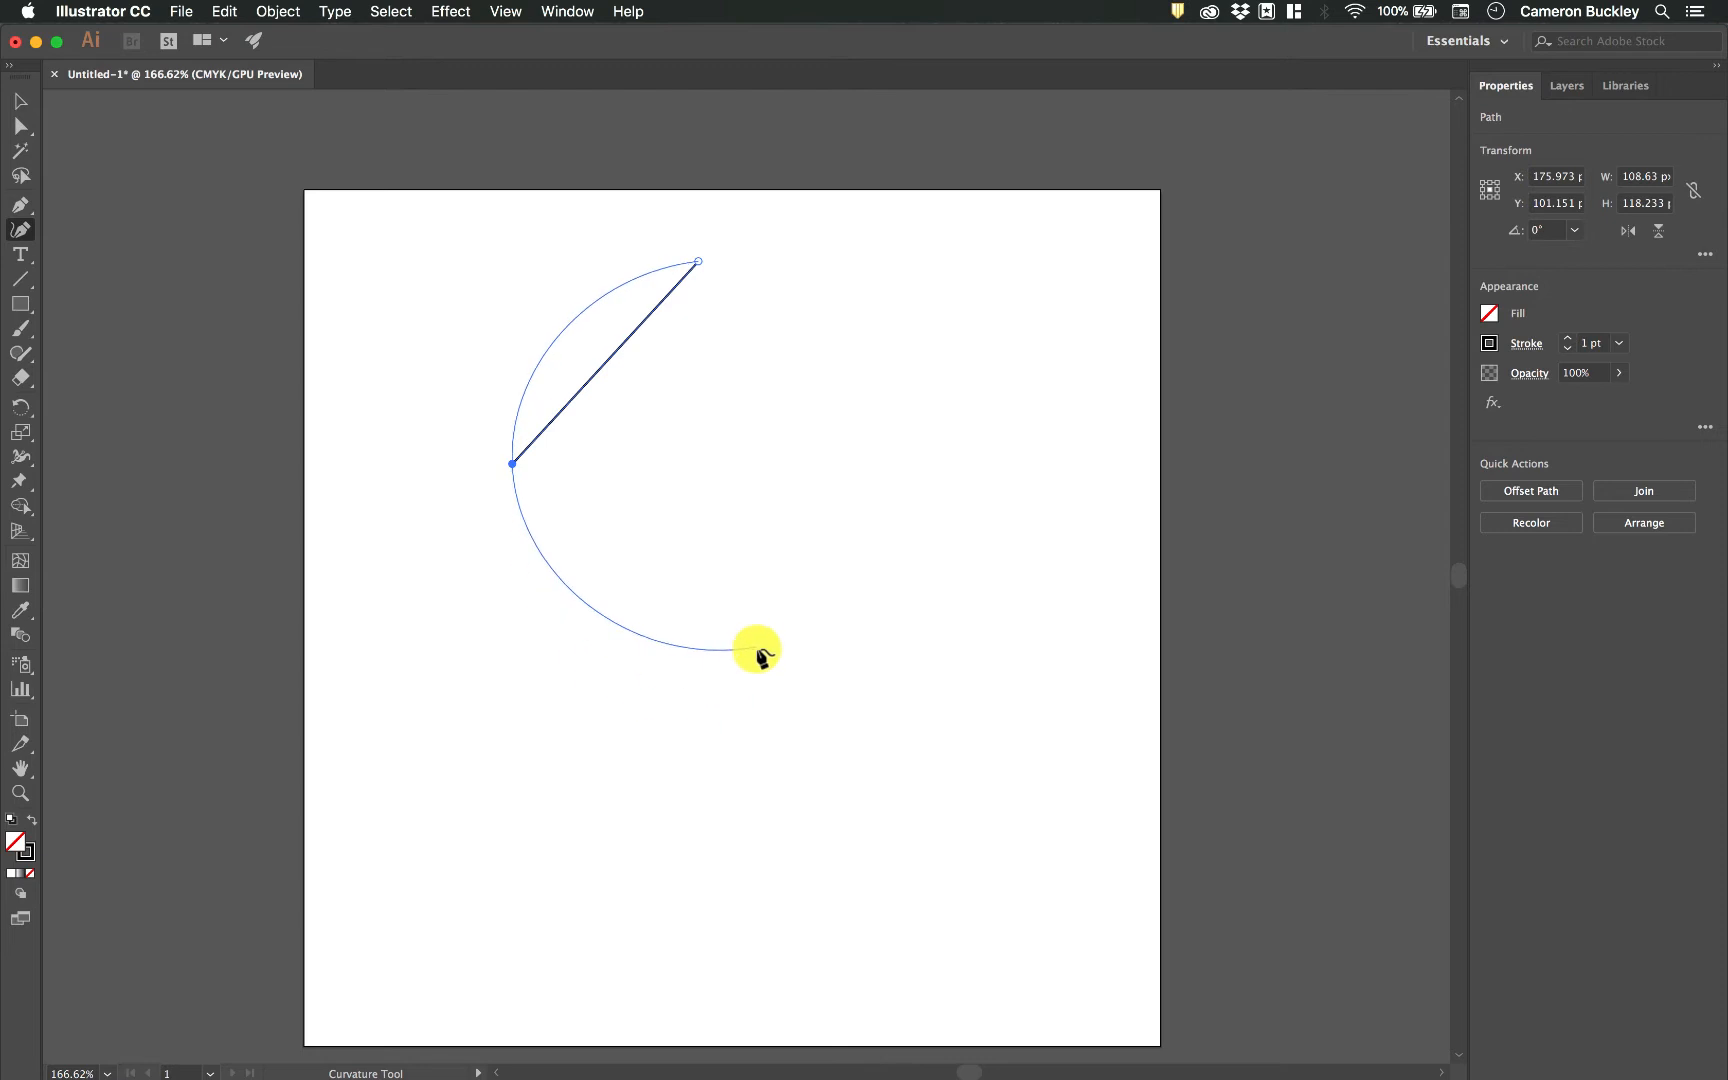
{"action": "left_click", "coordinate": [741, 685]}
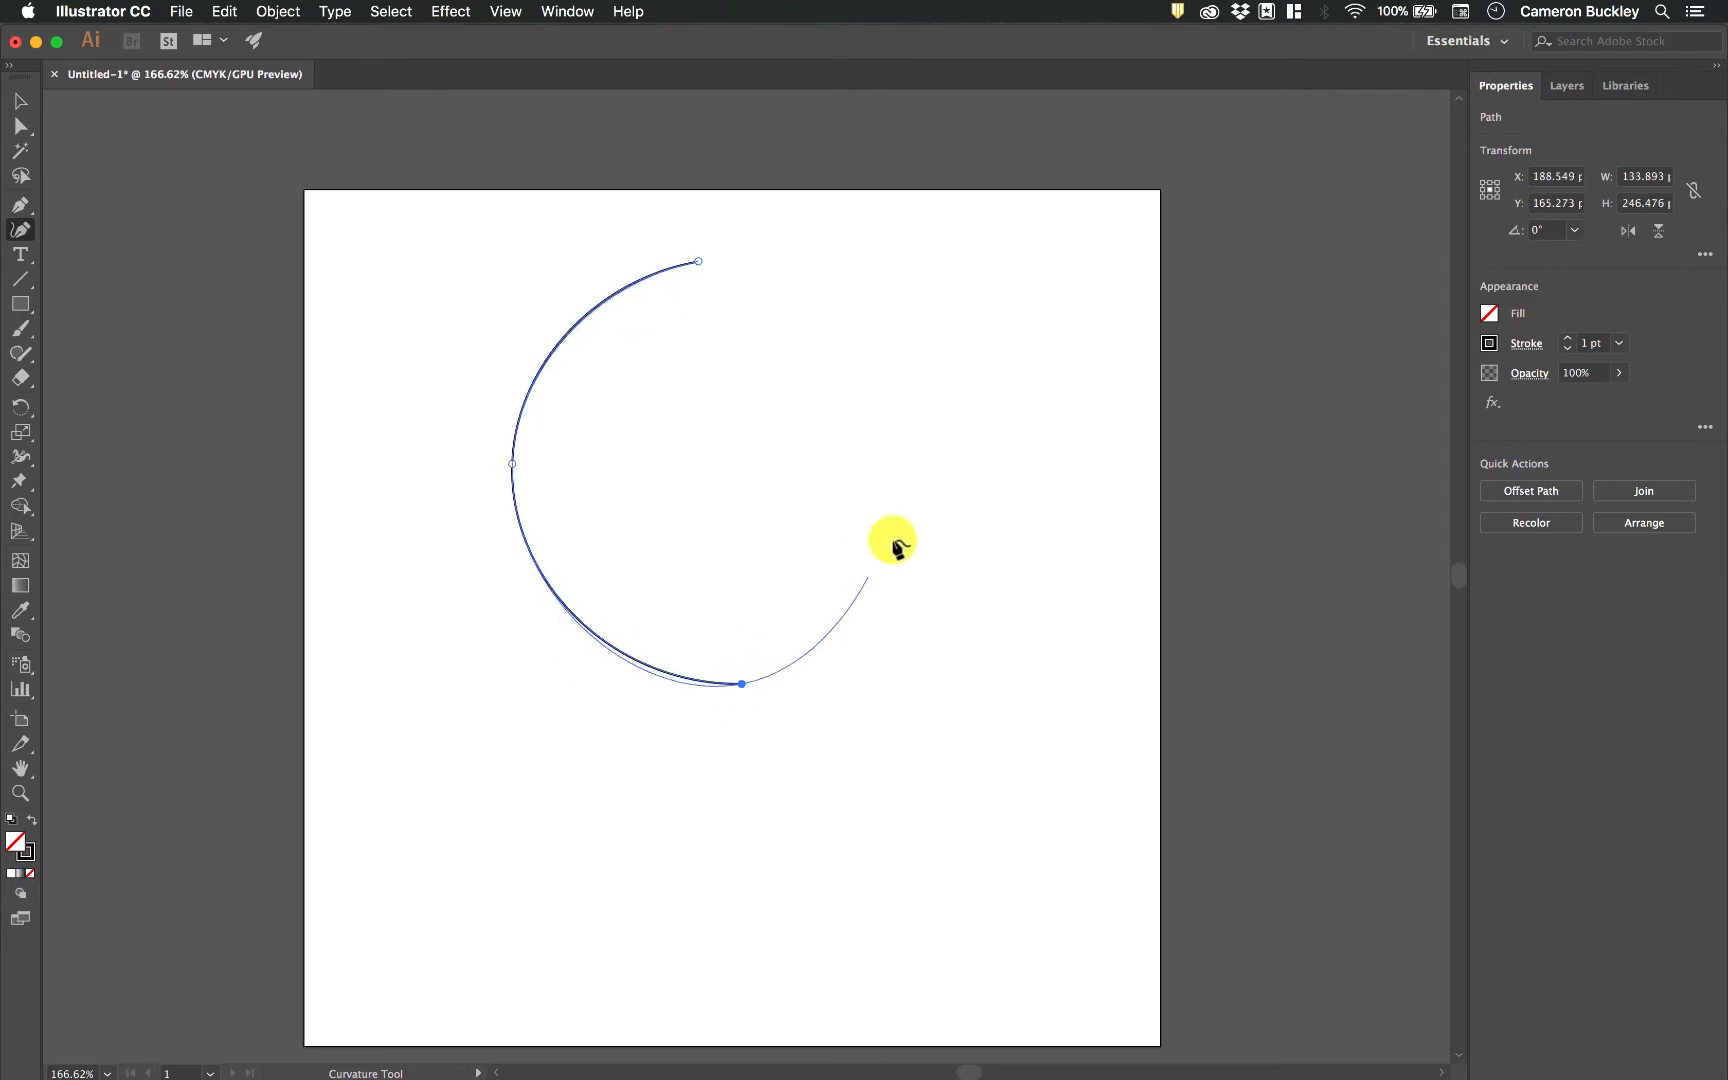
{"action": "left_click", "coordinate": [963, 432]}
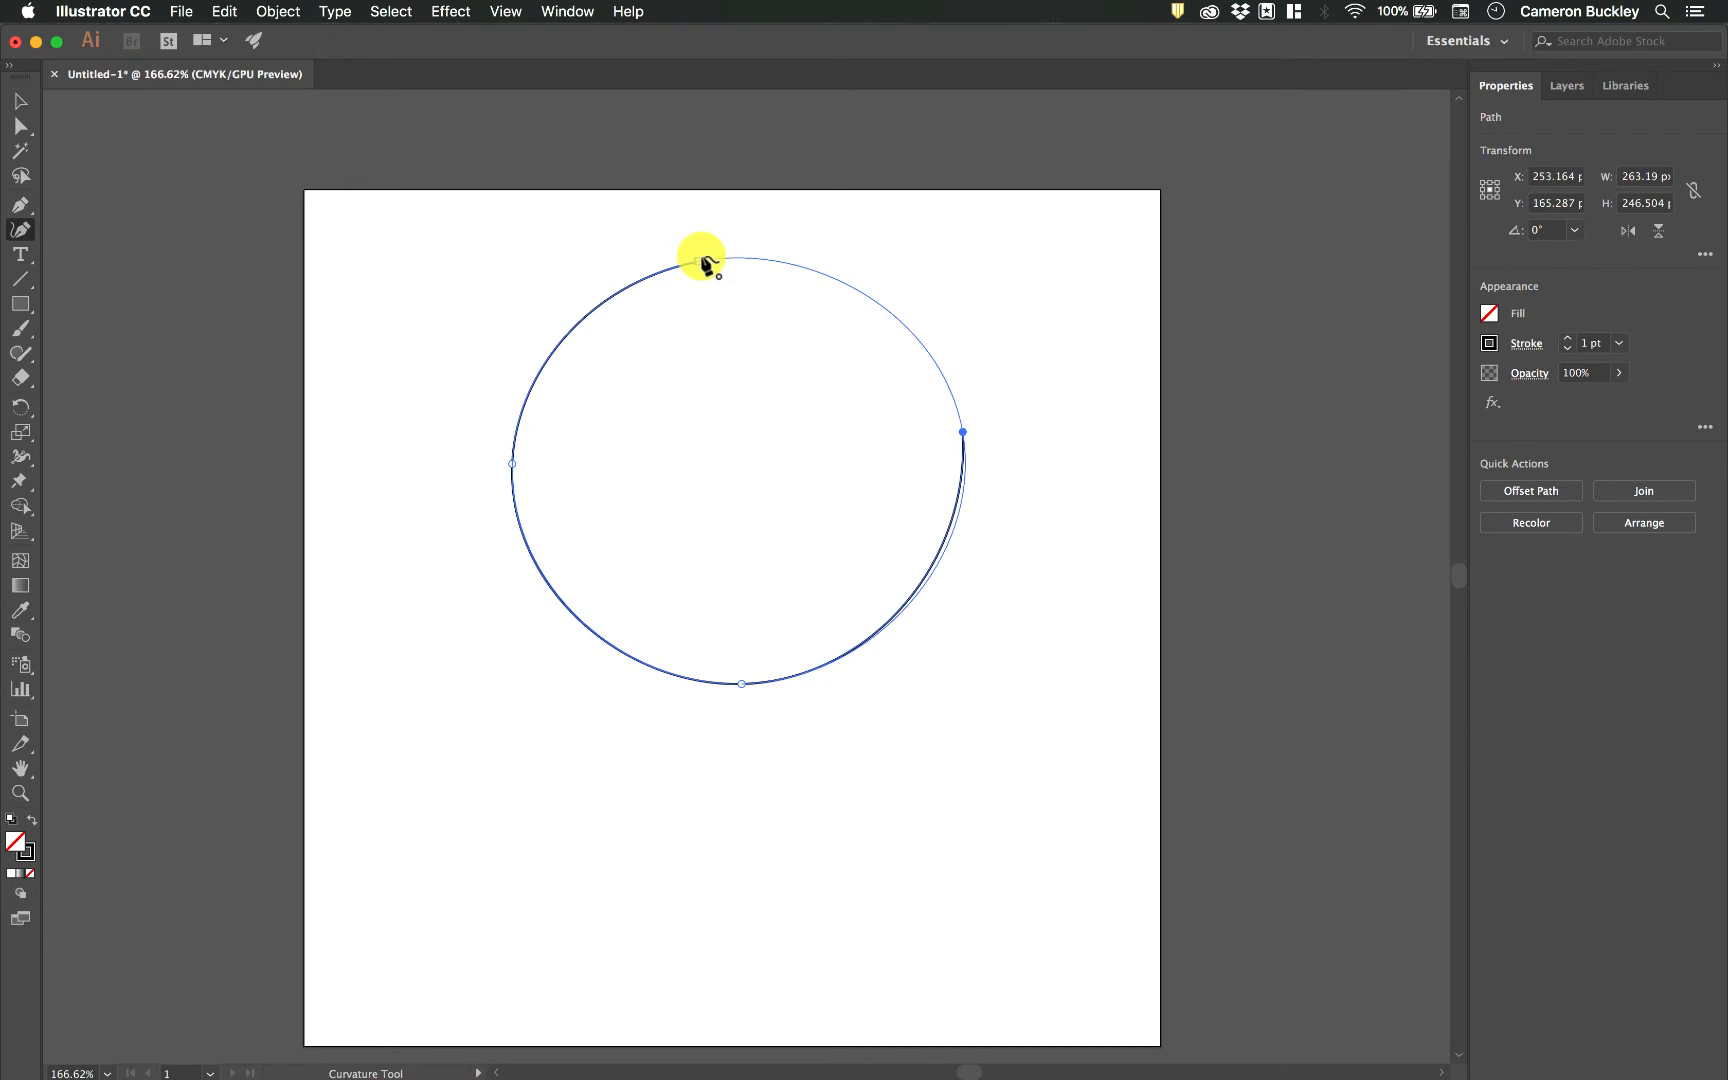
{"action": "left_click", "coordinate": [704, 262]}
Step: Move the round path toward the artboard's upper-left corner, and delete it
{"action": "left_click", "coordinate": [14, 101]}
{"action": "mouse_move", "coordinate": [870, 287]}
{"action": "left_mouse_down"}
{"action": "mouse_move", "coordinate": [752, 363]}
{"action": "mouse_move", "coordinate": [736, 272]}
{"action": "left_mouse_up"}
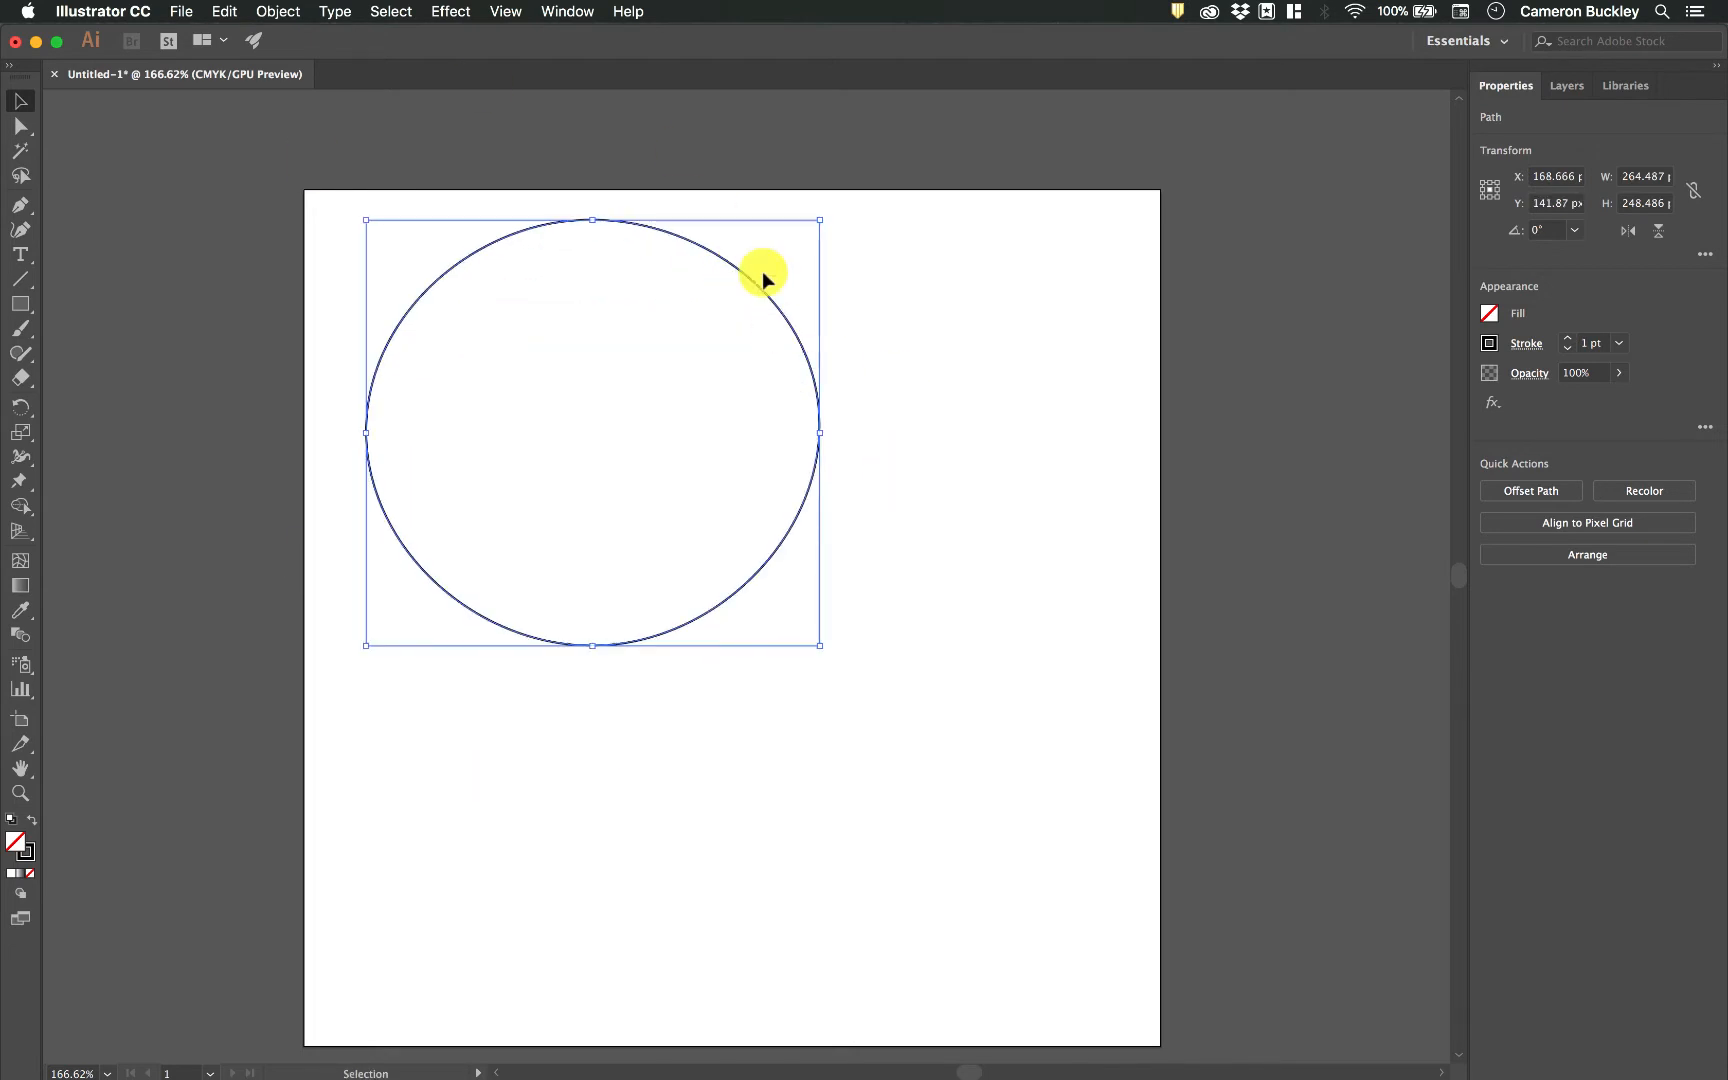
{"action": "key", "text": "Delete"}
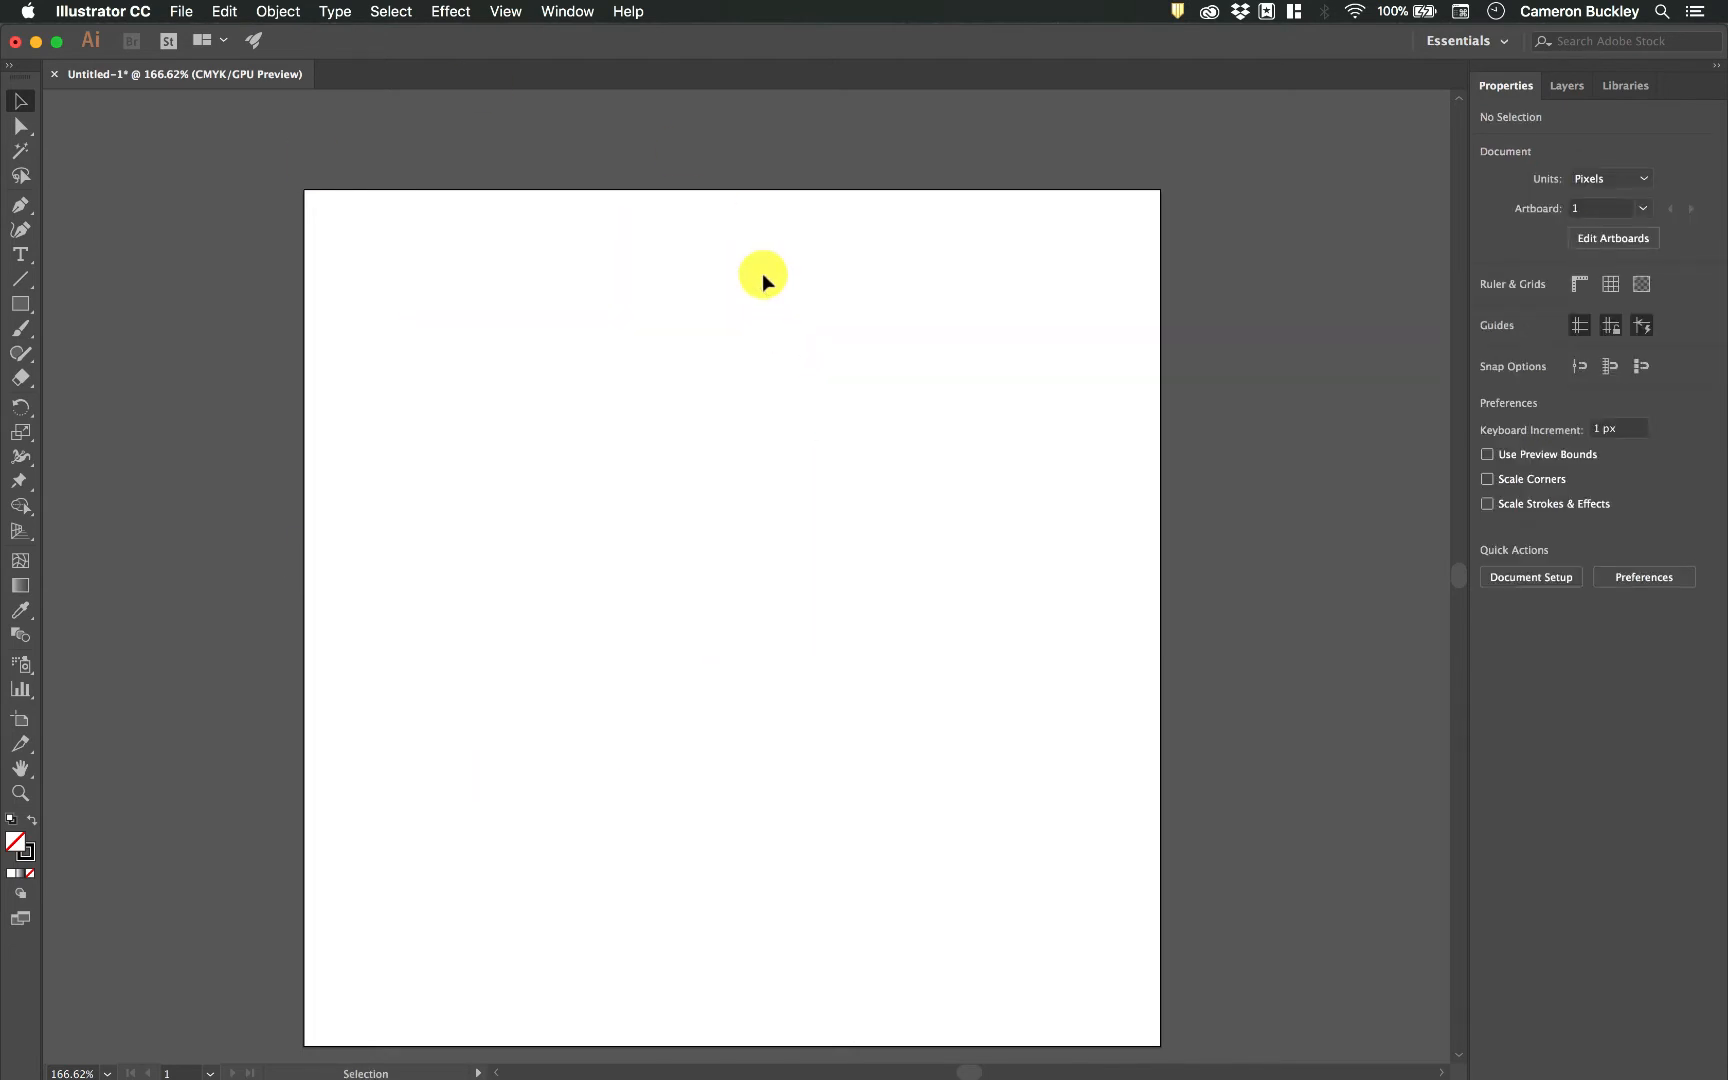
Step: Draw a closed Curvature path about 331 × 329 px, with corner points at the notch and upper-left tip and smooth points elsewhere
{"action": "left_click", "coordinate": [22, 230]}
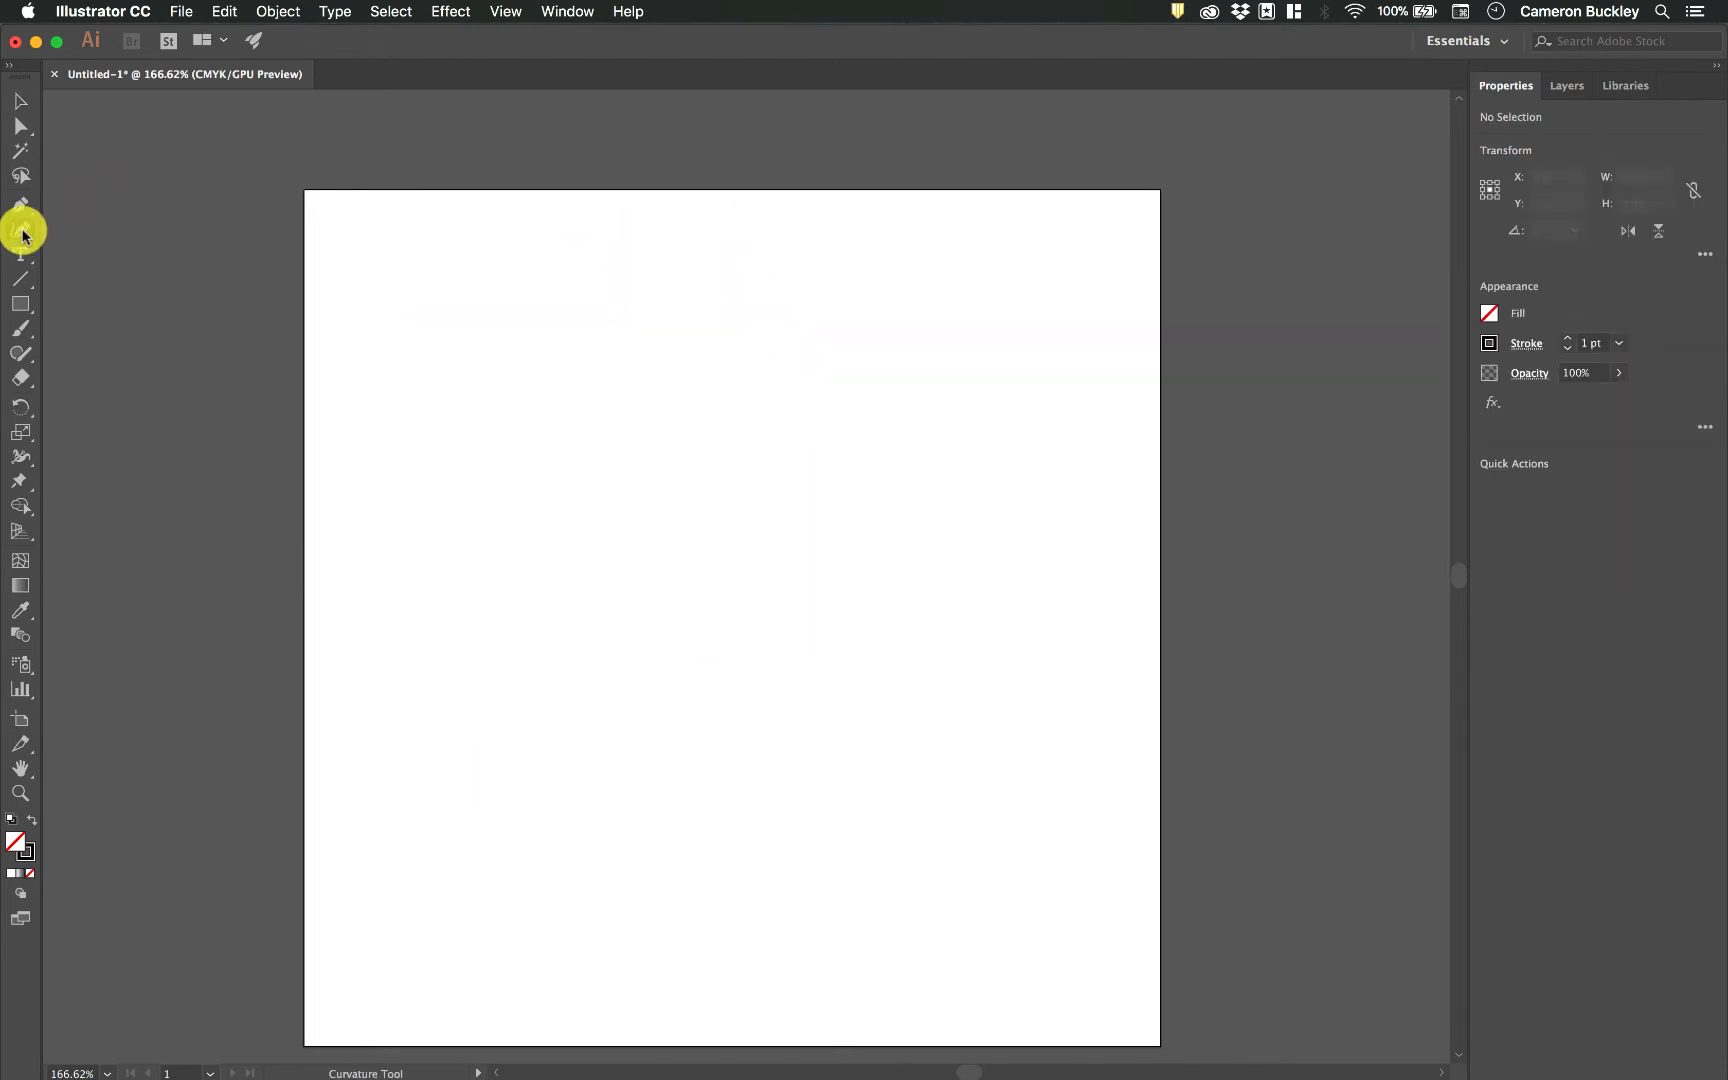
{"action": "left_click", "coordinate": [863, 270]}
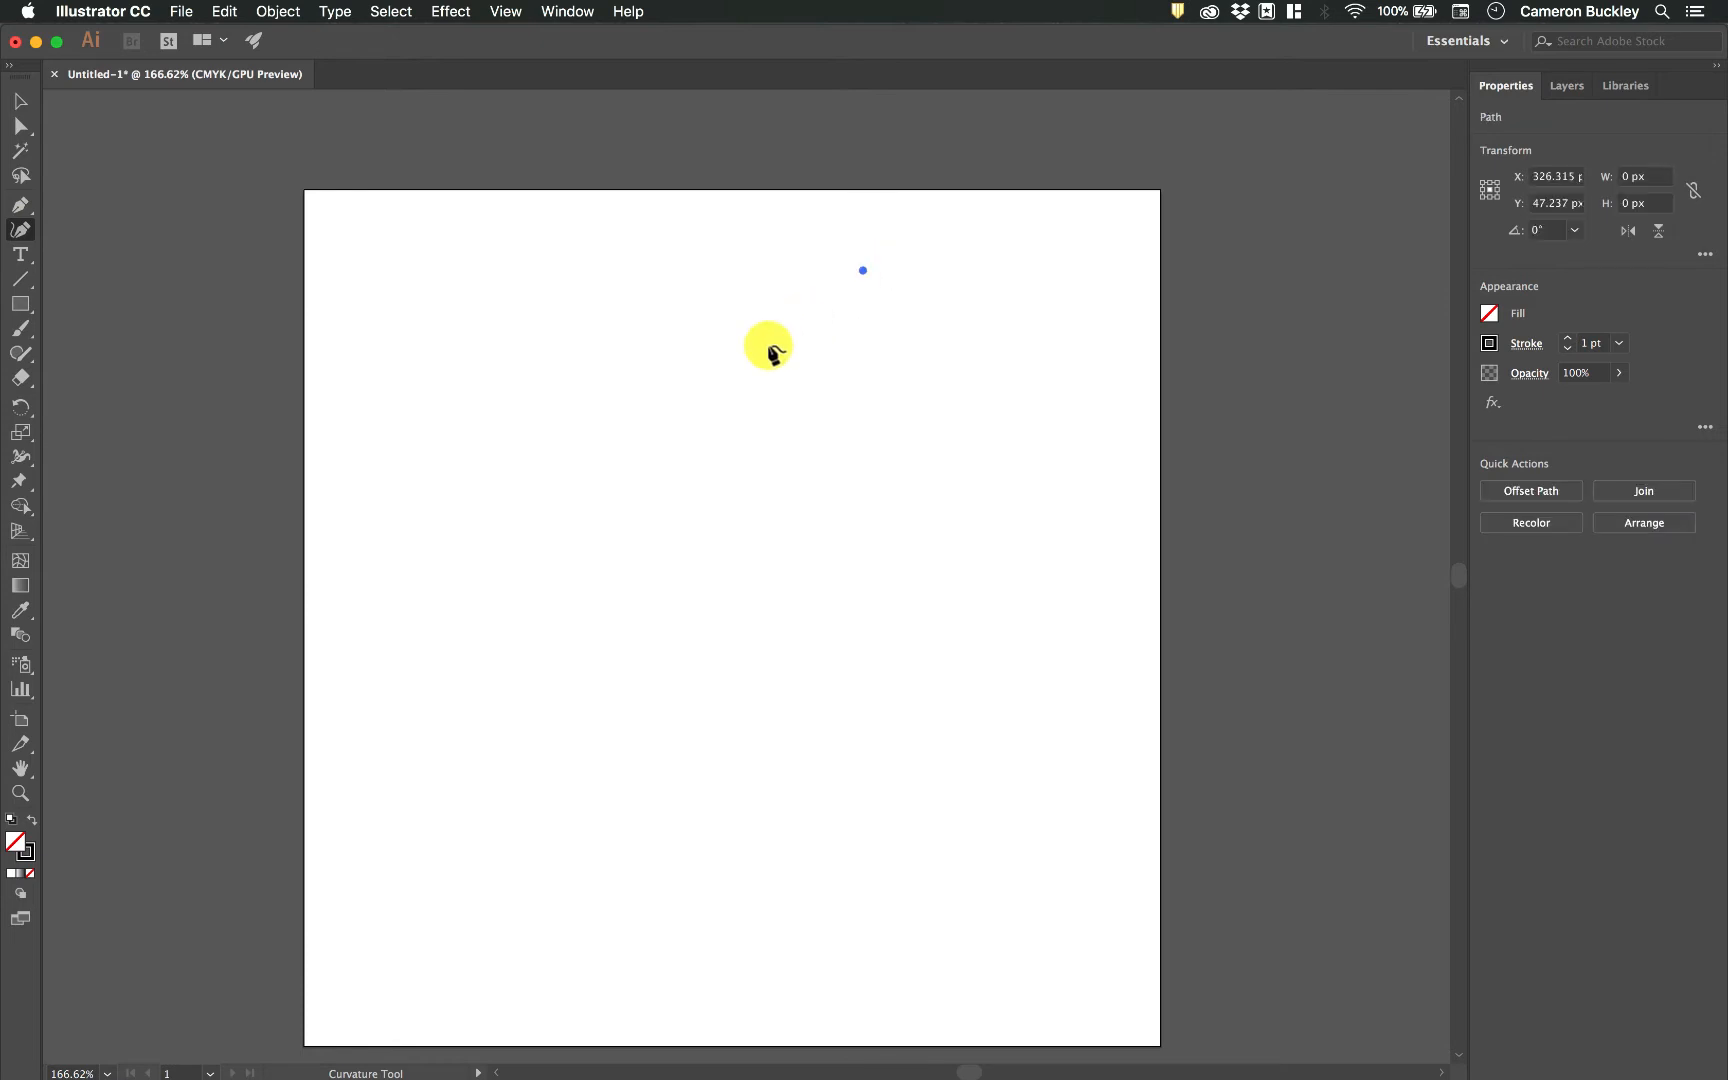
{"action": "left_click", "coordinate": [665, 491]}
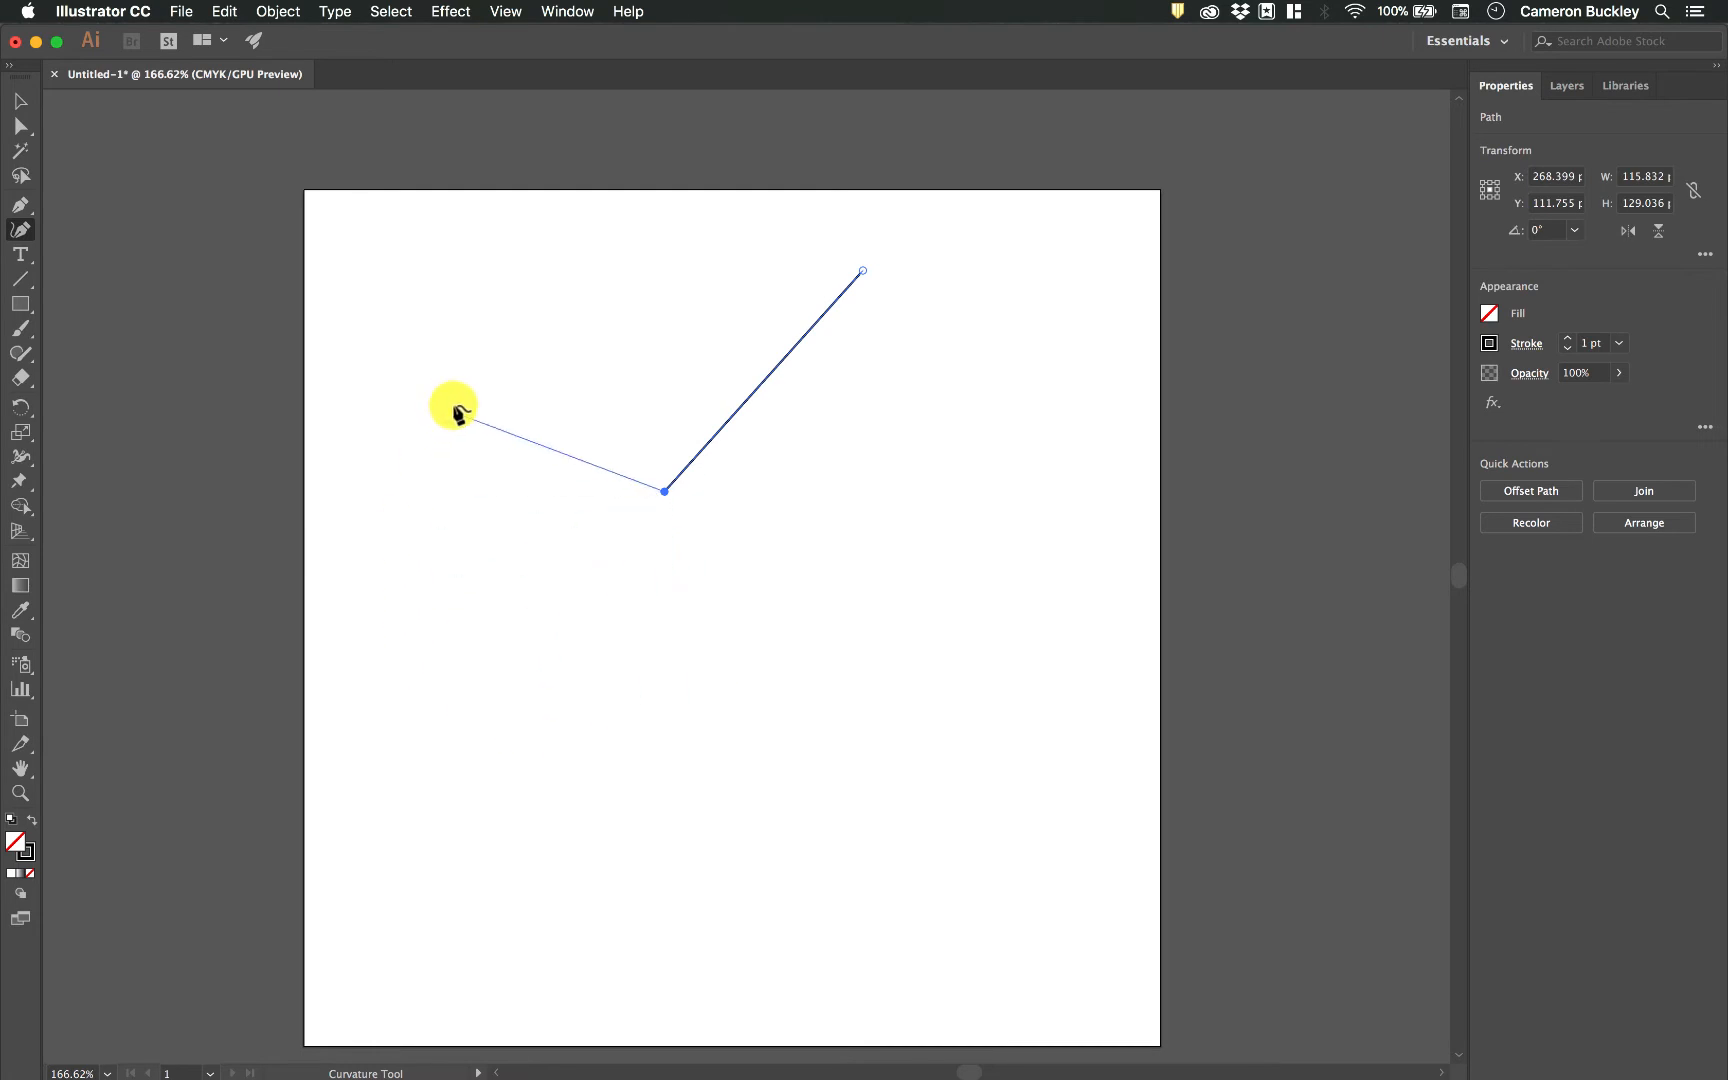
{"action": "left_click", "coordinate": [479, 391]}
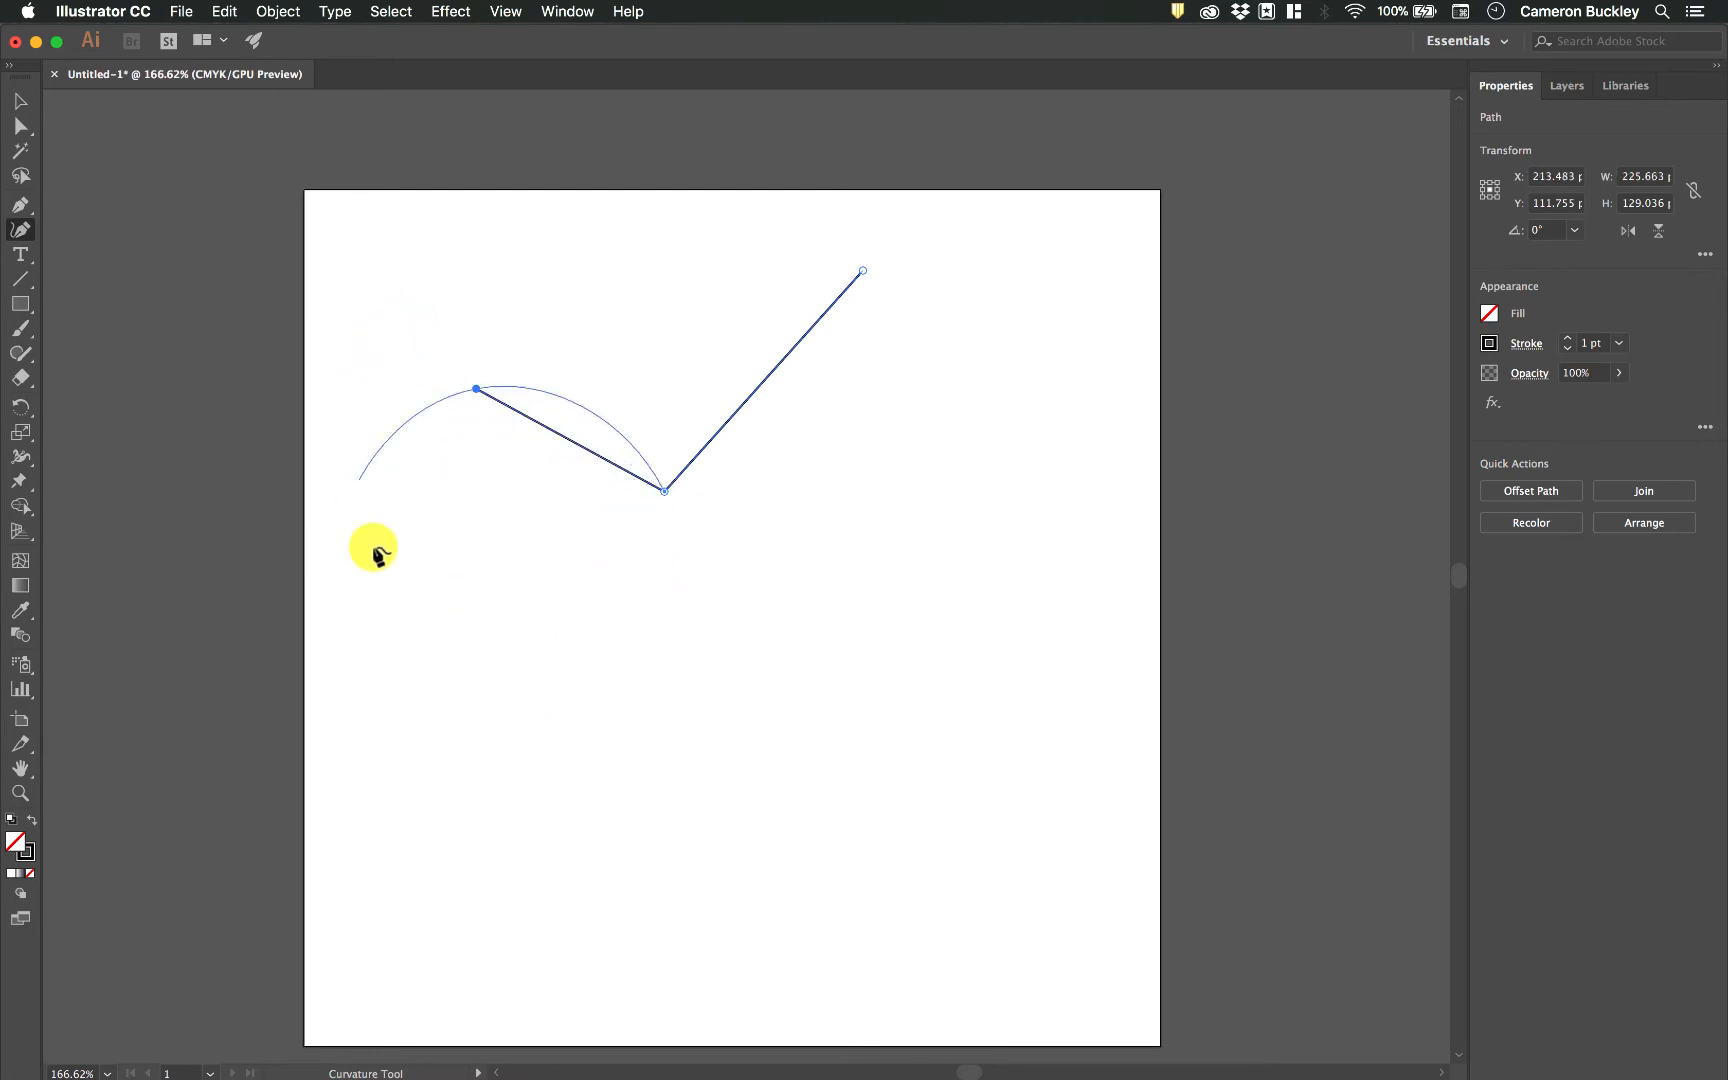
{"action": "double_click", "coordinate": [476, 389]}
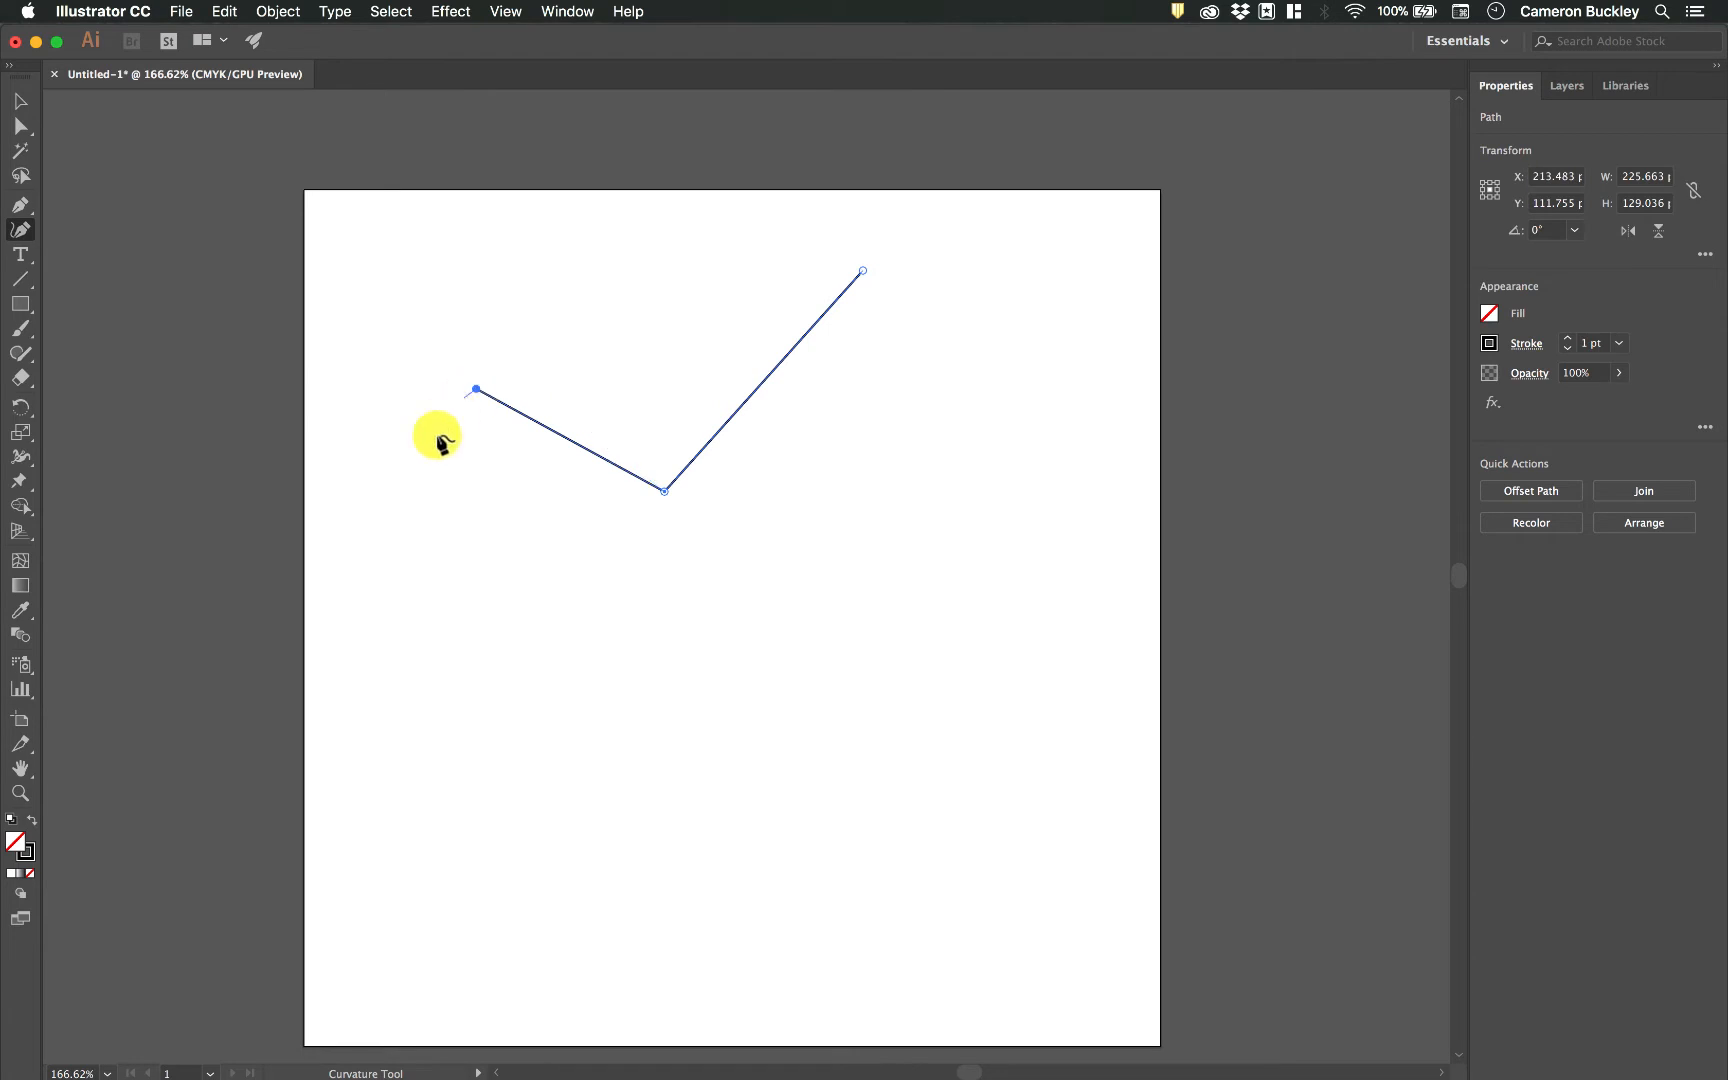
{"action": "left_click", "coordinate": [511, 800]}
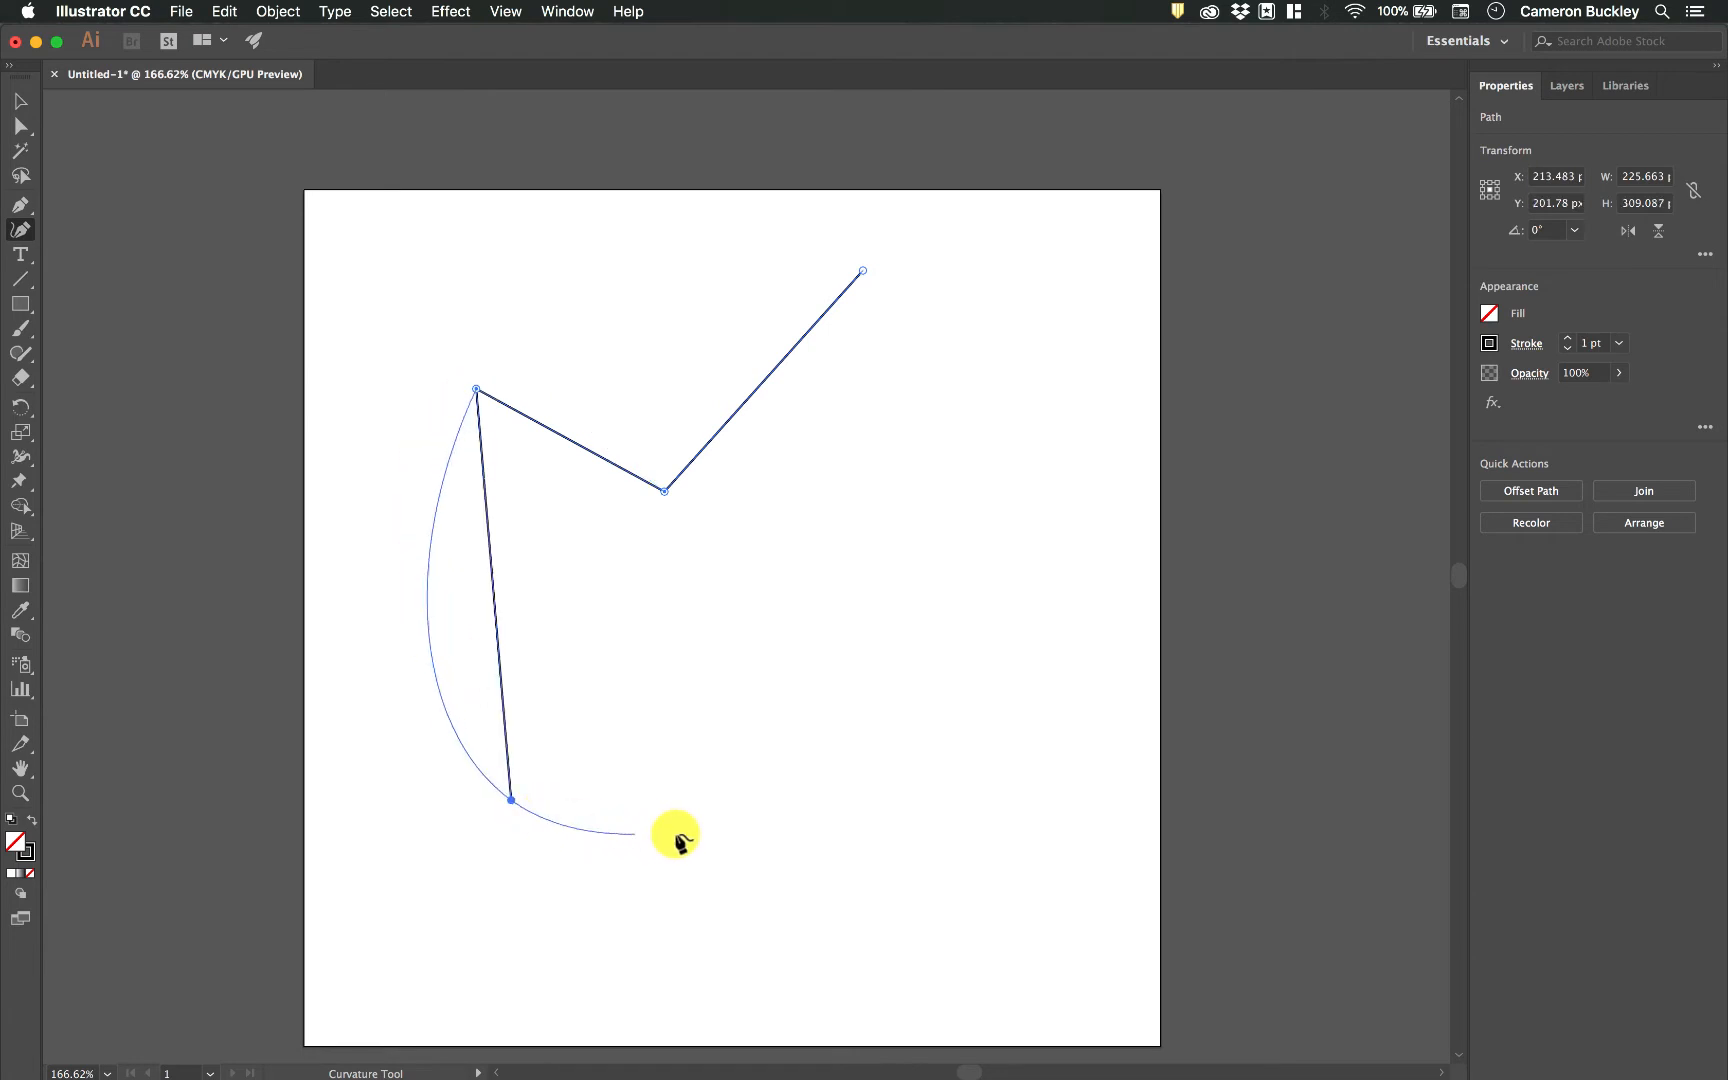
{"action": "left_click", "coordinate": [728, 819]}
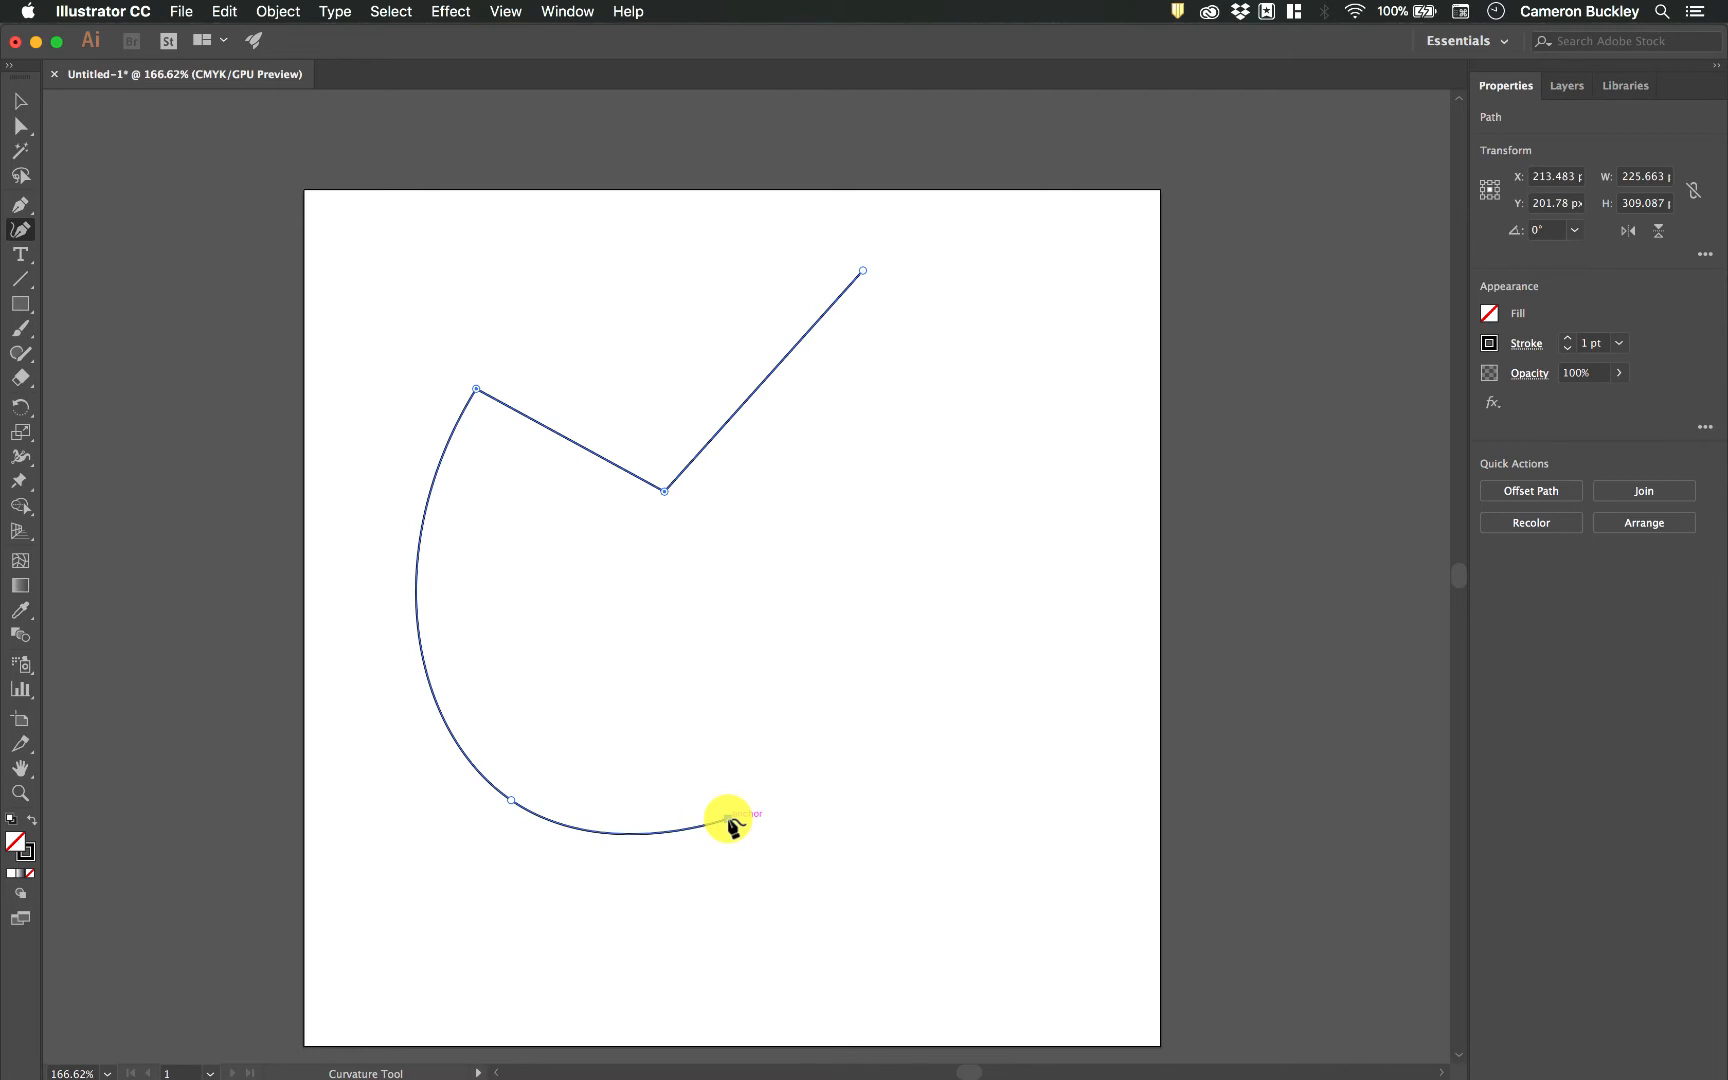
{"action": "left_click", "coordinate": [991, 495]}
{"action": "left_click", "coordinate": [864, 270]}
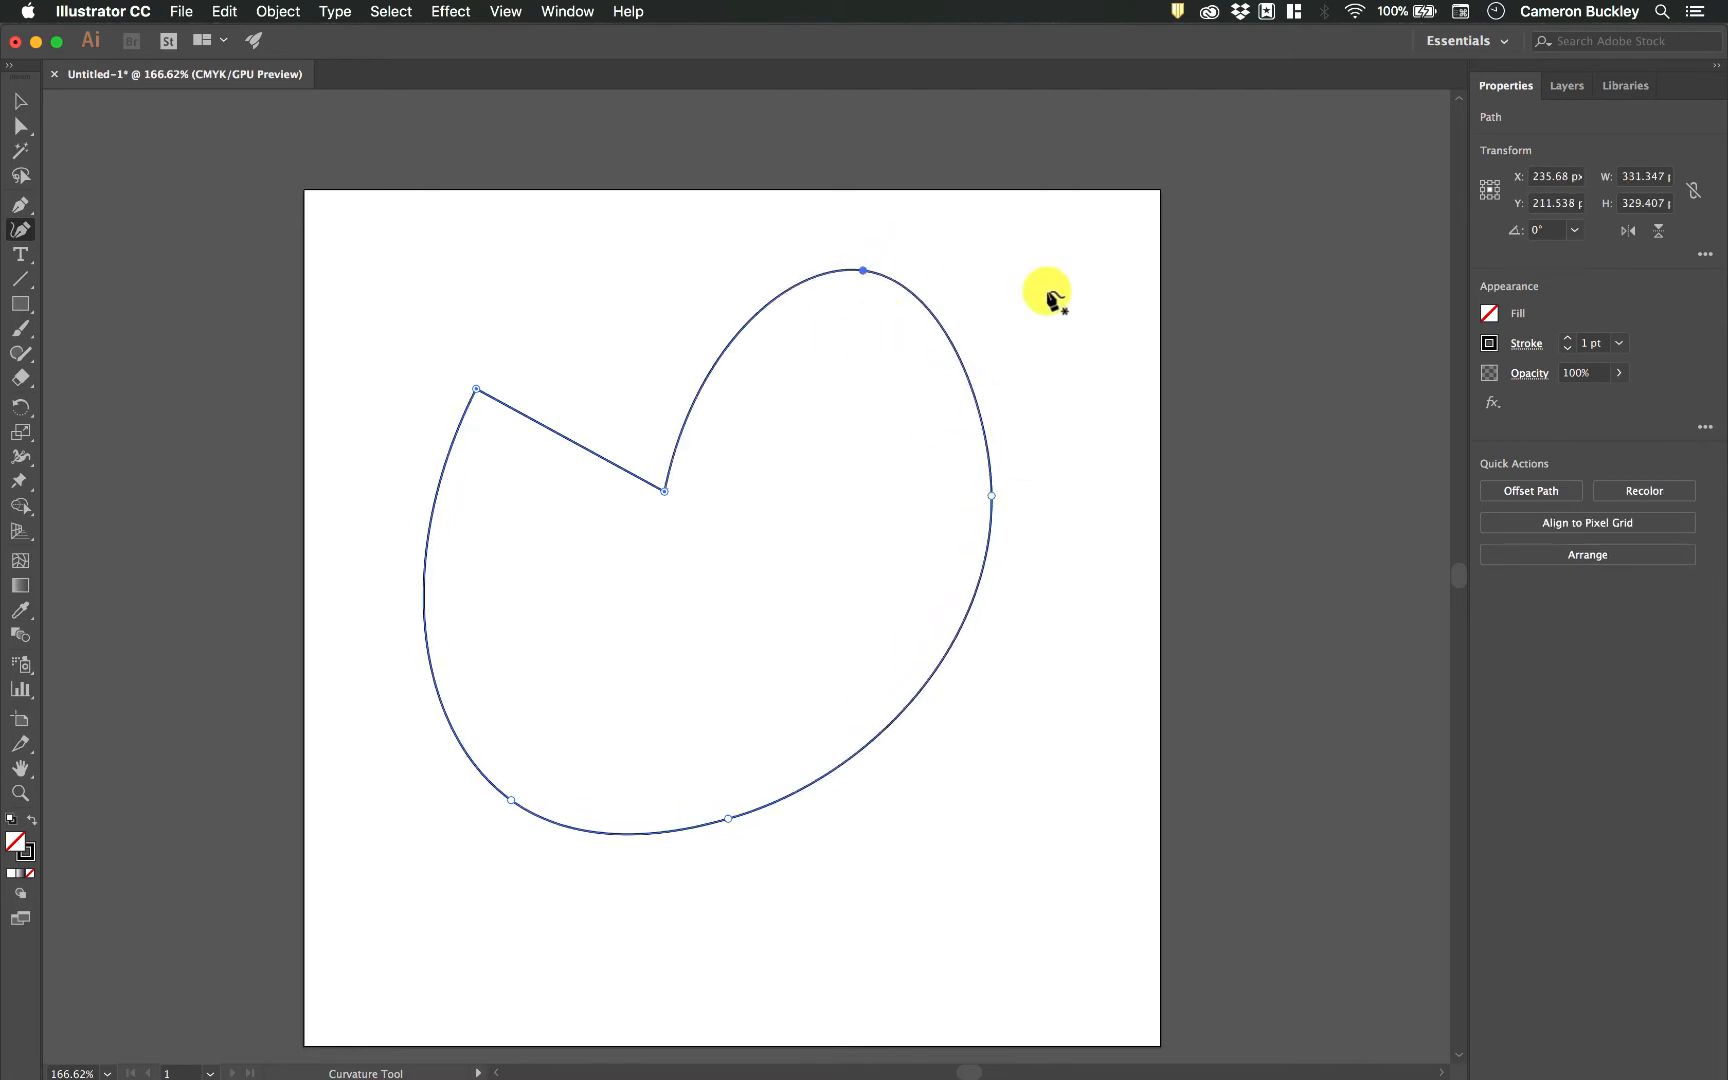
Step: Undo the path's closing segment and extend its right end with two straight segments, the last one ending inside the shape
{"action": "key", "text": "super+z"}
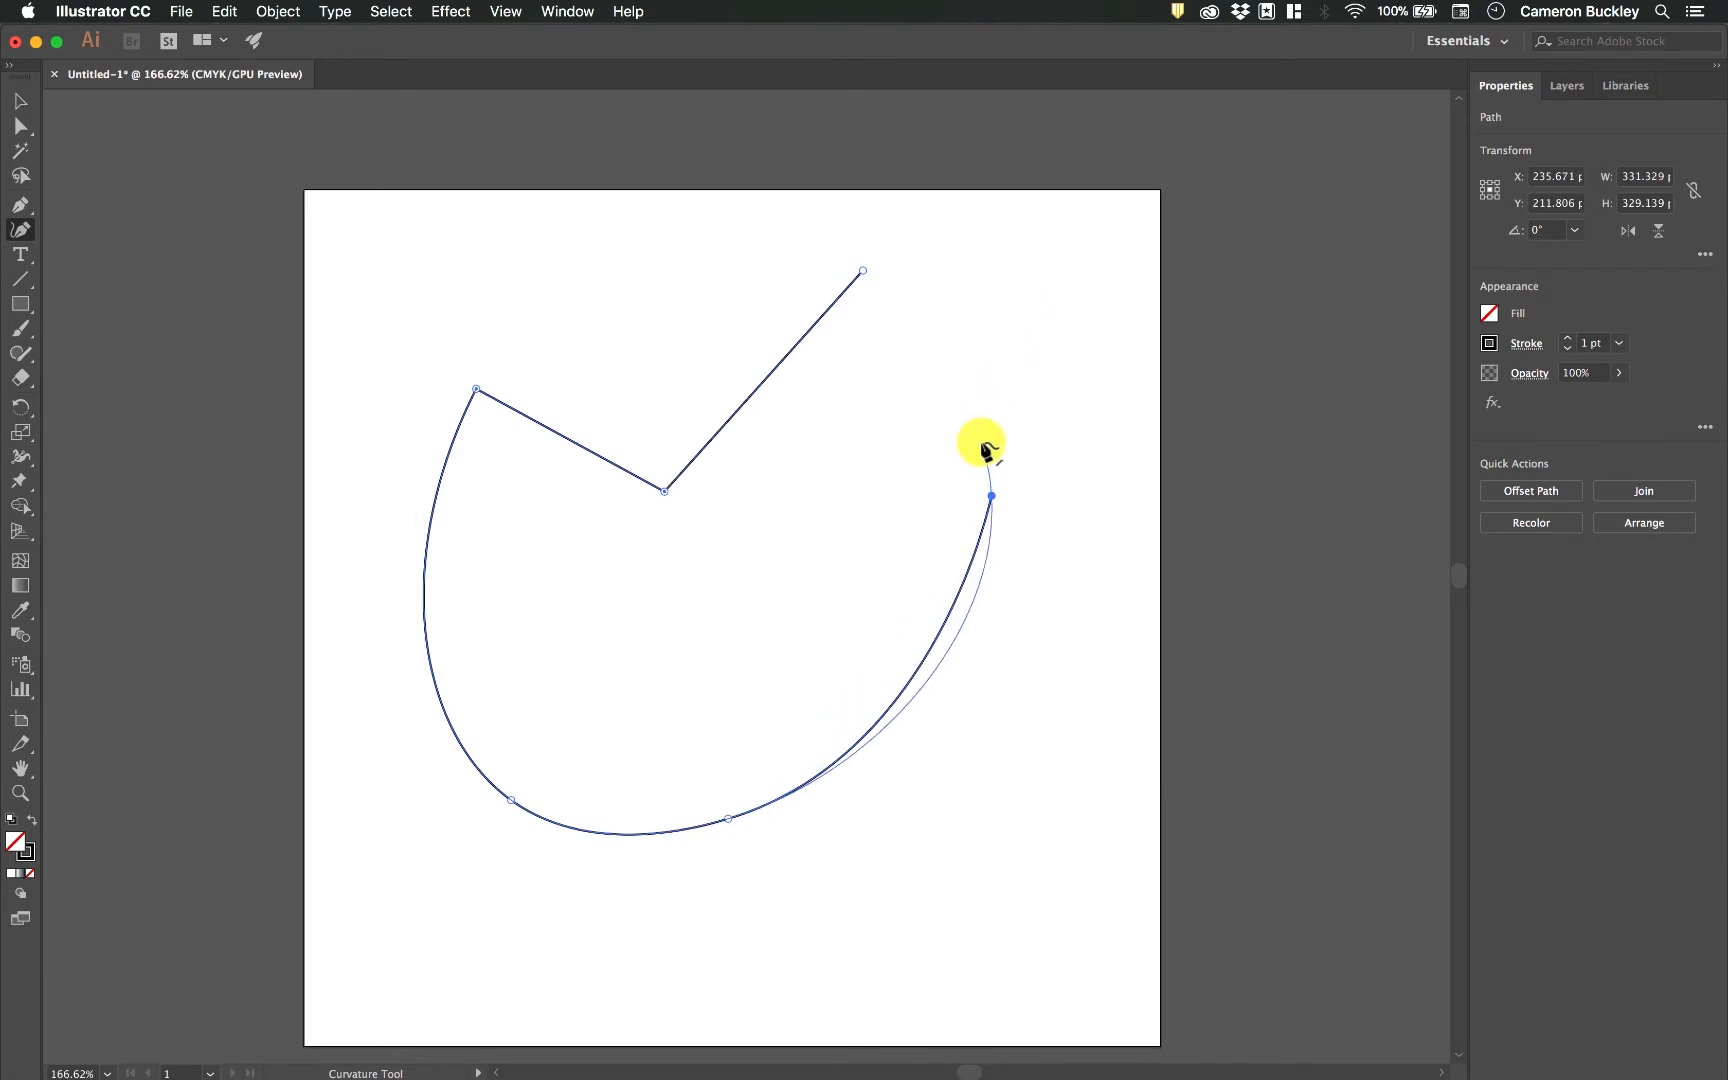
{"action": "left_click", "coordinate": [991, 496]}
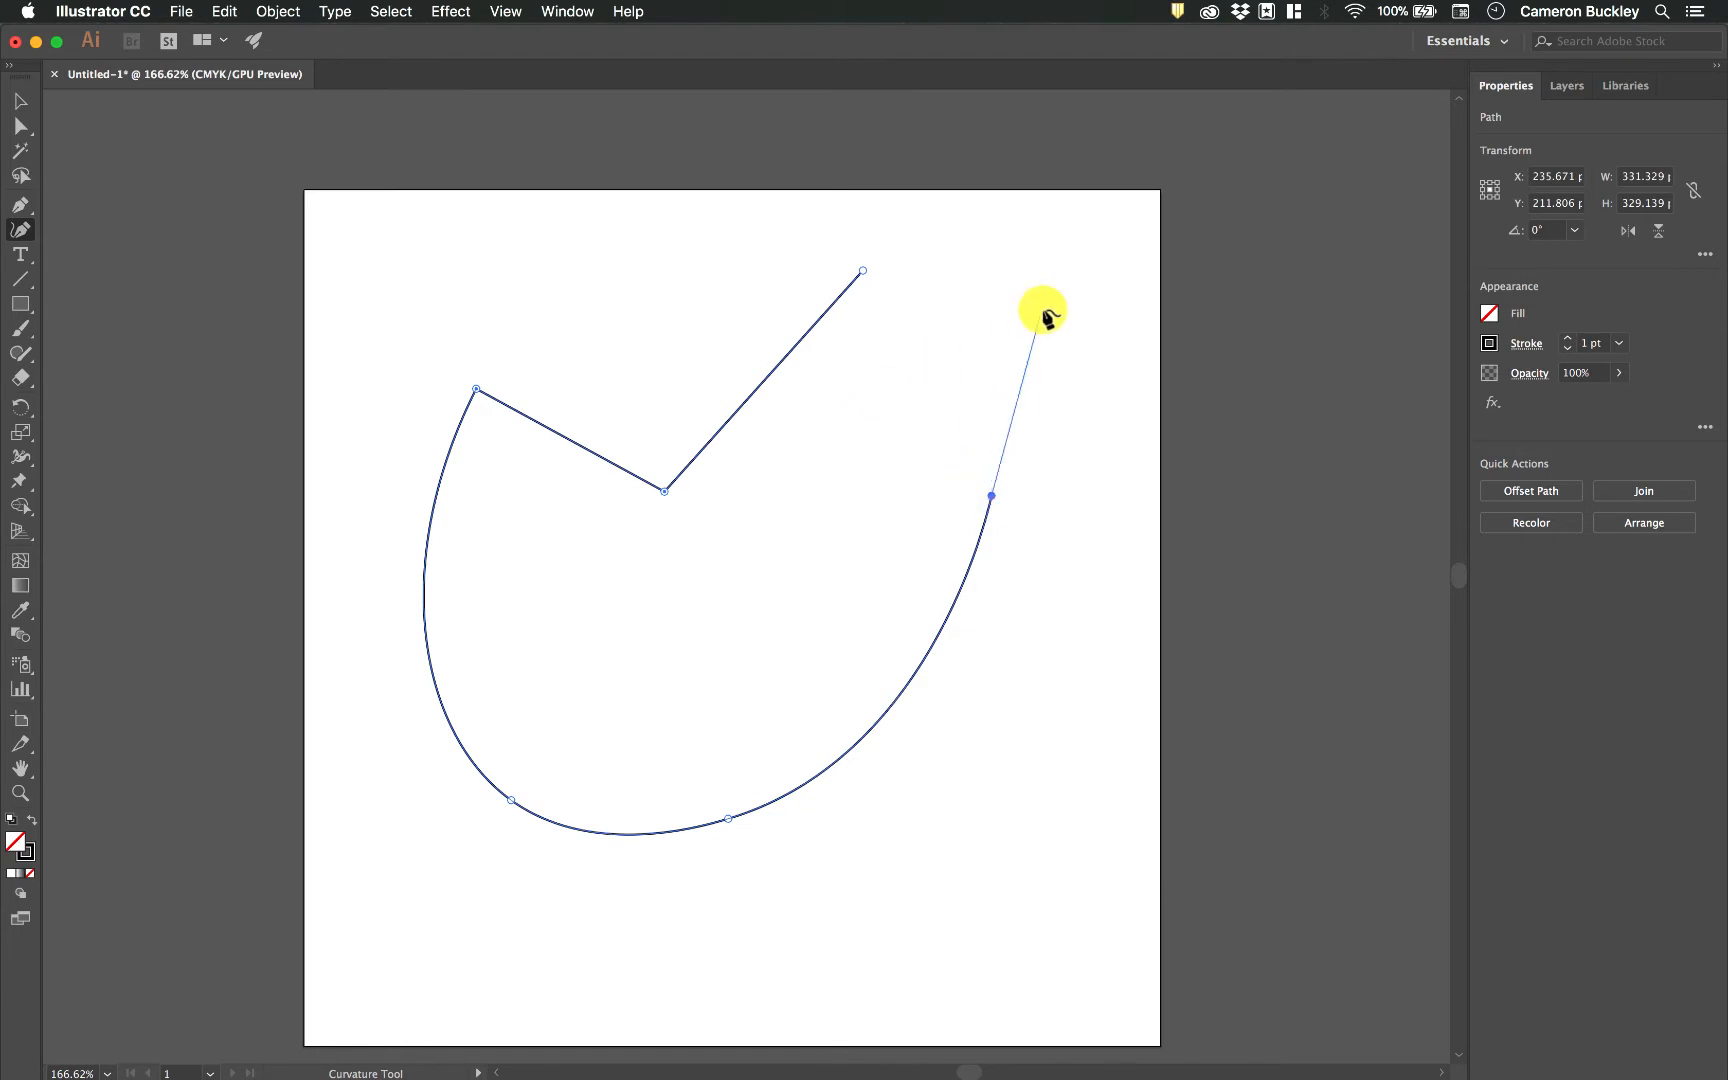
{"action": "left_click", "coordinate": [1002, 332]}
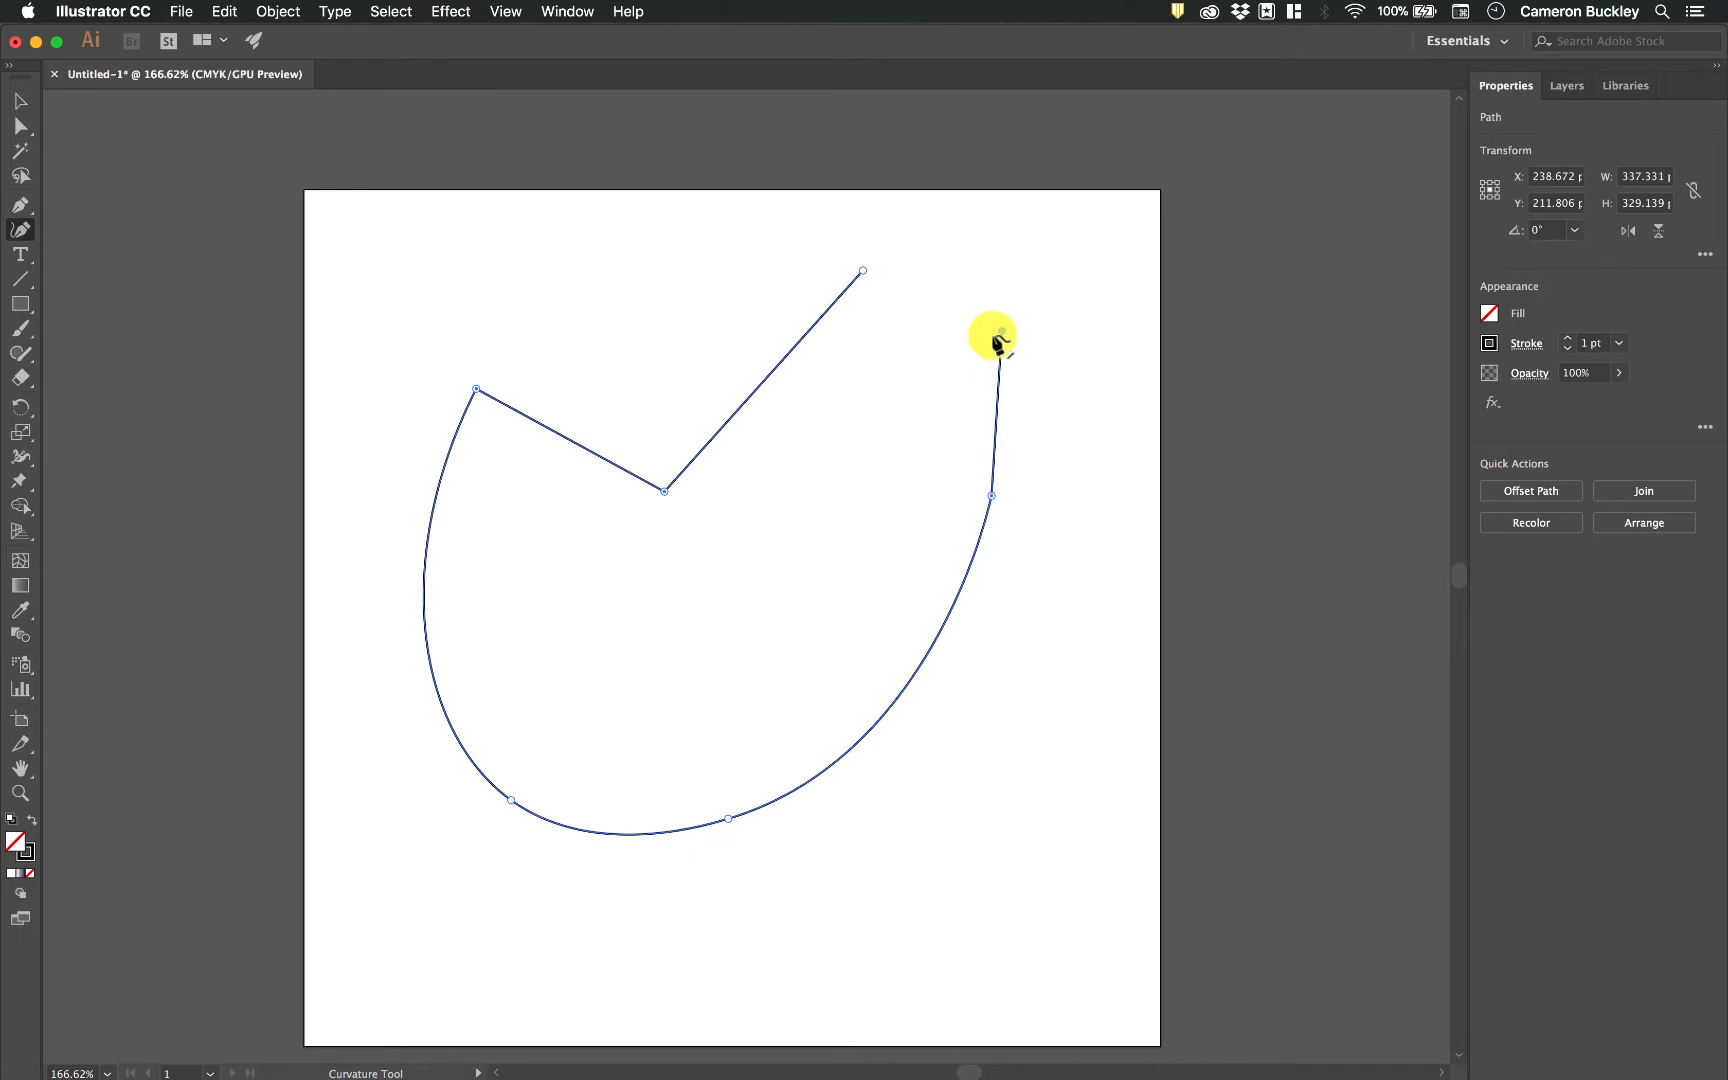
{"action": "left_click", "coordinate": [735, 601]}
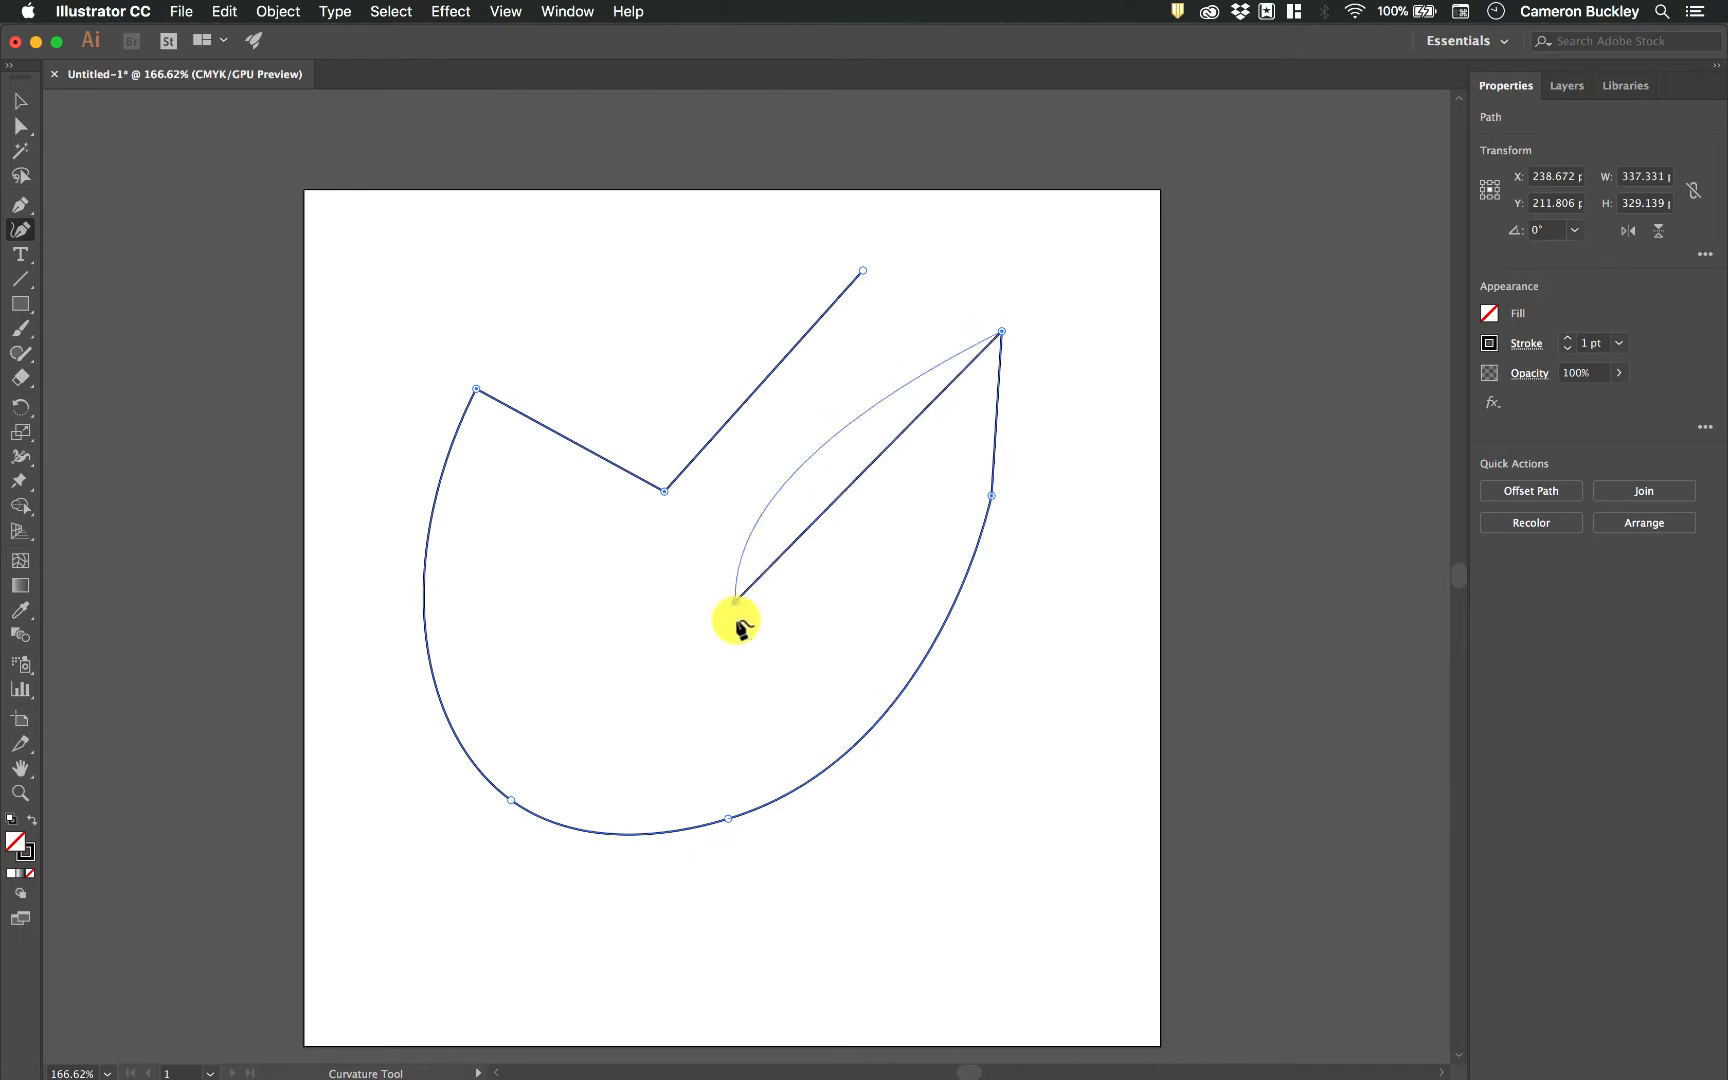
Step: Convert the path's two bottom anchors to corner points and back to smooth points
{"action": "left_click", "coordinate": [727, 819]}
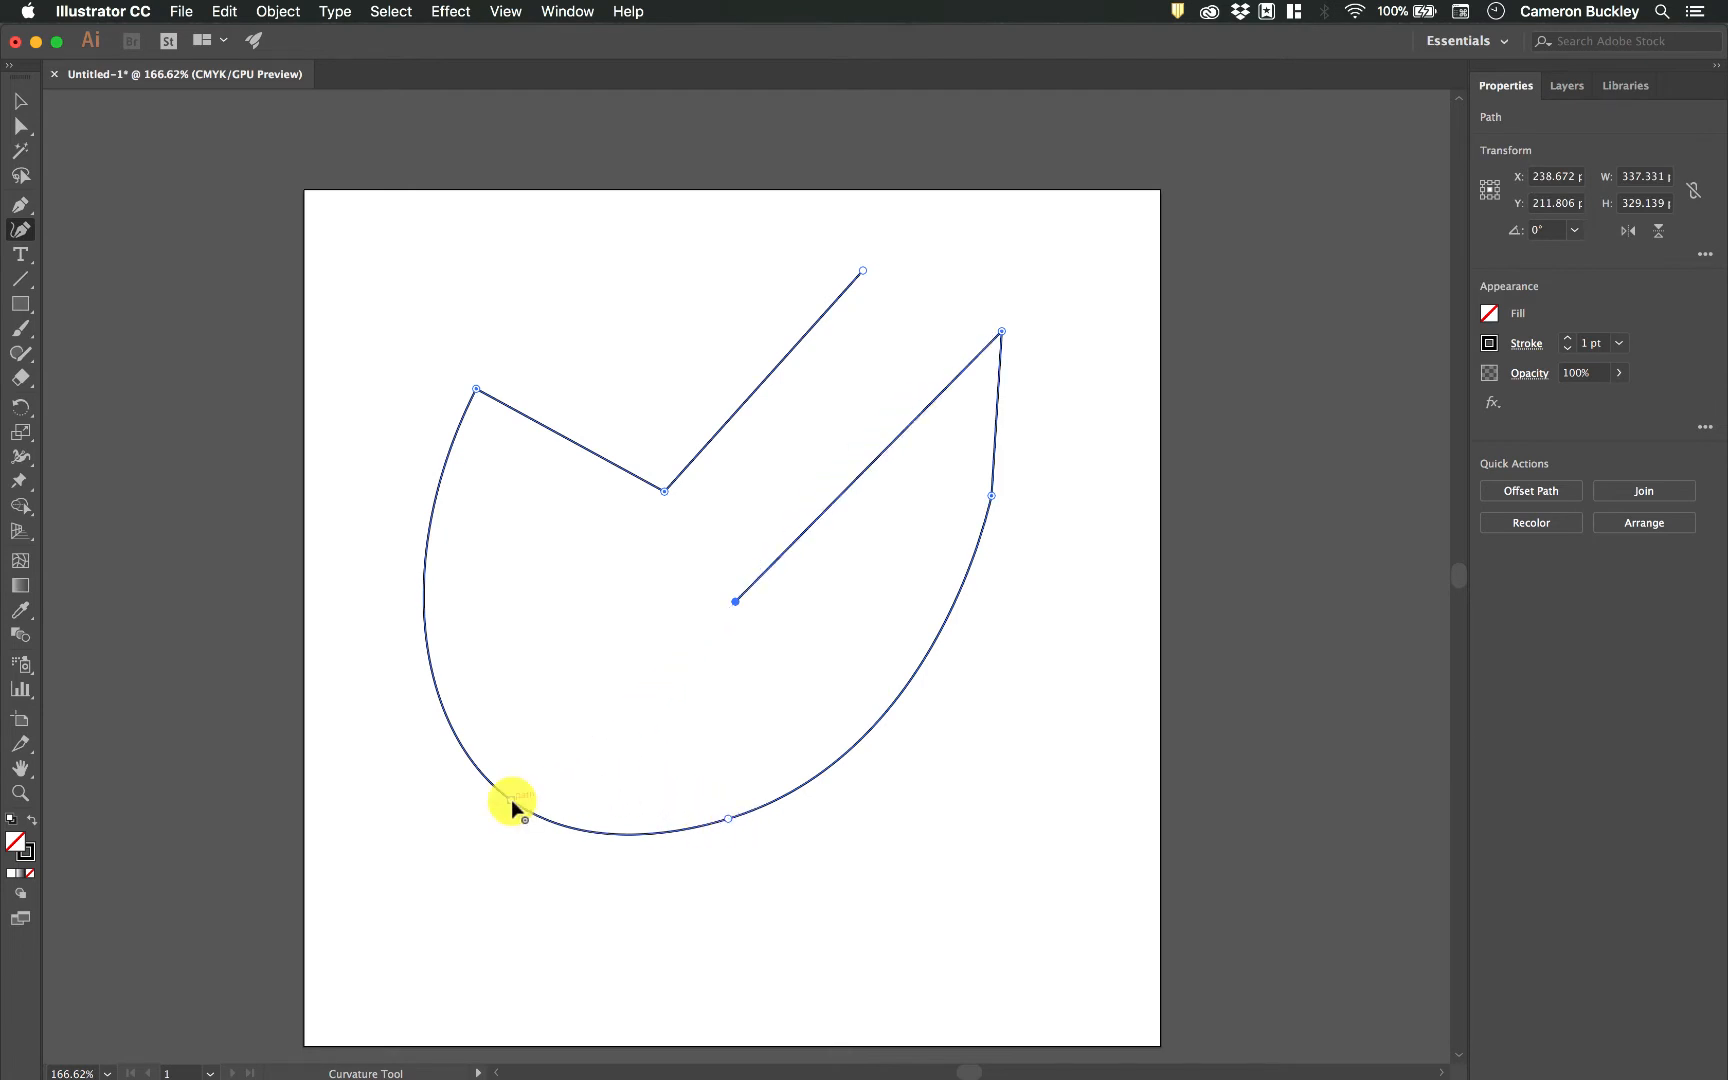
{"action": "double_click", "coordinate": [511, 801]}
{"action": "double_click", "coordinate": [733, 819]}
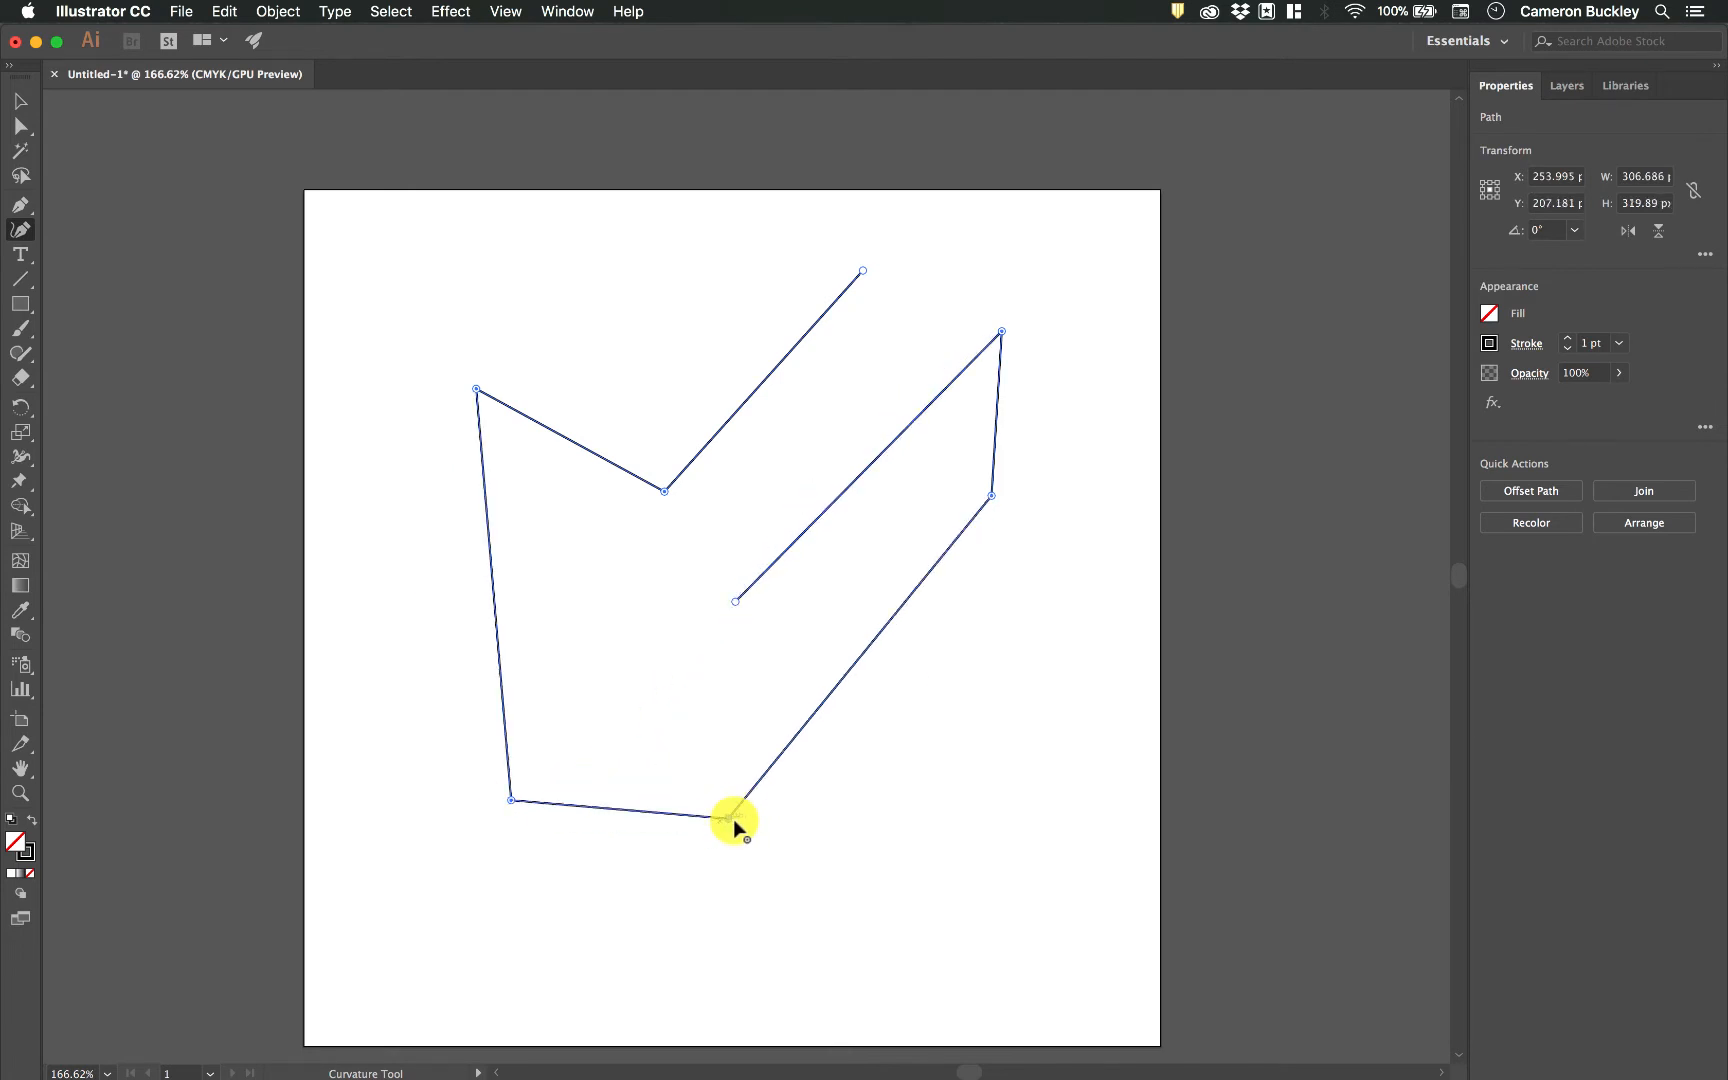
{"action": "double_click", "coordinate": [728, 817]}
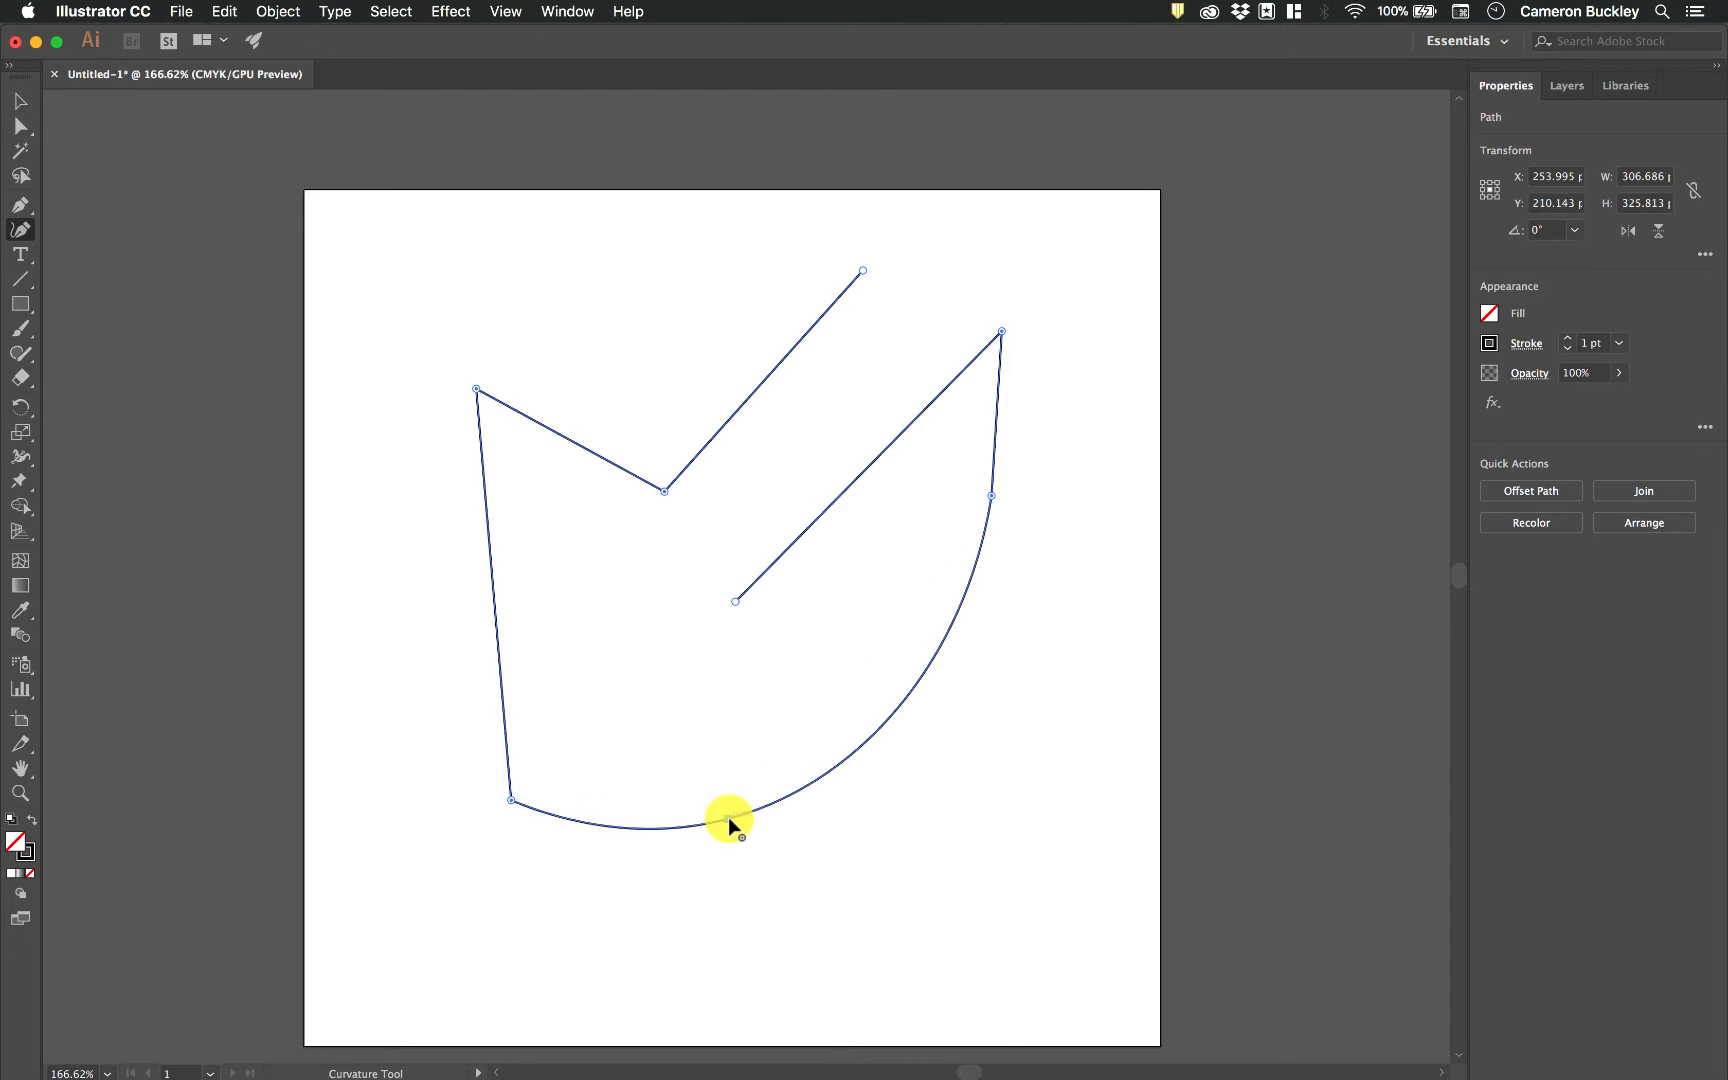
{"action": "double_click", "coordinate": [509, 798]}
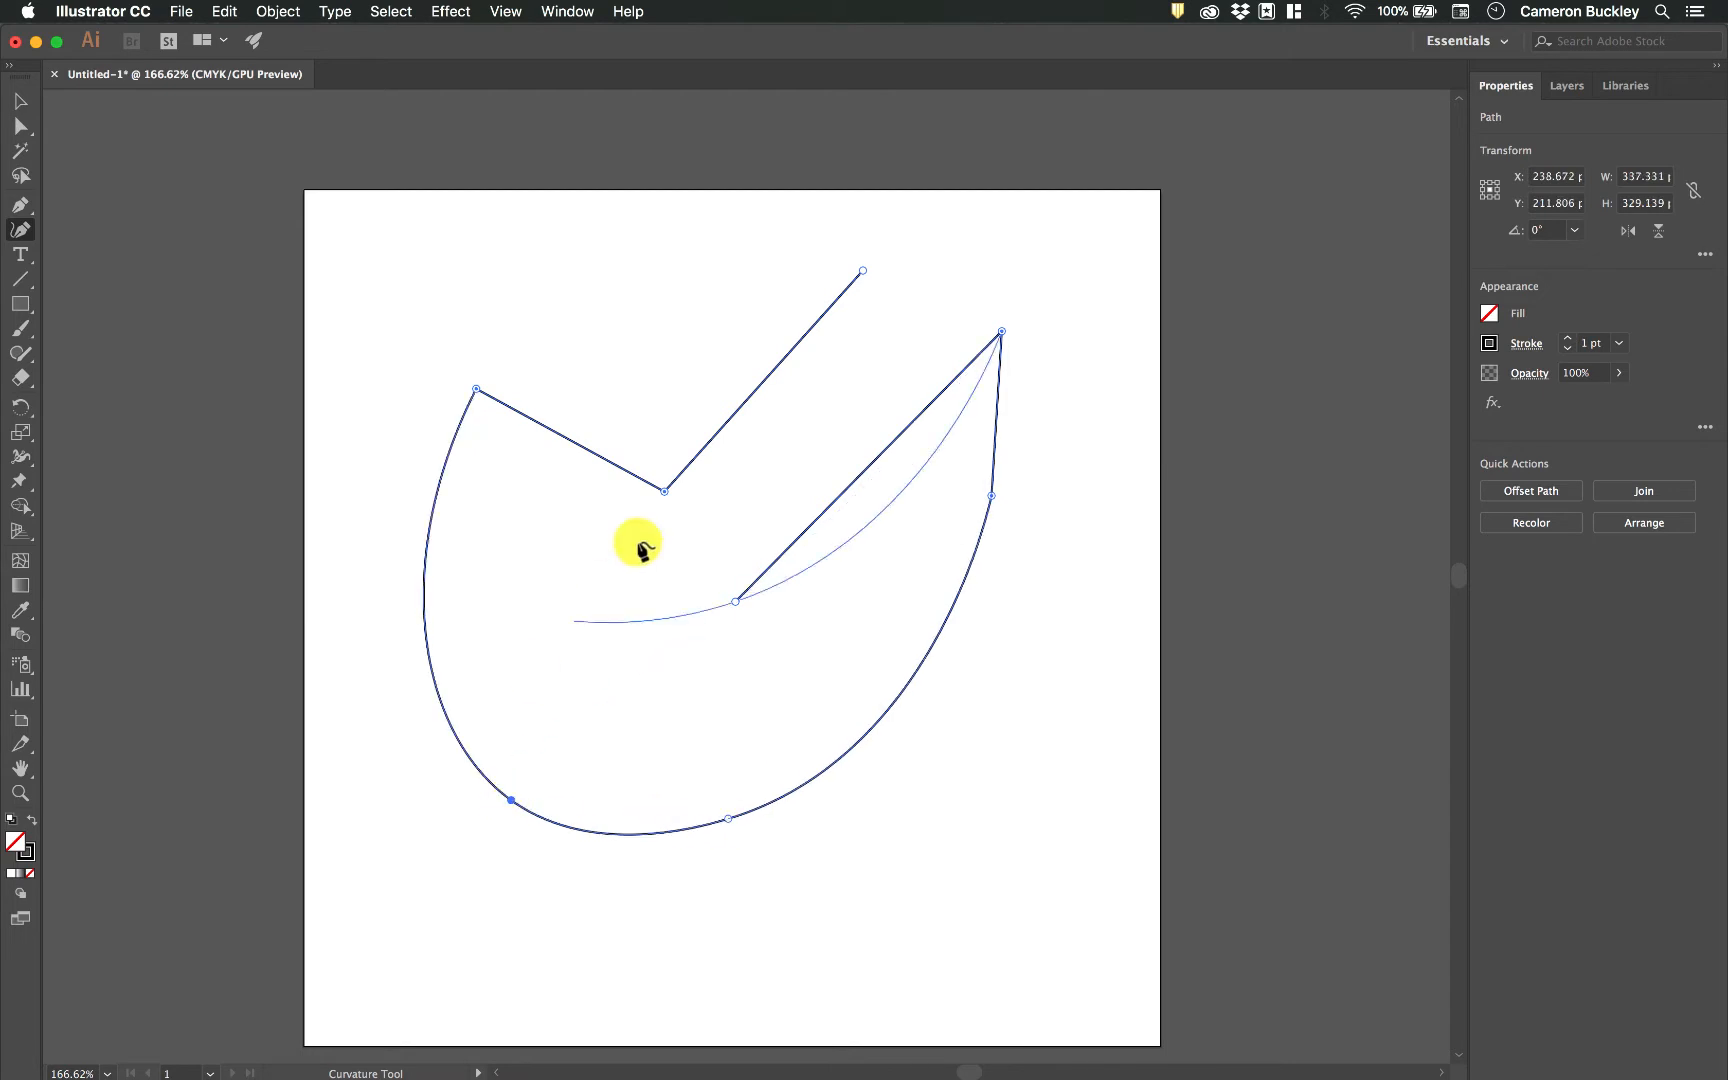
Step: Convert the upper notch anchor to a smooth point and close the path through a new curved point near its upper-right end
{"action": "double_click", "coordinate": [663, 491]}
{"action": "double_click", "coordinate": [663, 491]}
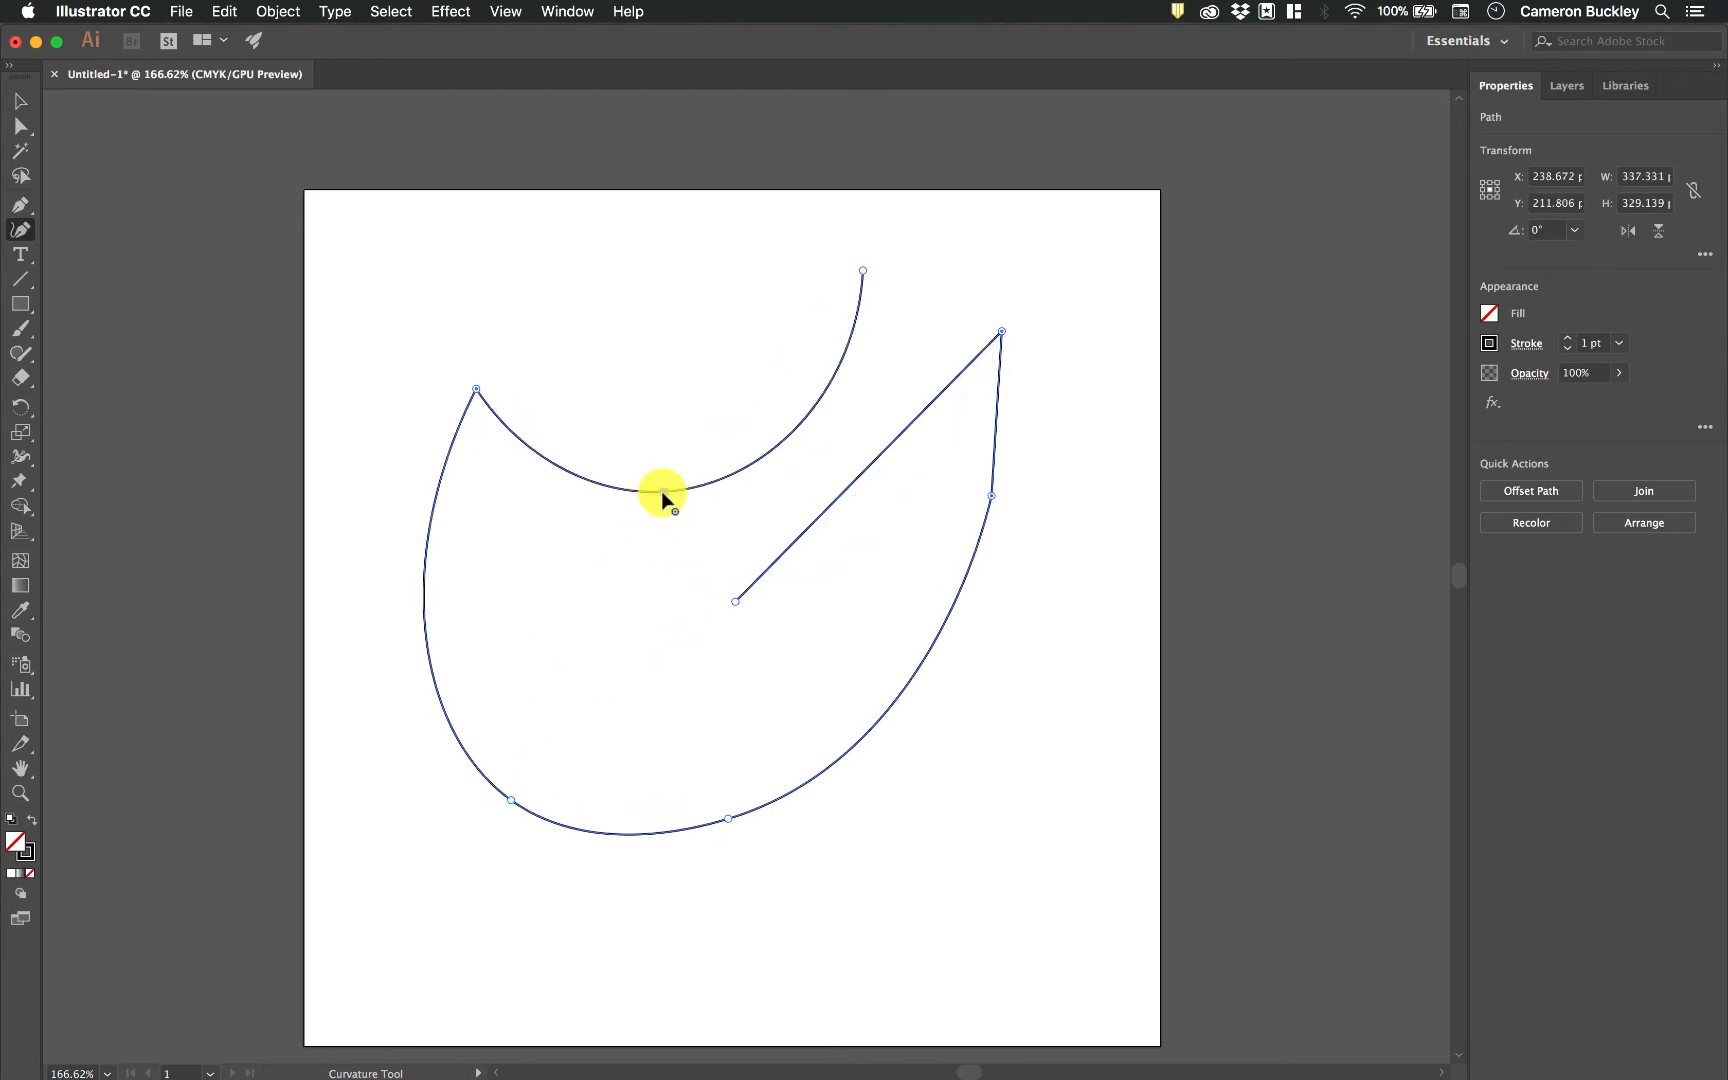
{"action": "double_click", "coordinate": [663, 491]}
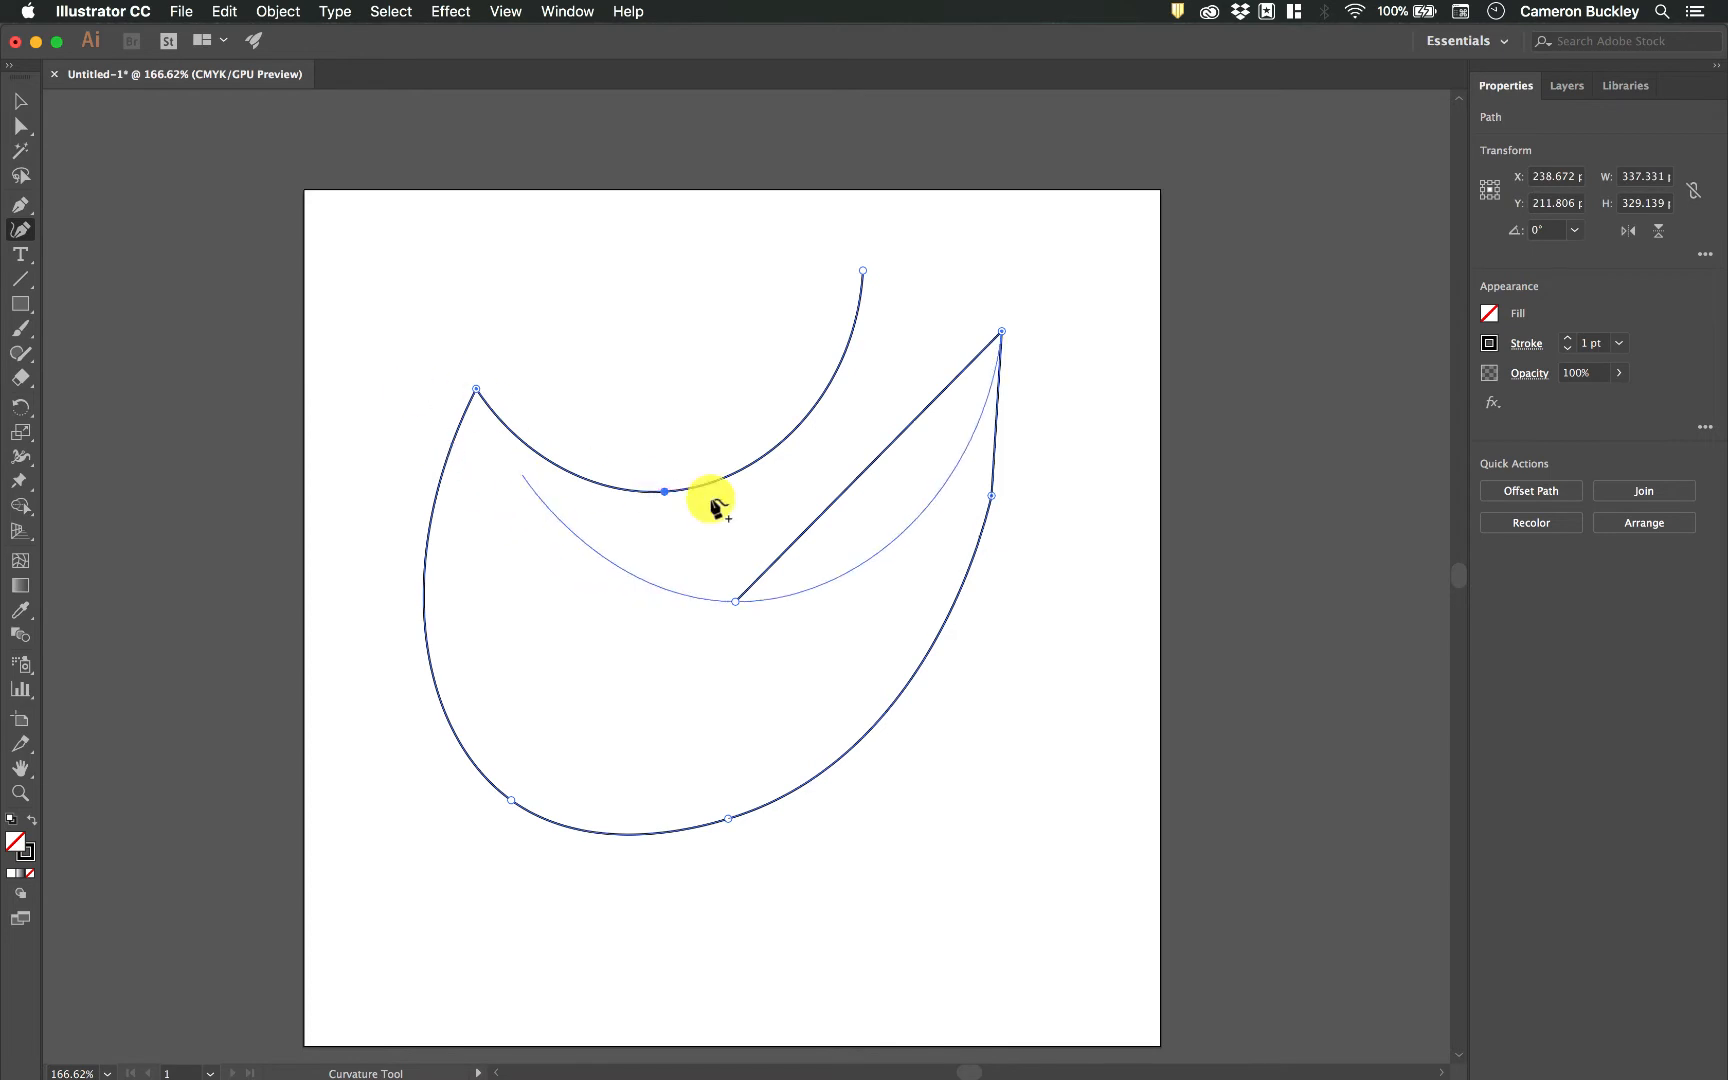
{"action": "left_click", "coordinate": [918, 301]}
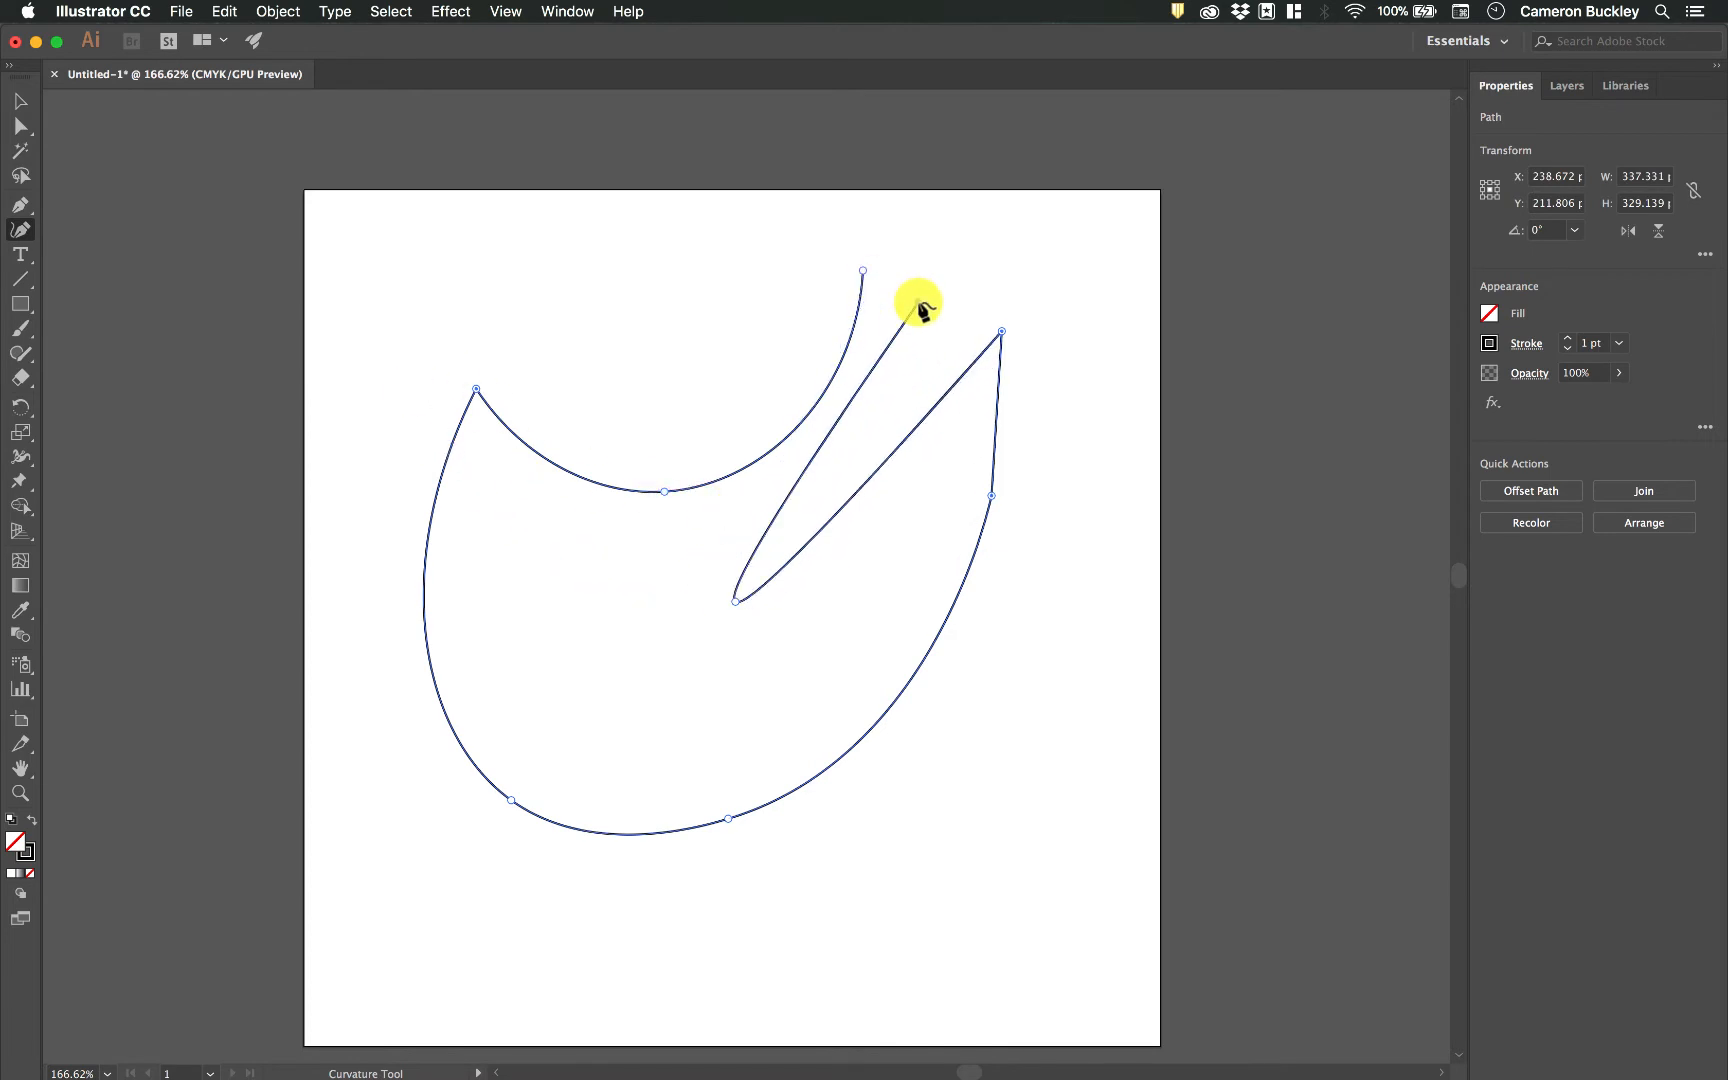
{"action": "left_click", "coordinate": [864, 271]}
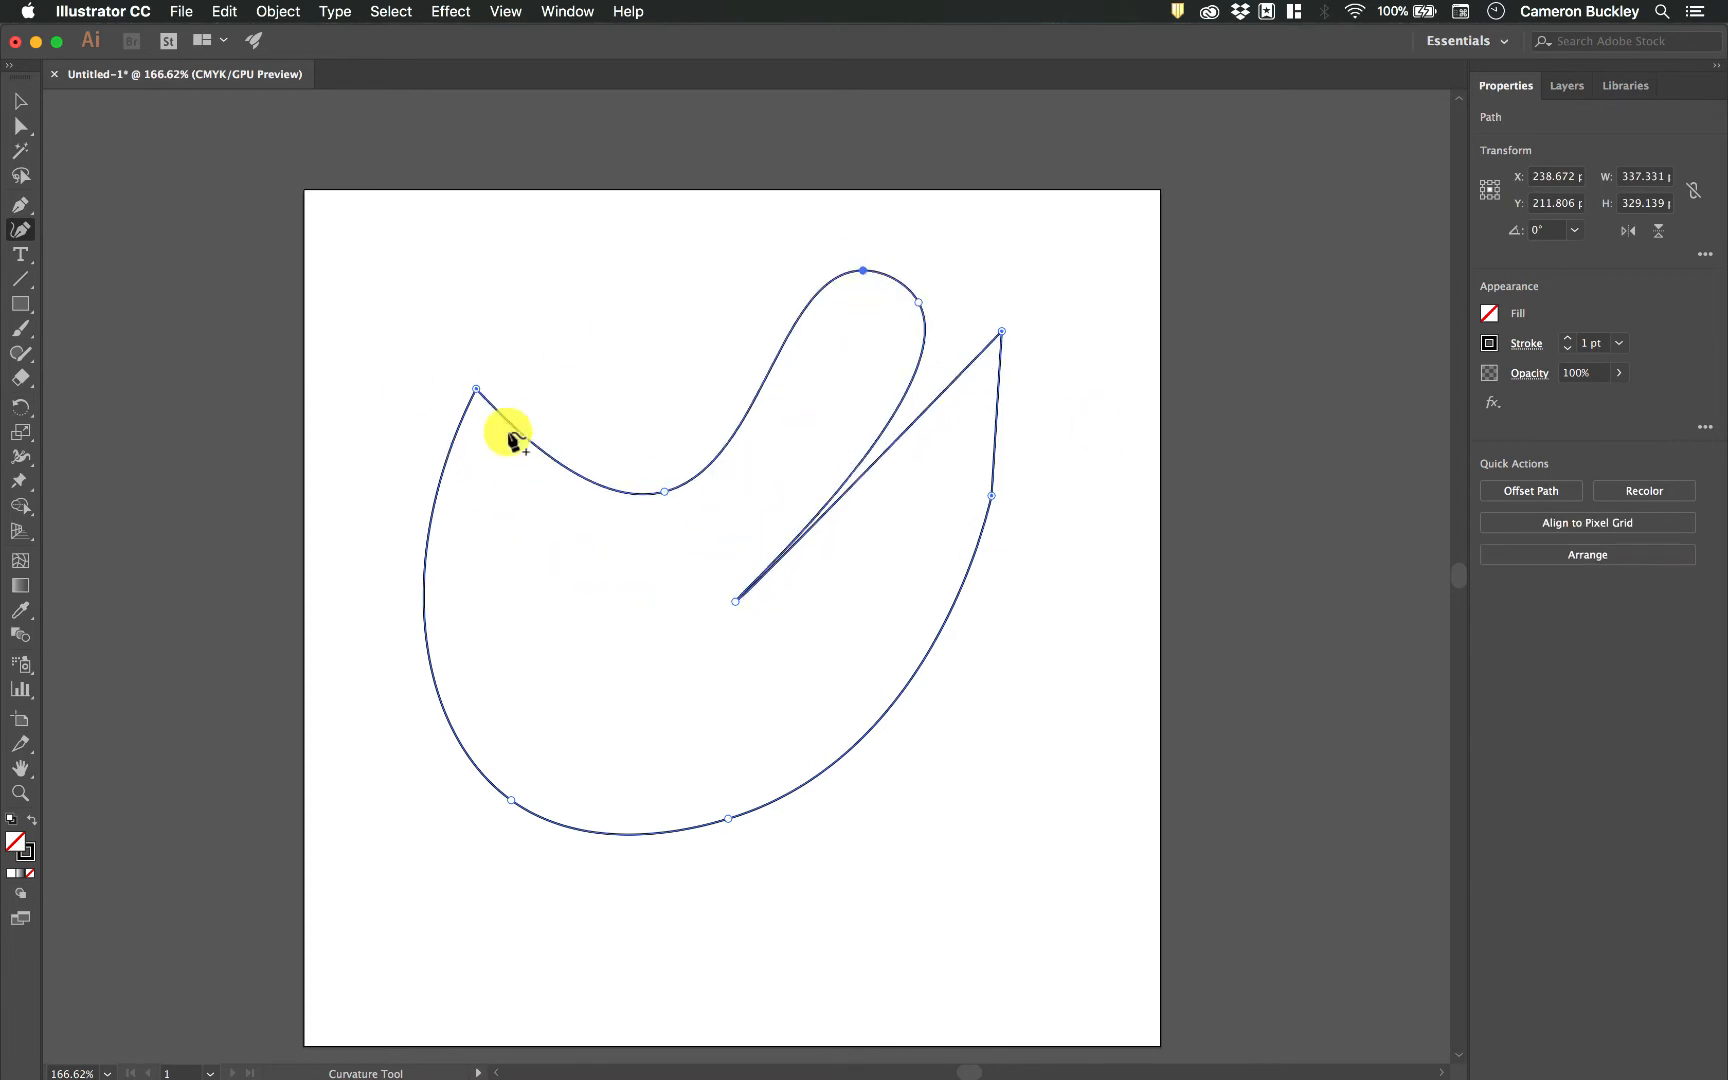
Step: Delete the entire closed path and activate the Paintbrush tool
{"action": "left_click", "coordinate": [20, 101]}
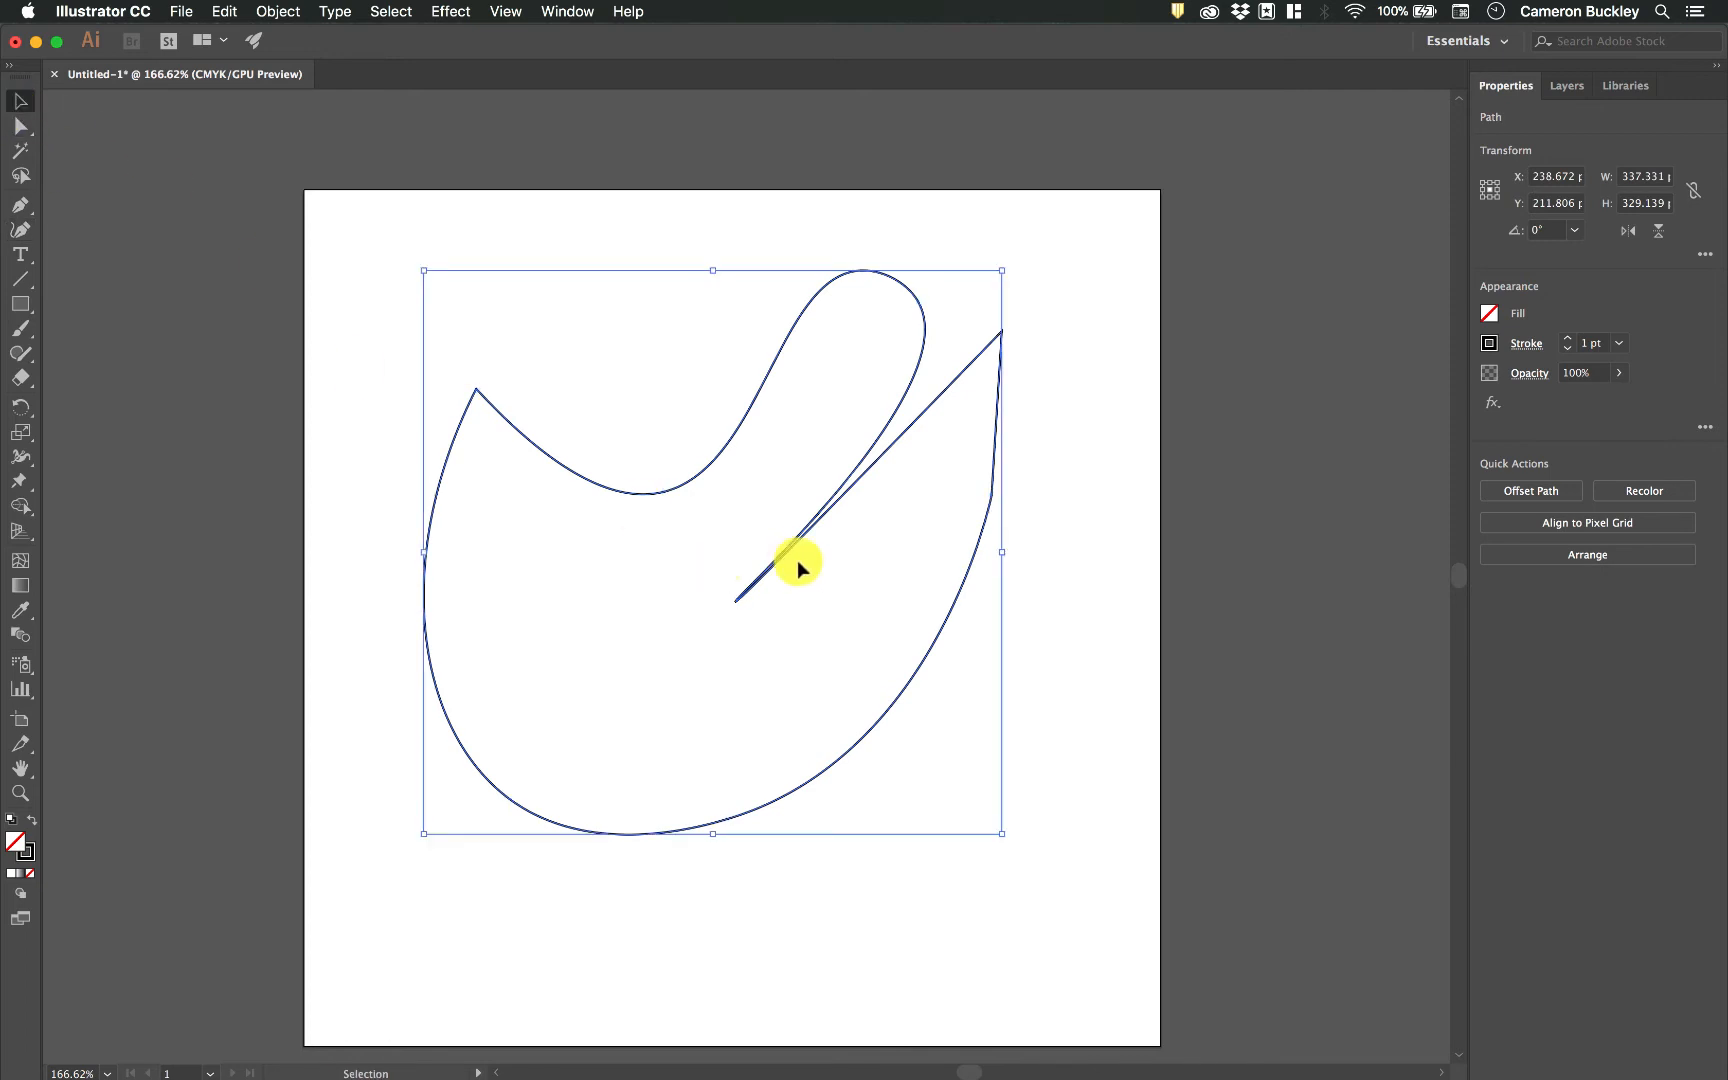
{"action": "key", "text": "Delete"}
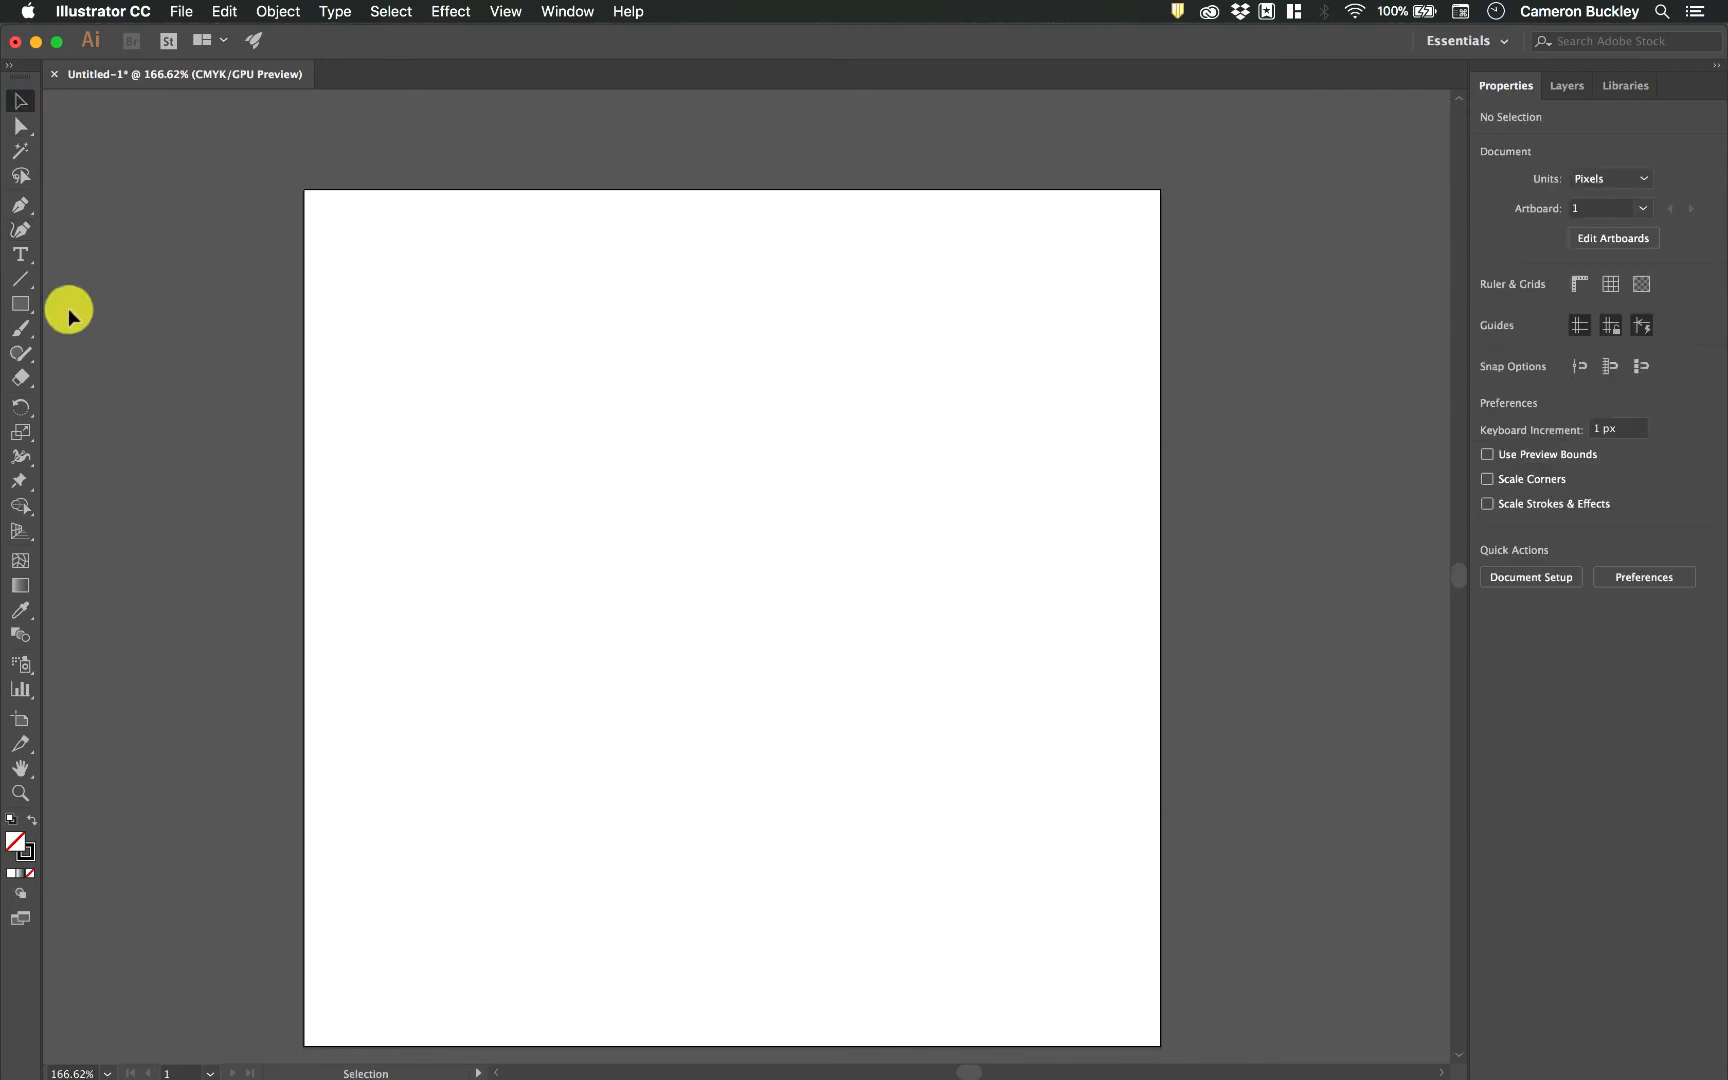
{"action": "left_click", "coordinate": [20, 328]}
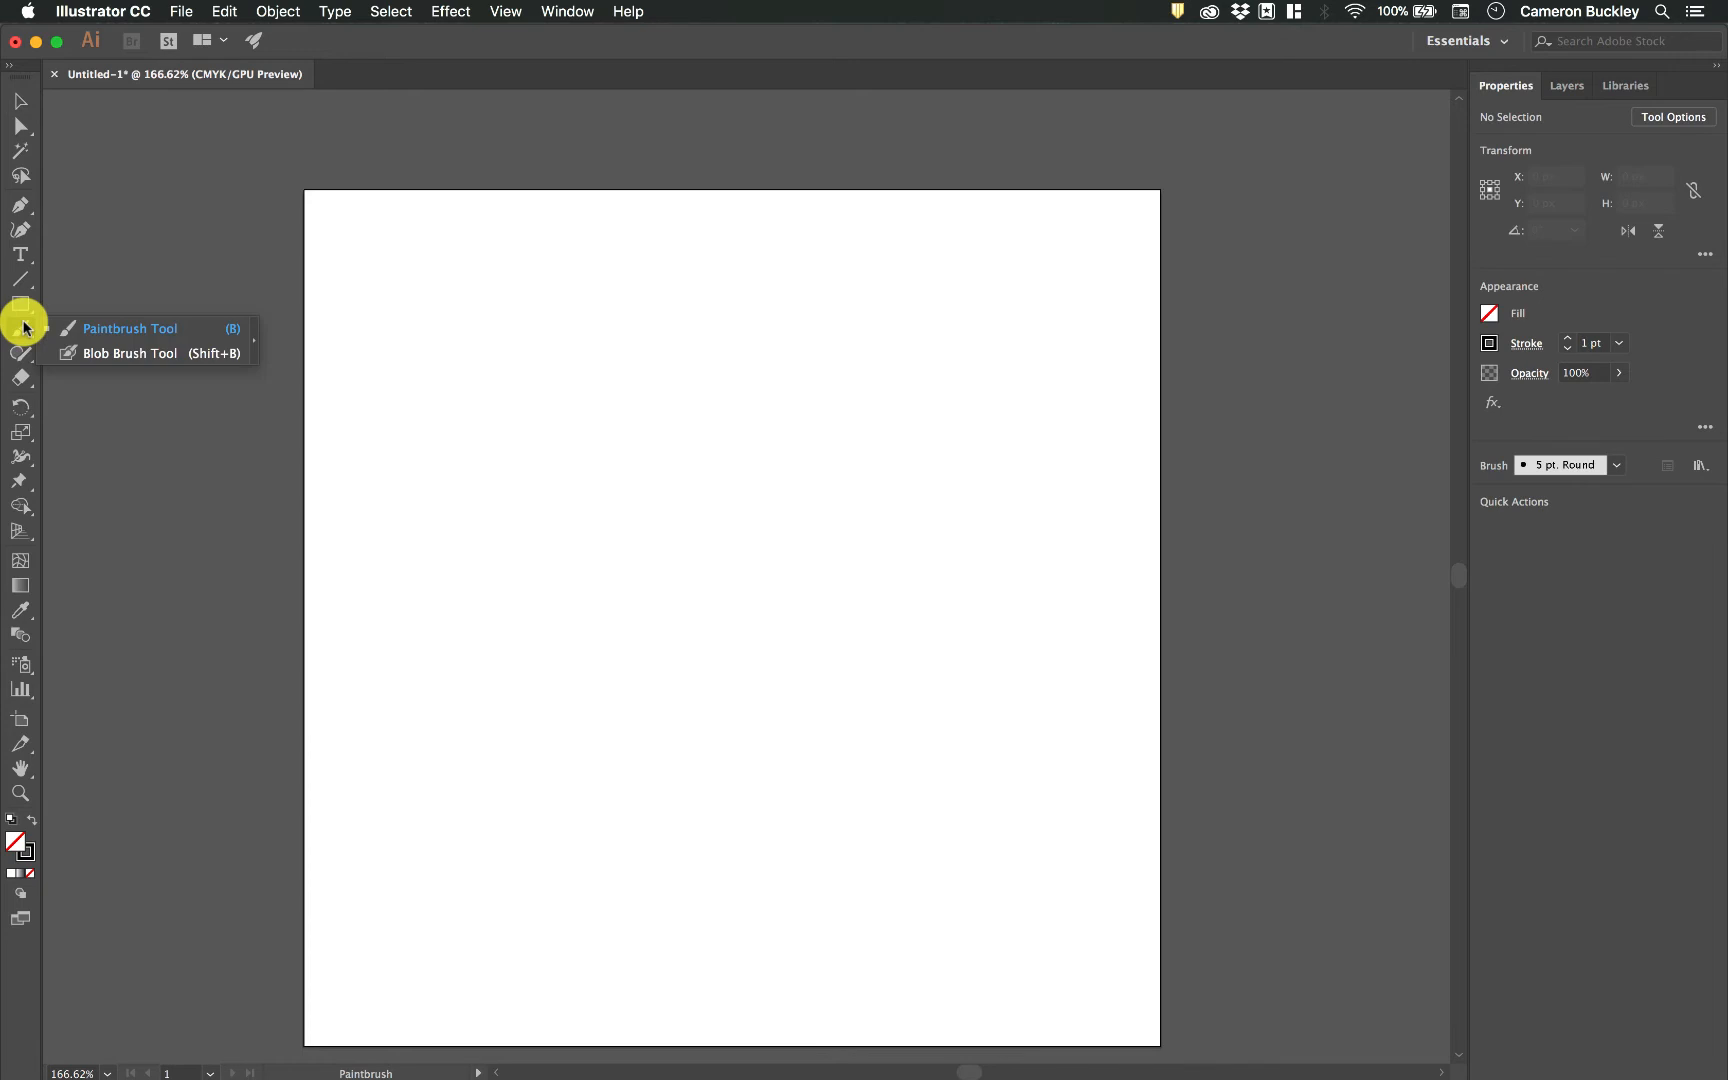
{"action": "left_click", "coordinate": [98, 336]}
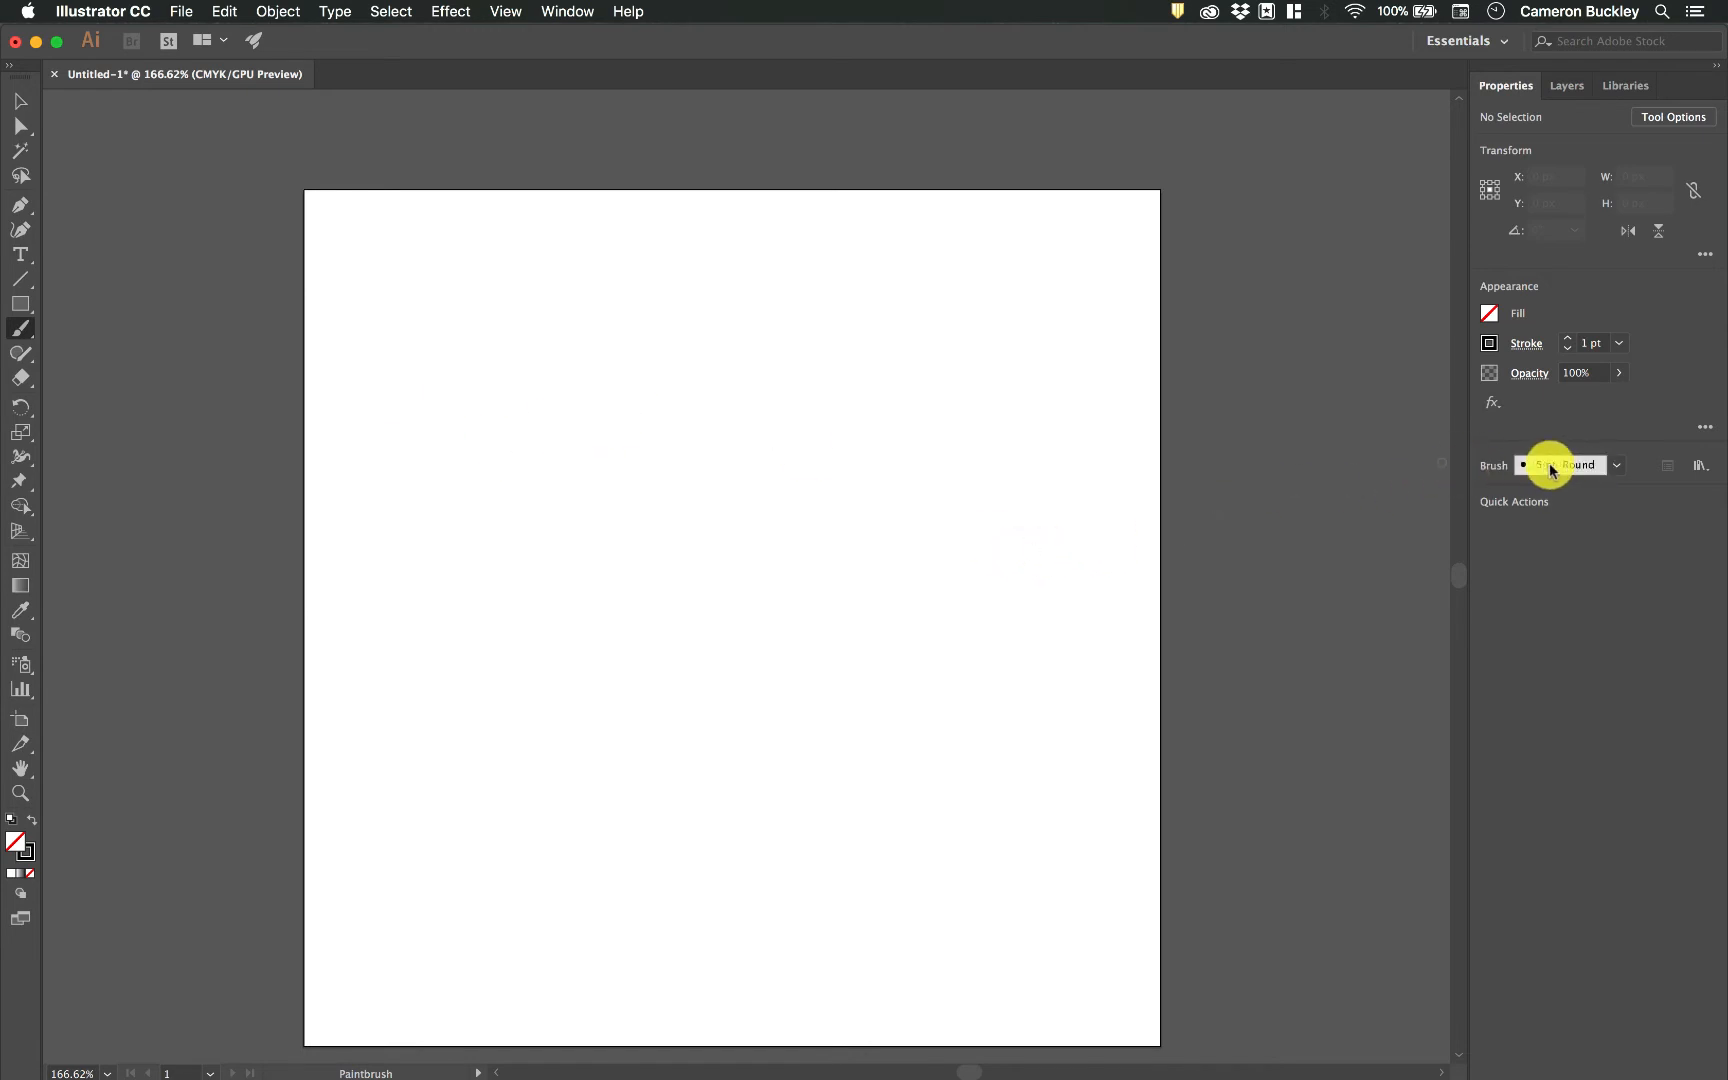
{"action": "left_click", "coordinate": [567, 11]}
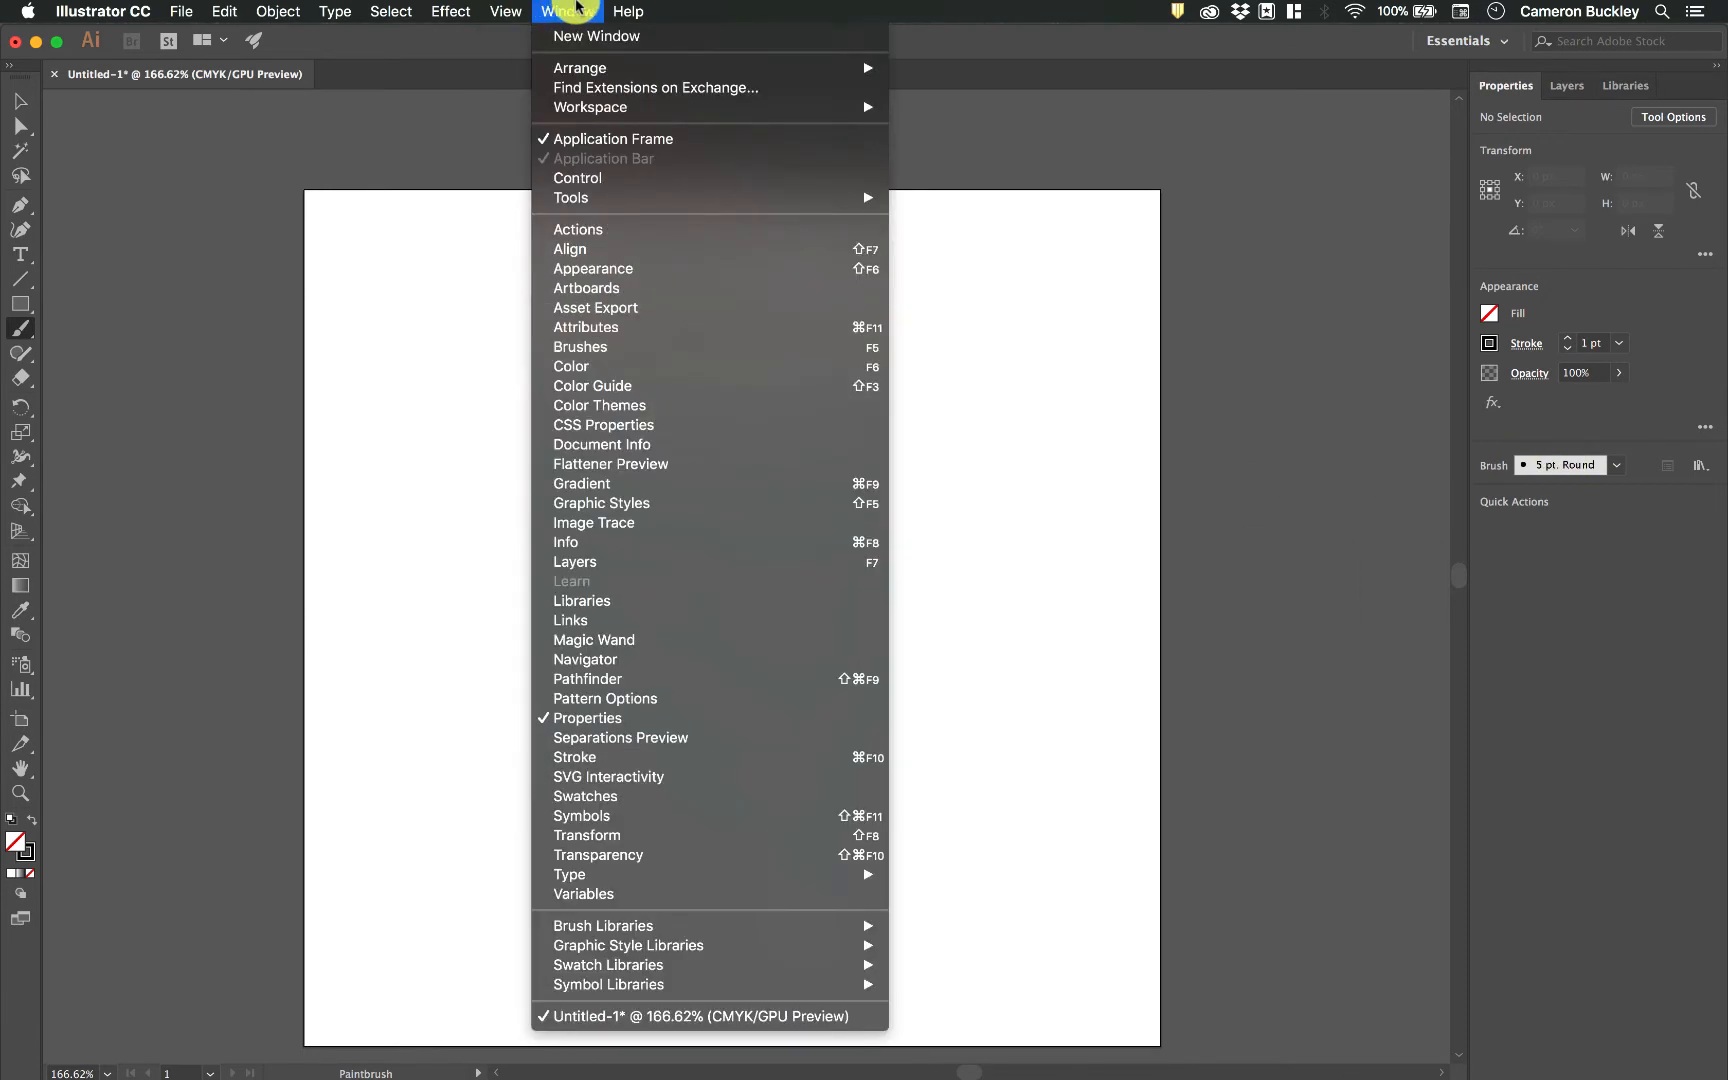
{"action": "left_click", "coordinate": [538, 11]}
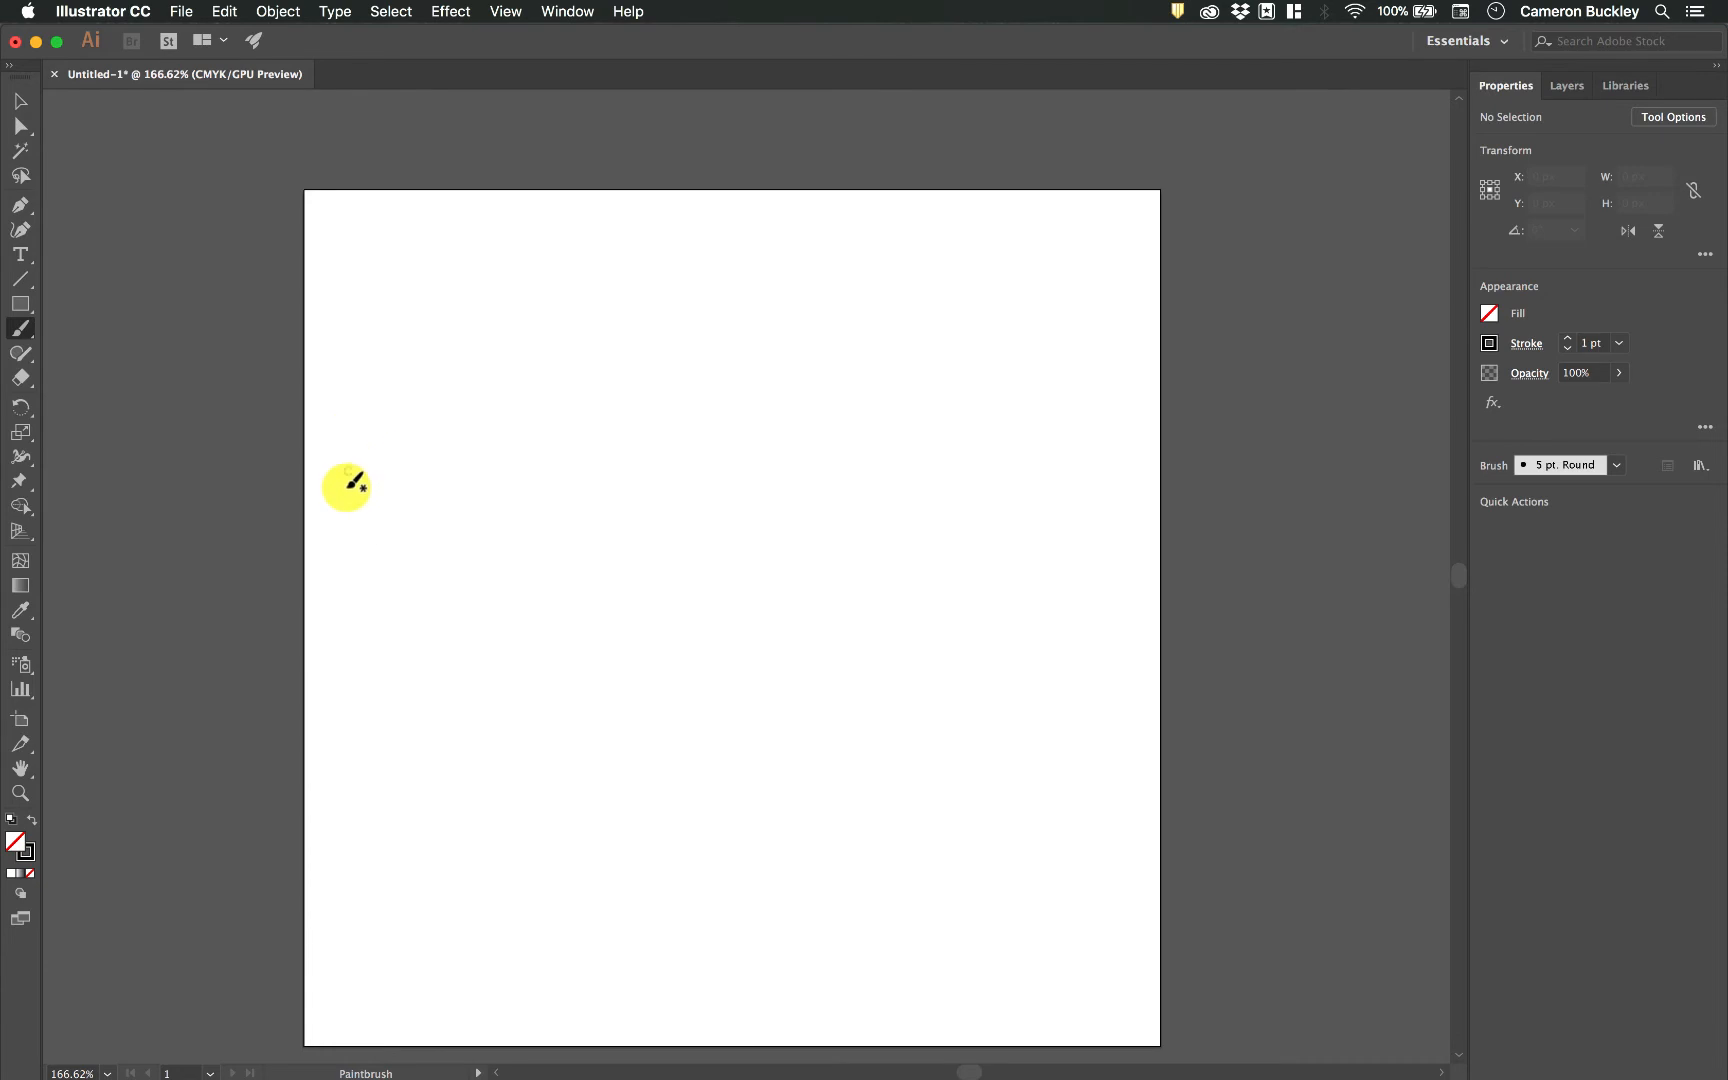
Step: Paint a wavy stroke about 277 px wide and 113 px high, rising across the artboard's upper half
{"action": "mouse_move", "coordinate": [348, 488]}
{"action": "left_mouse_down"}
{"action": "mouse_move", "coordinate": [593, 375]}
{"action": "mouse_move", "coordinate": [732, 417]}
{"action": "mouse_move", "coordinate": [824, 293]}
{"action": "left_mouse_up"}
{"action": "left_click", "coordinate": [20, 104]}
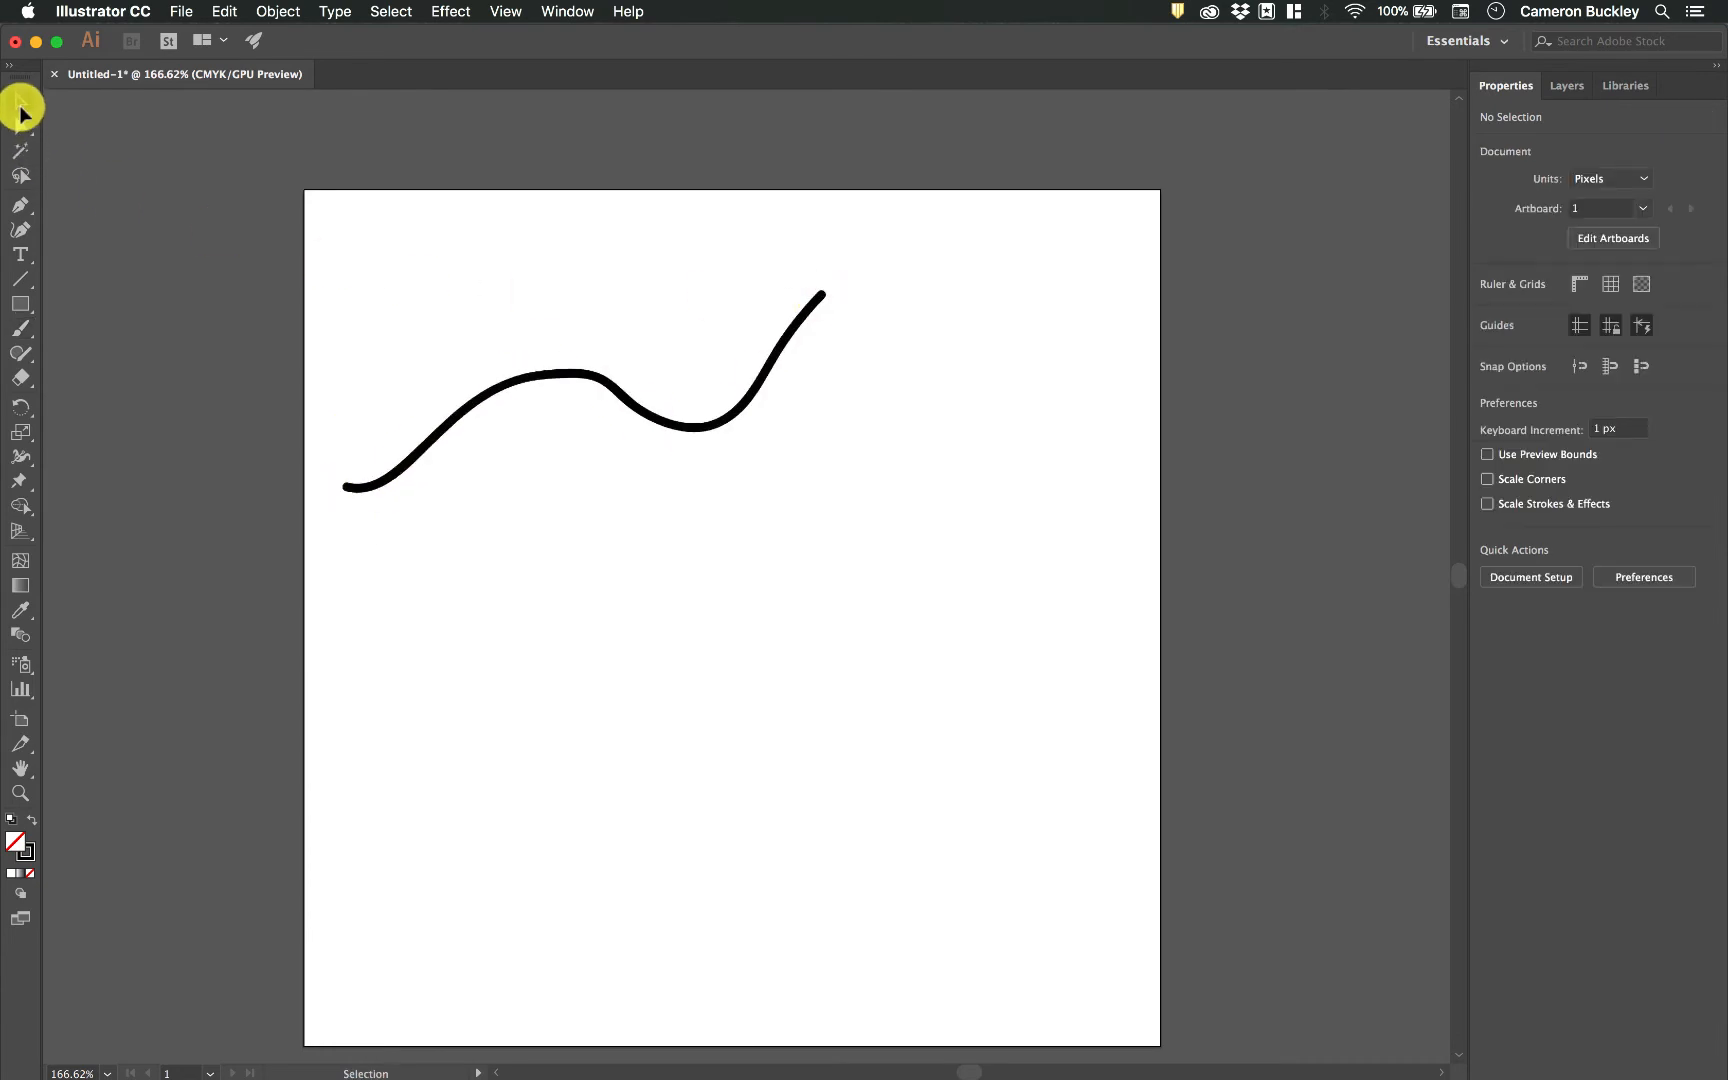
Step: Examine the painted stroke's path and anchor points in Outline mode and return to the normal preview
{"action": "scroll", "coordinate": [406, 289], "scroll_direction": "up", "scroll_amount": 3}
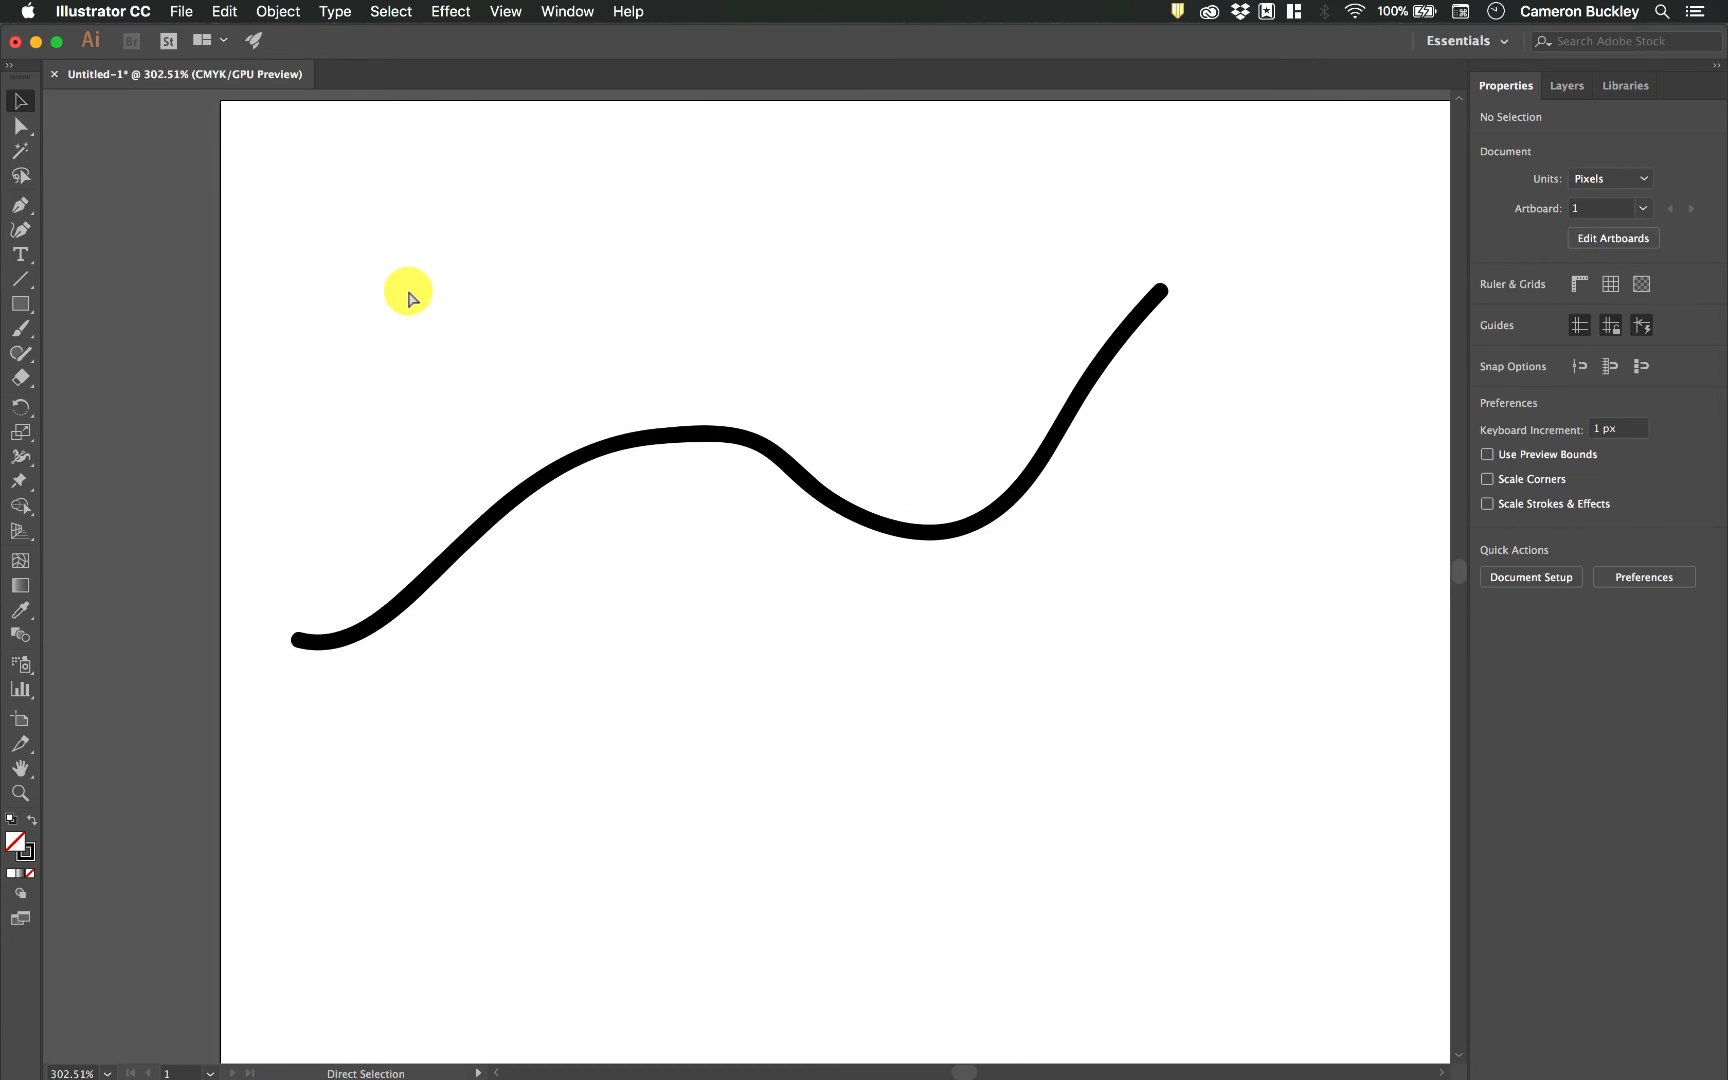
{"action": "key", "text": "super+y"}
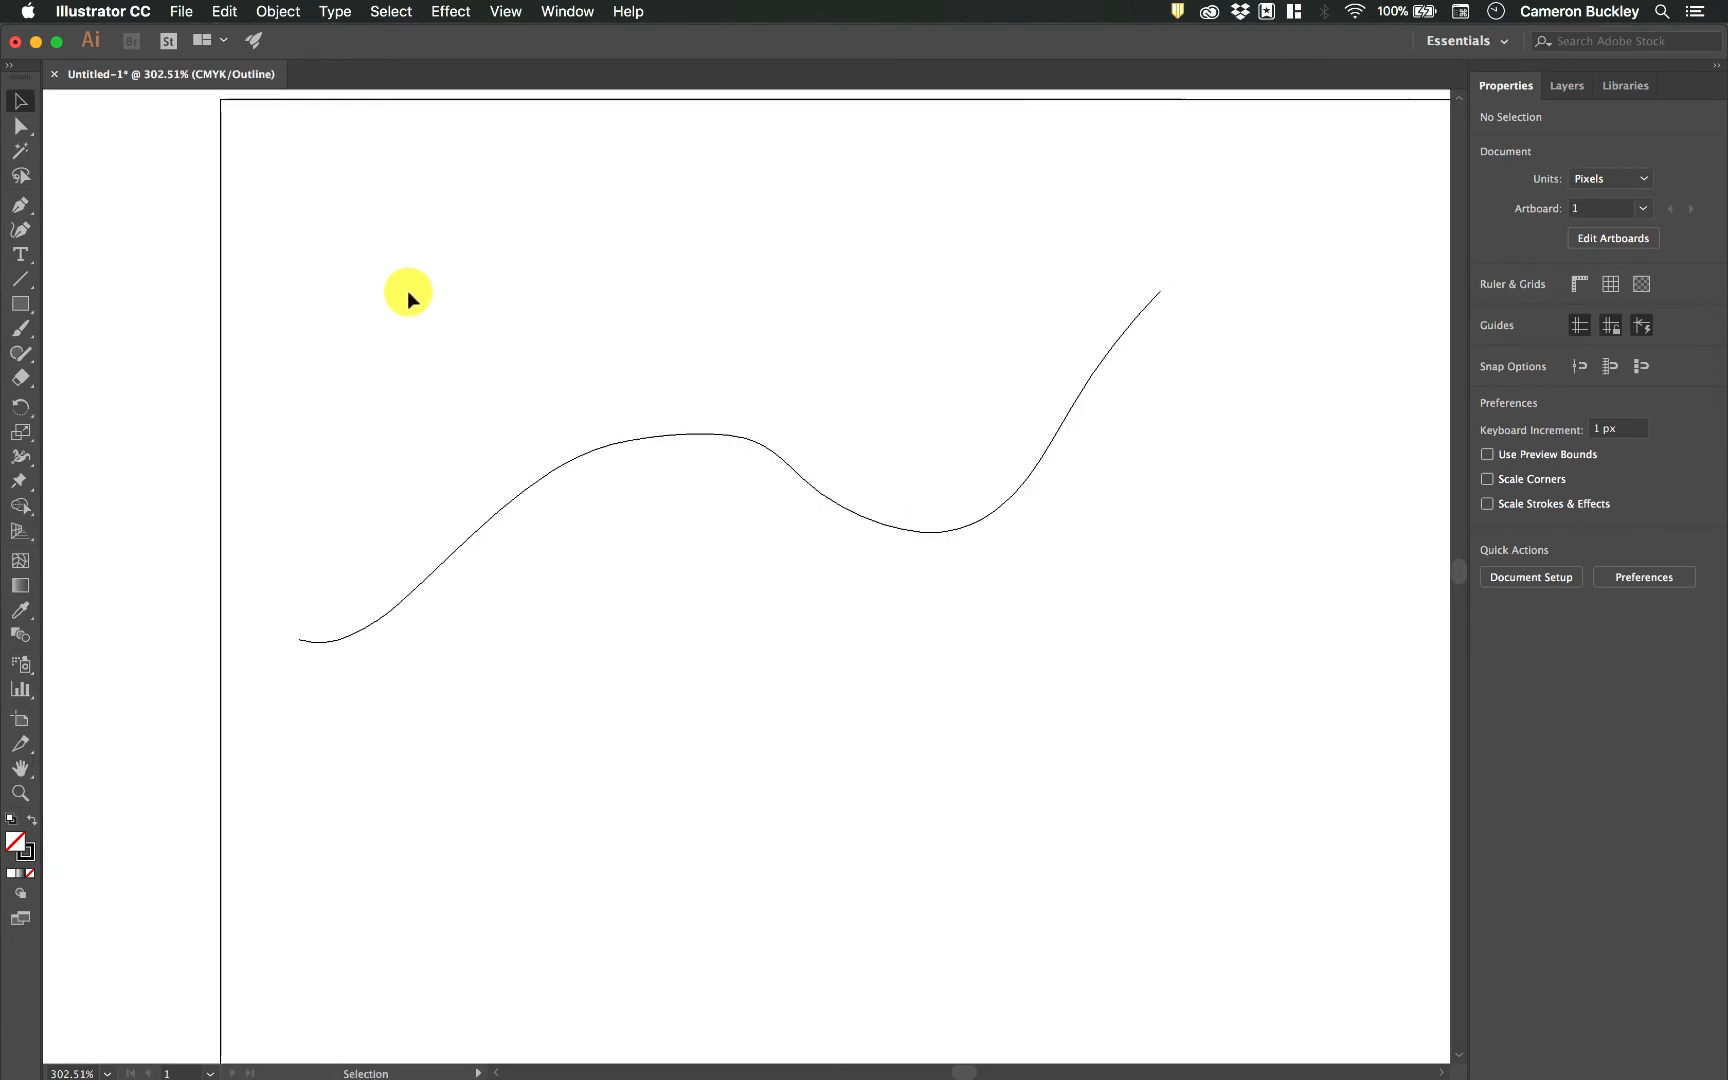
{"action": "left_click", "coordinate": [598, 460]}
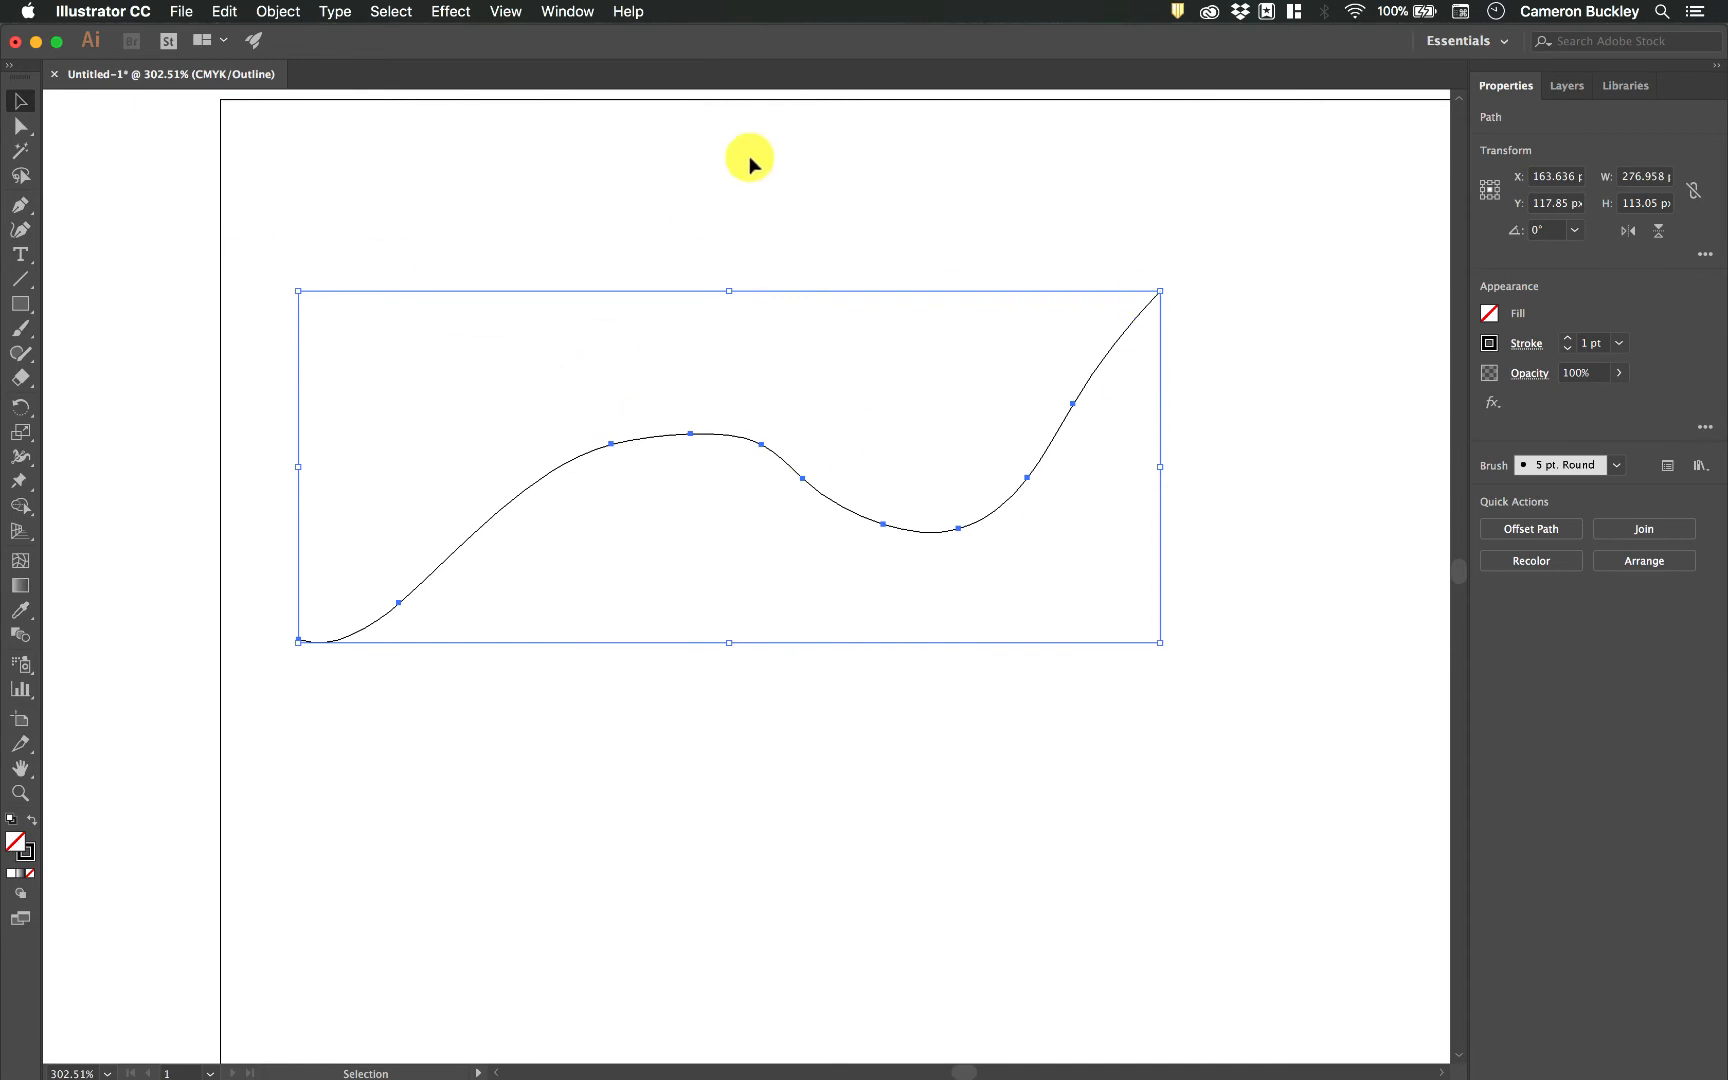
{"action": "left_click", "coordinate": [717, 275]}
{"action": "key", "text": "a"}
{"action": "key", "text": "super+y"}
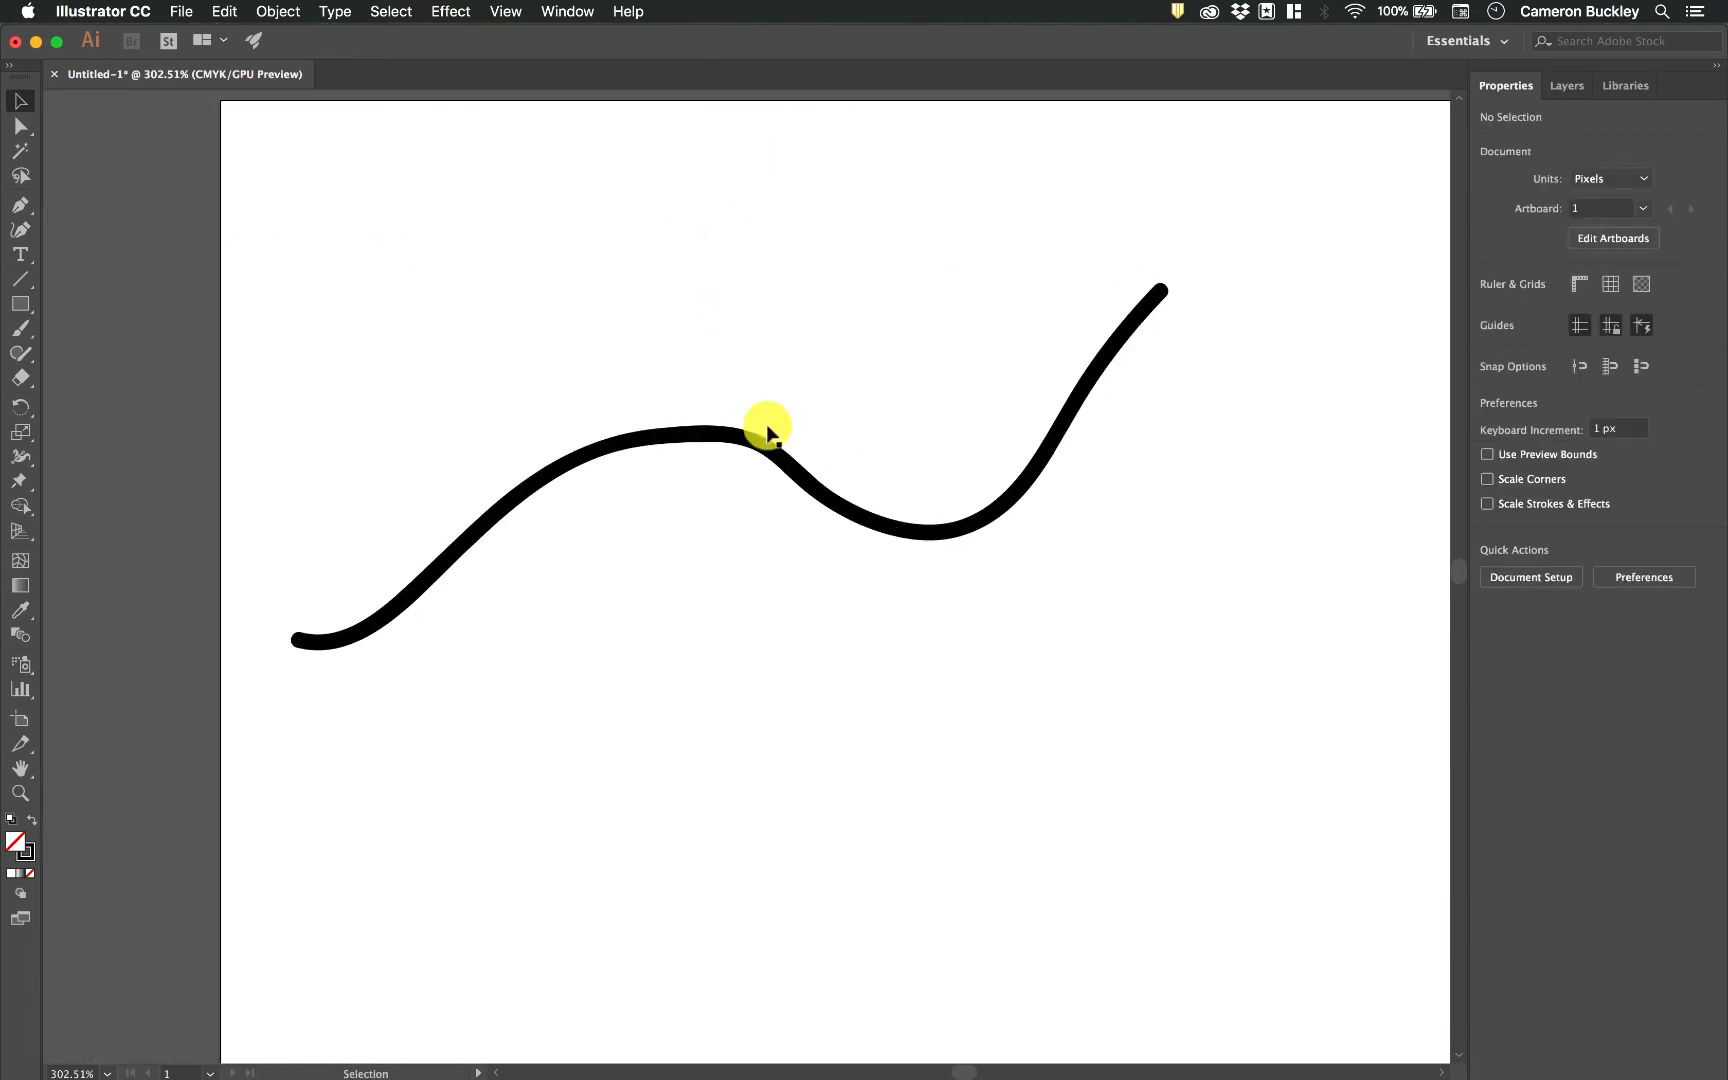
Step: Select the wavy stroke and try several calligraphic brushes on it, including Touch Calligraphic, followed by the Basic brush
{"action": "left_click", "coordinate": [678, 430]}
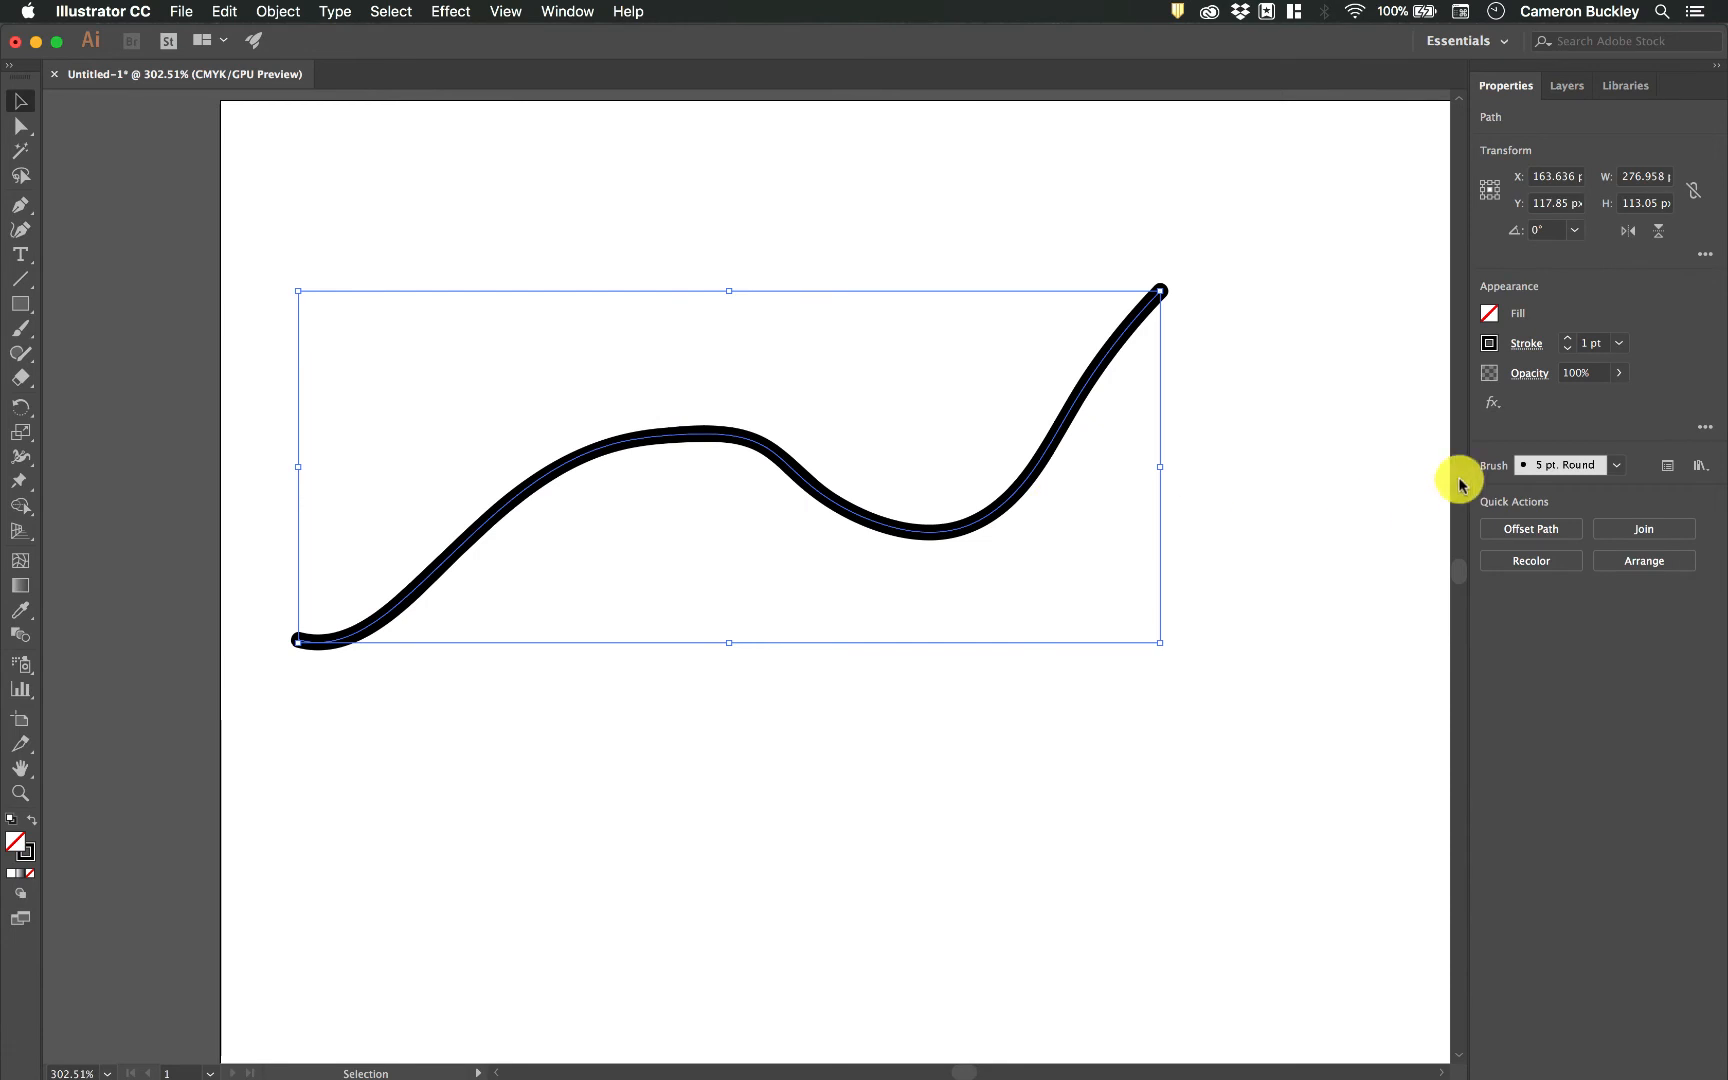
{"action": "left_click", "coordinate": [1556, 466]}
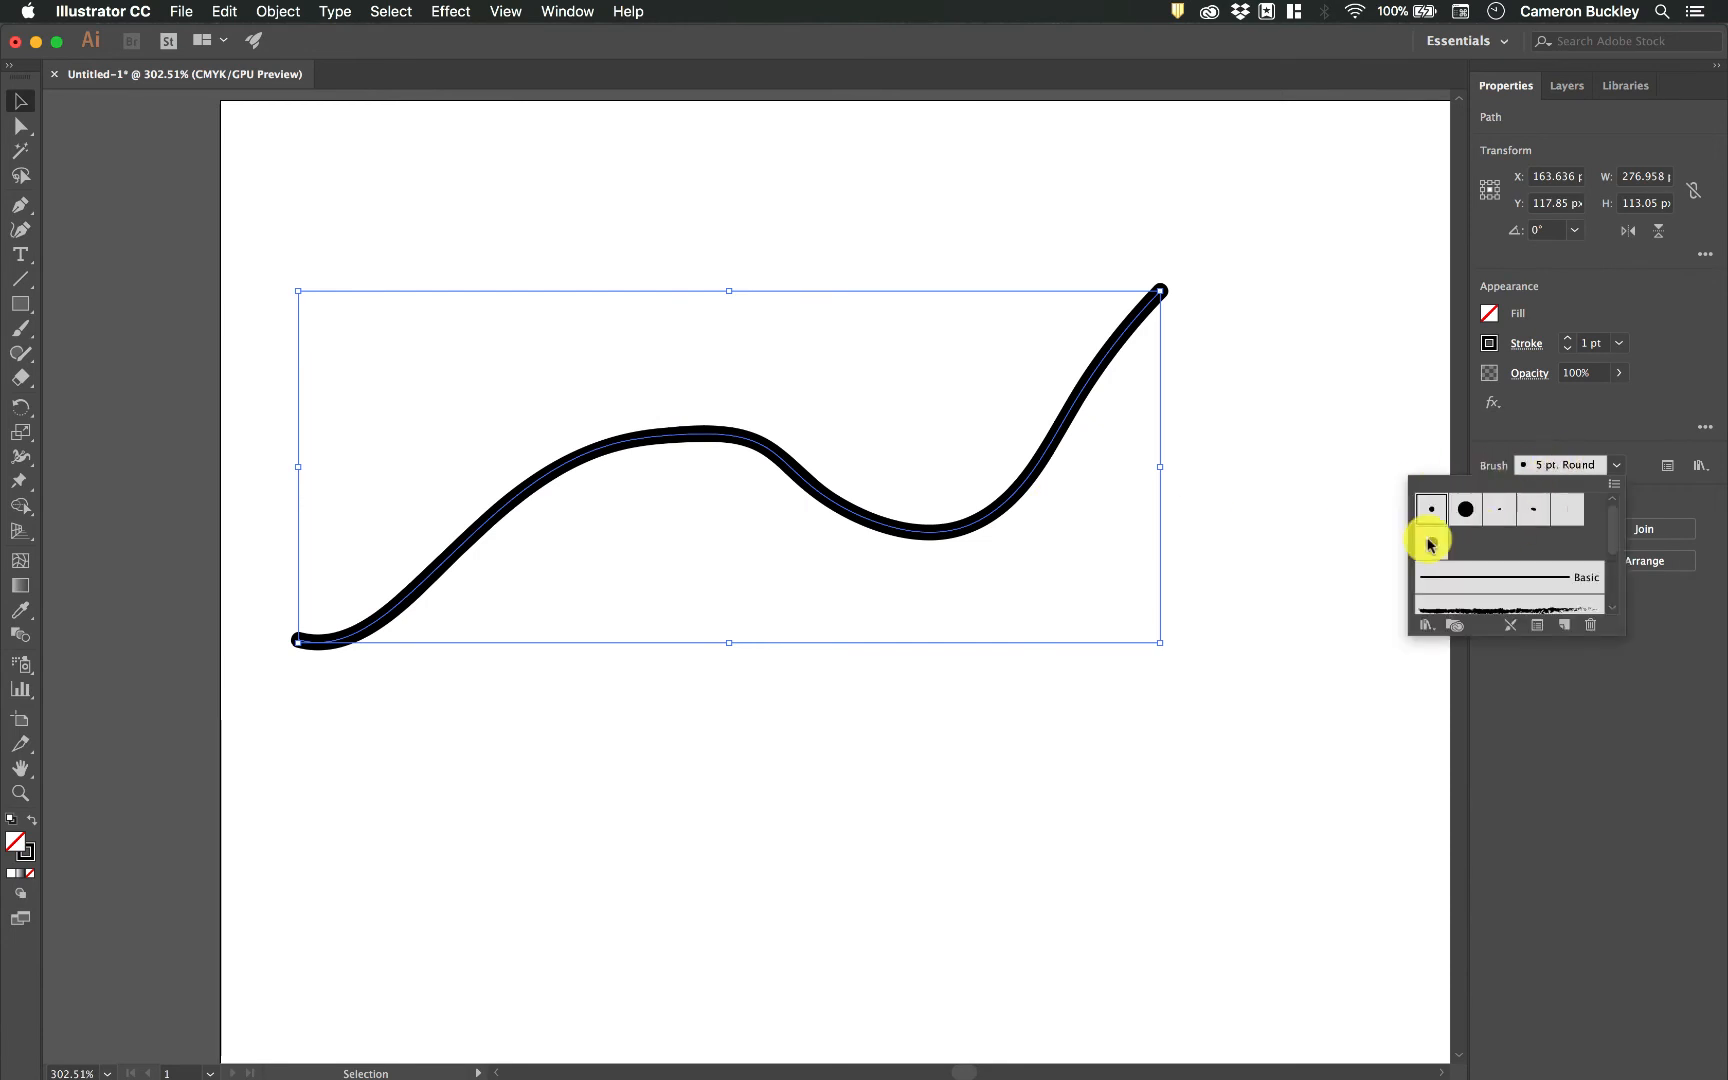
{"action": "left_click", "coordinate": [1533, 509]}
{"action": "left_click", "coordinate": [1430, 543]}
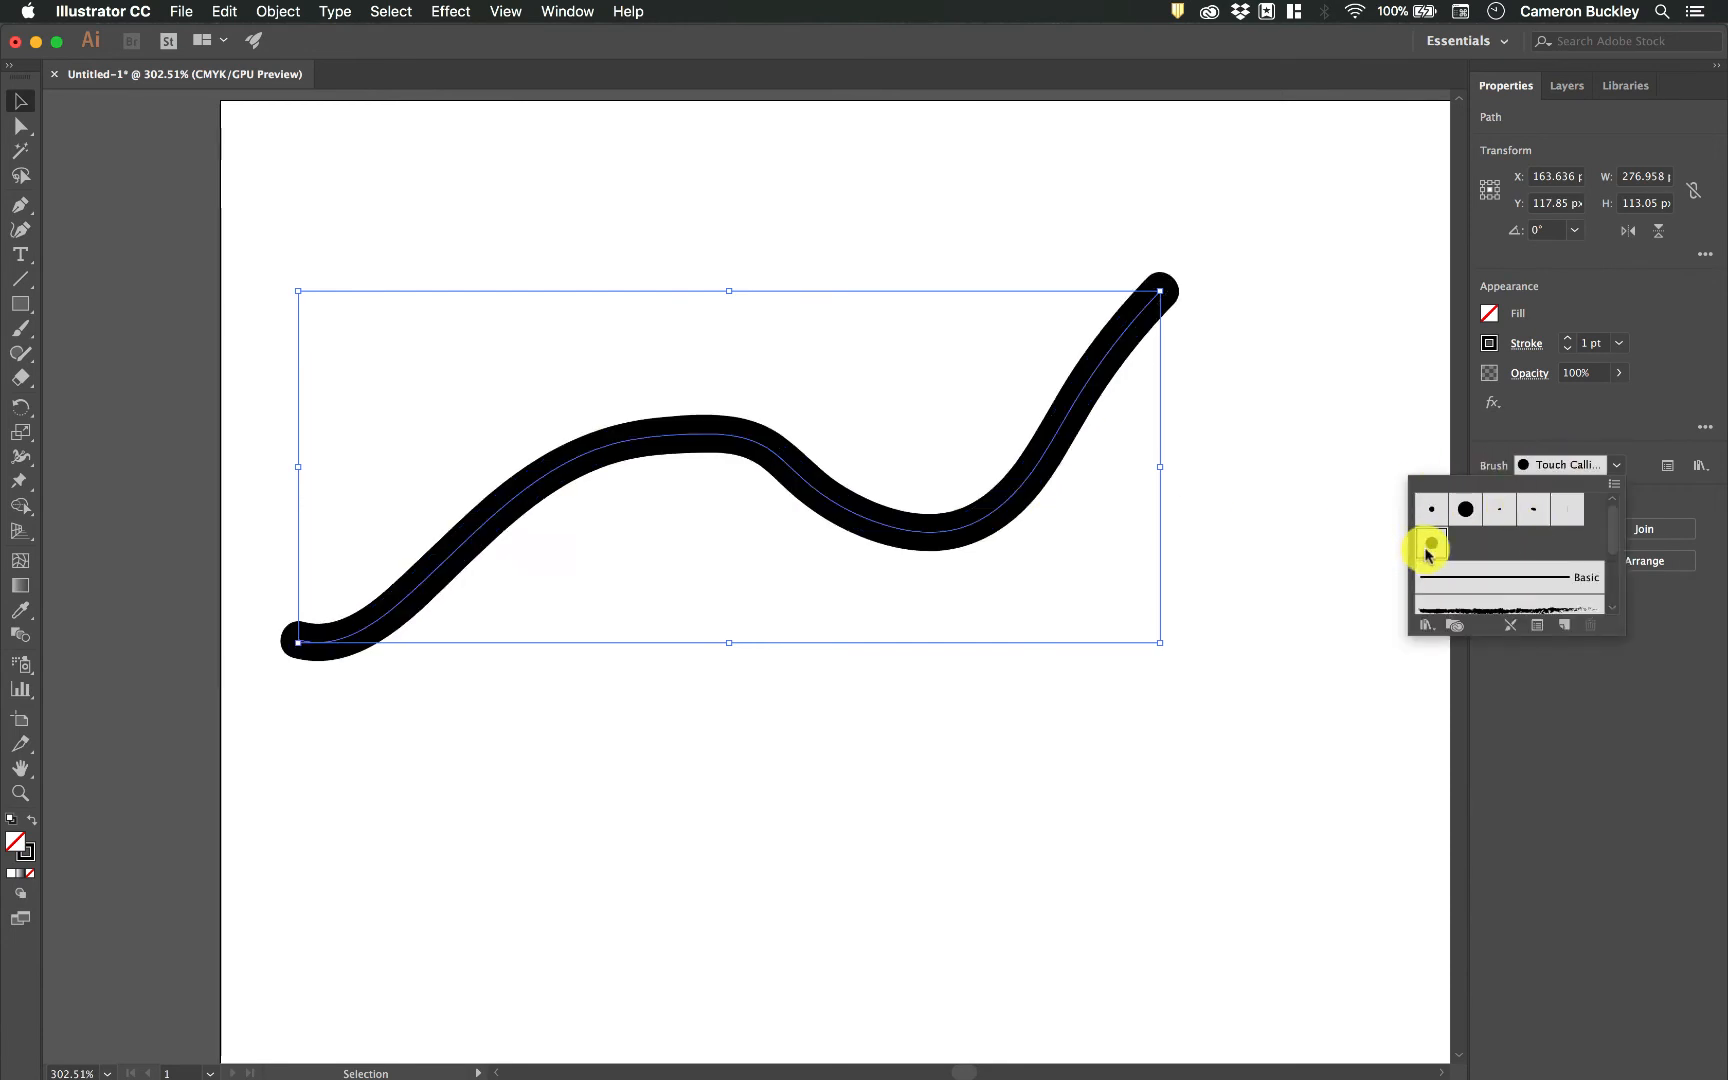
{"action": "left_click", "coordinate": [1477, 574]}
Step: Try the rough charcoal-style brush, the red banner brush and the denim seam pattern brush on the stroke
{"action": "scroll", "coordinate": [1476, 576], "scroll_direction": "down", "scroll_amount": 3}
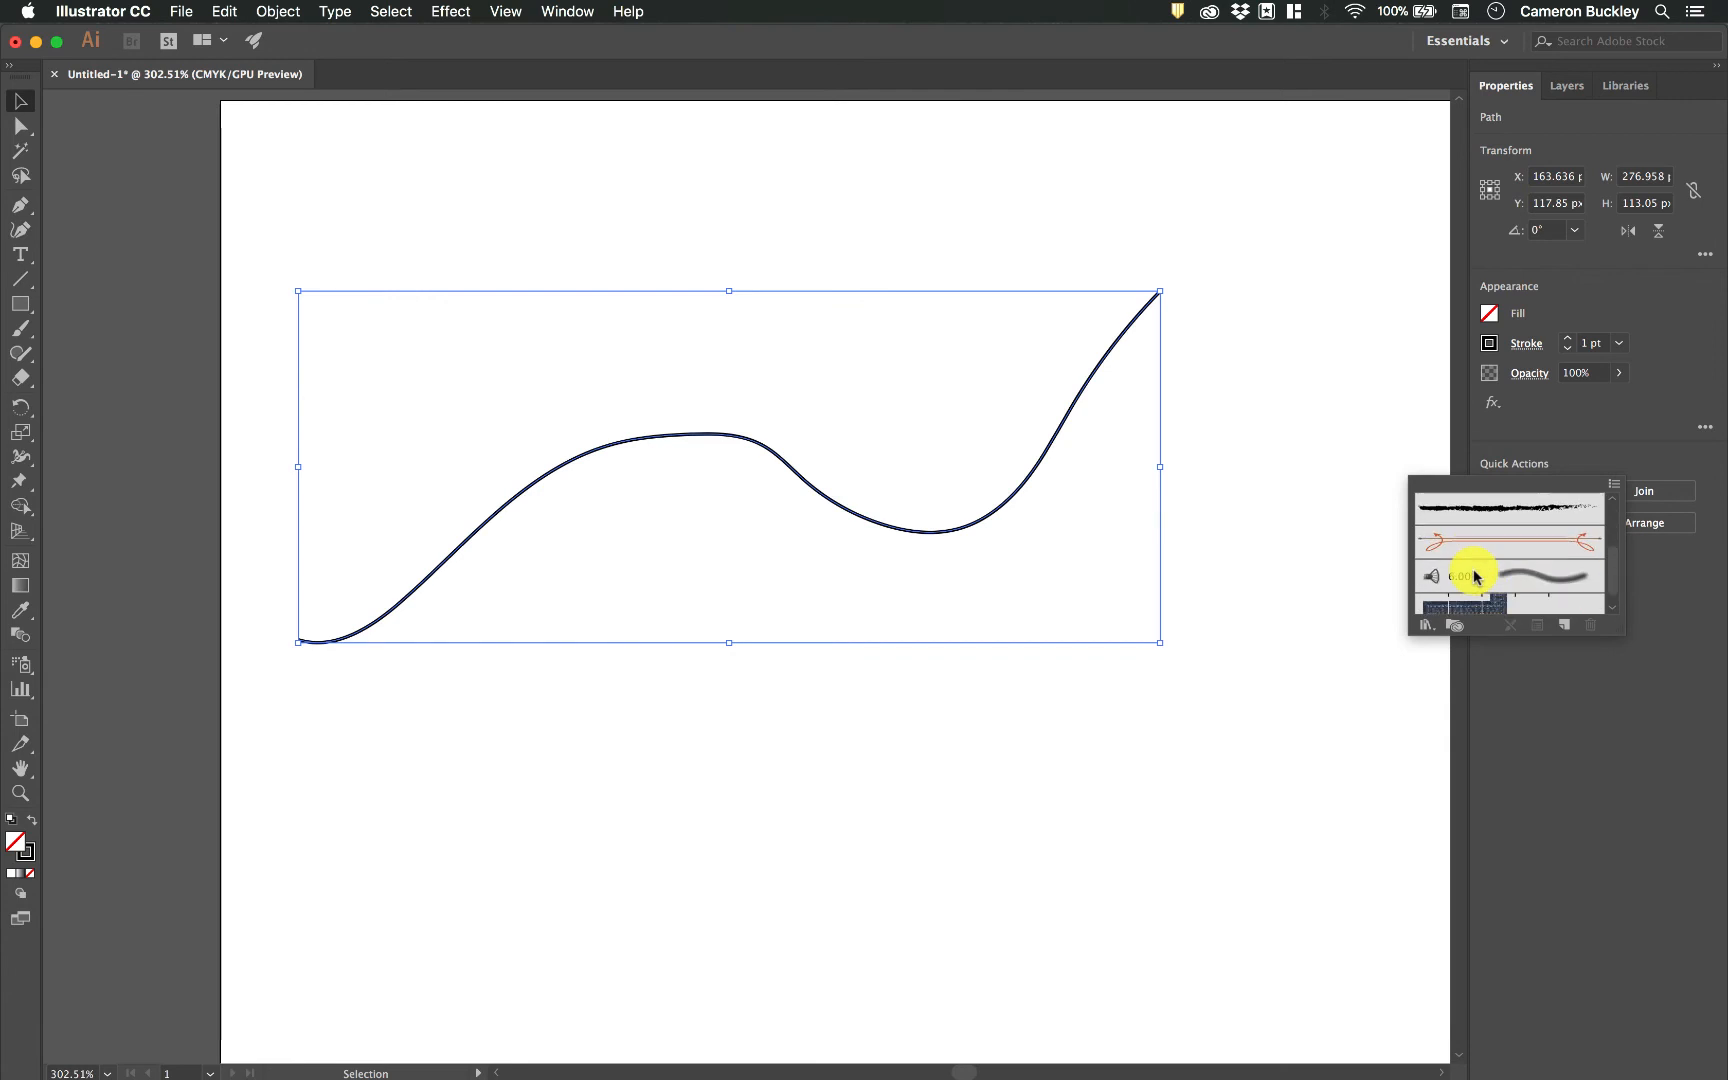
{"action": "scroll", "coordinate": [1515, 570], "scroll_direction": "up", "scroll_amount": 2}
{"action": "left_click", "coordinate": [1533, 547]}
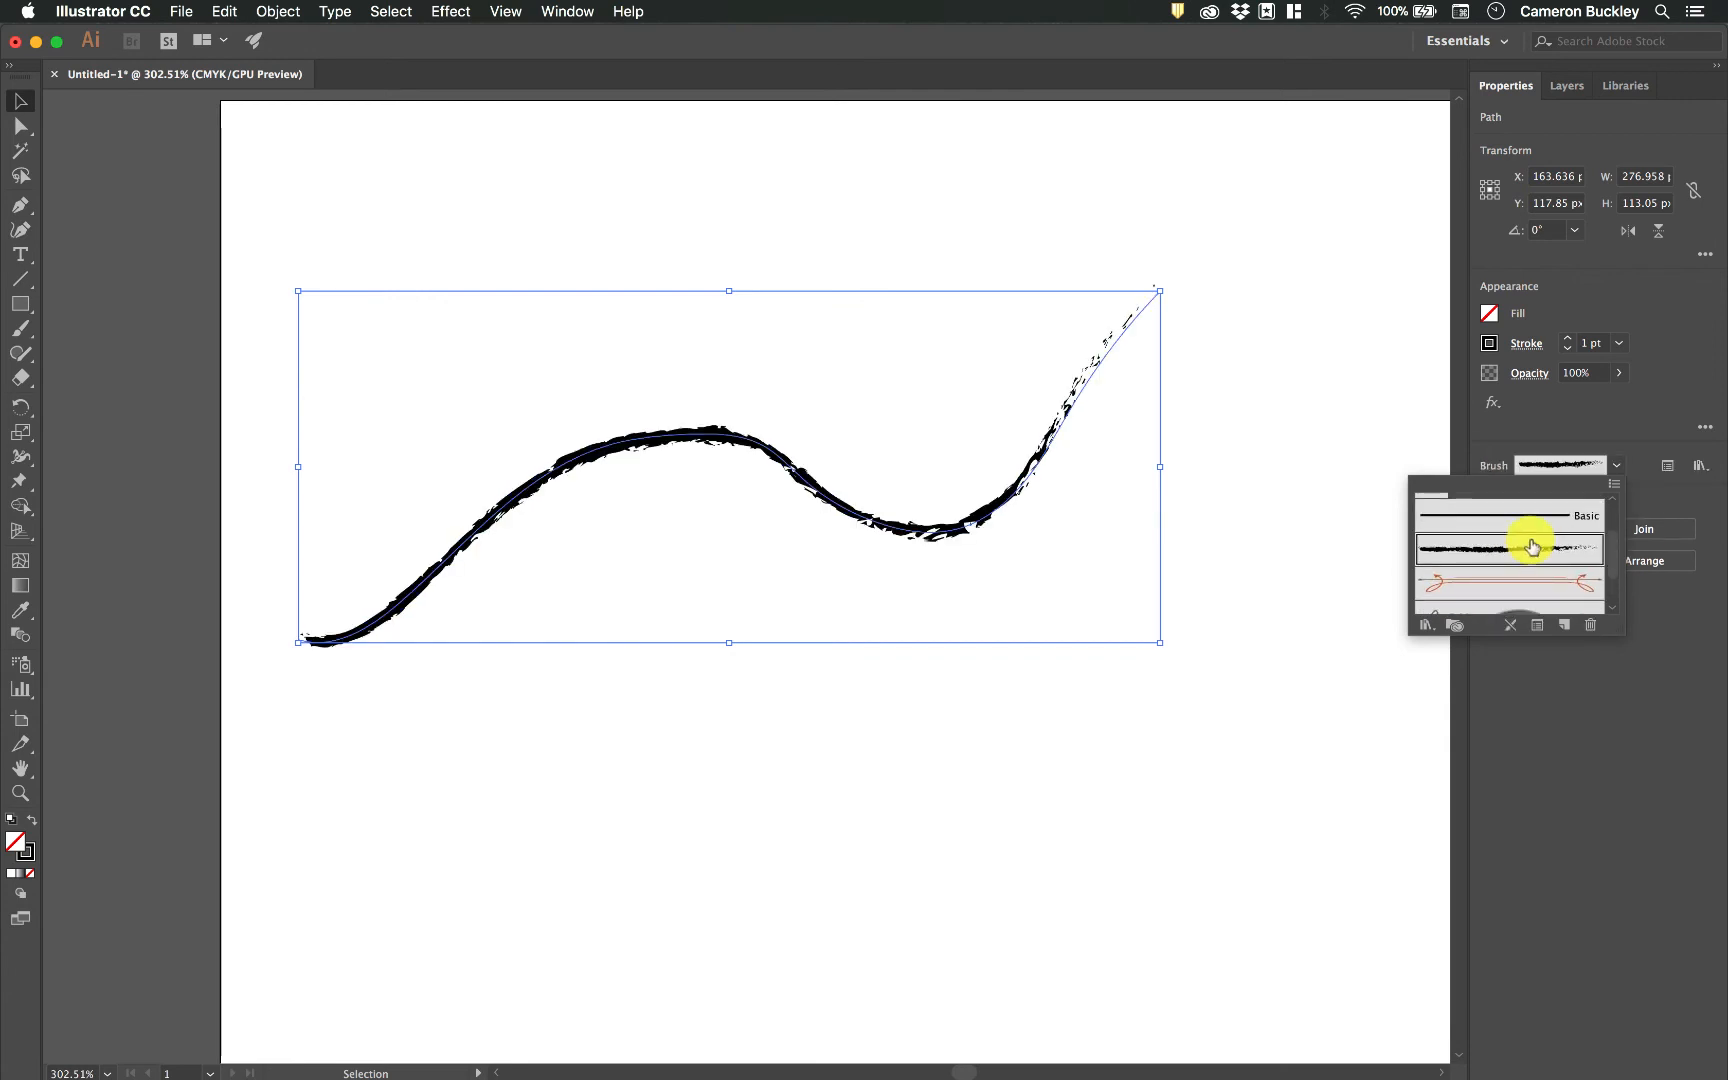
{"action": "left_click", "coordinate": [1512, 582]}
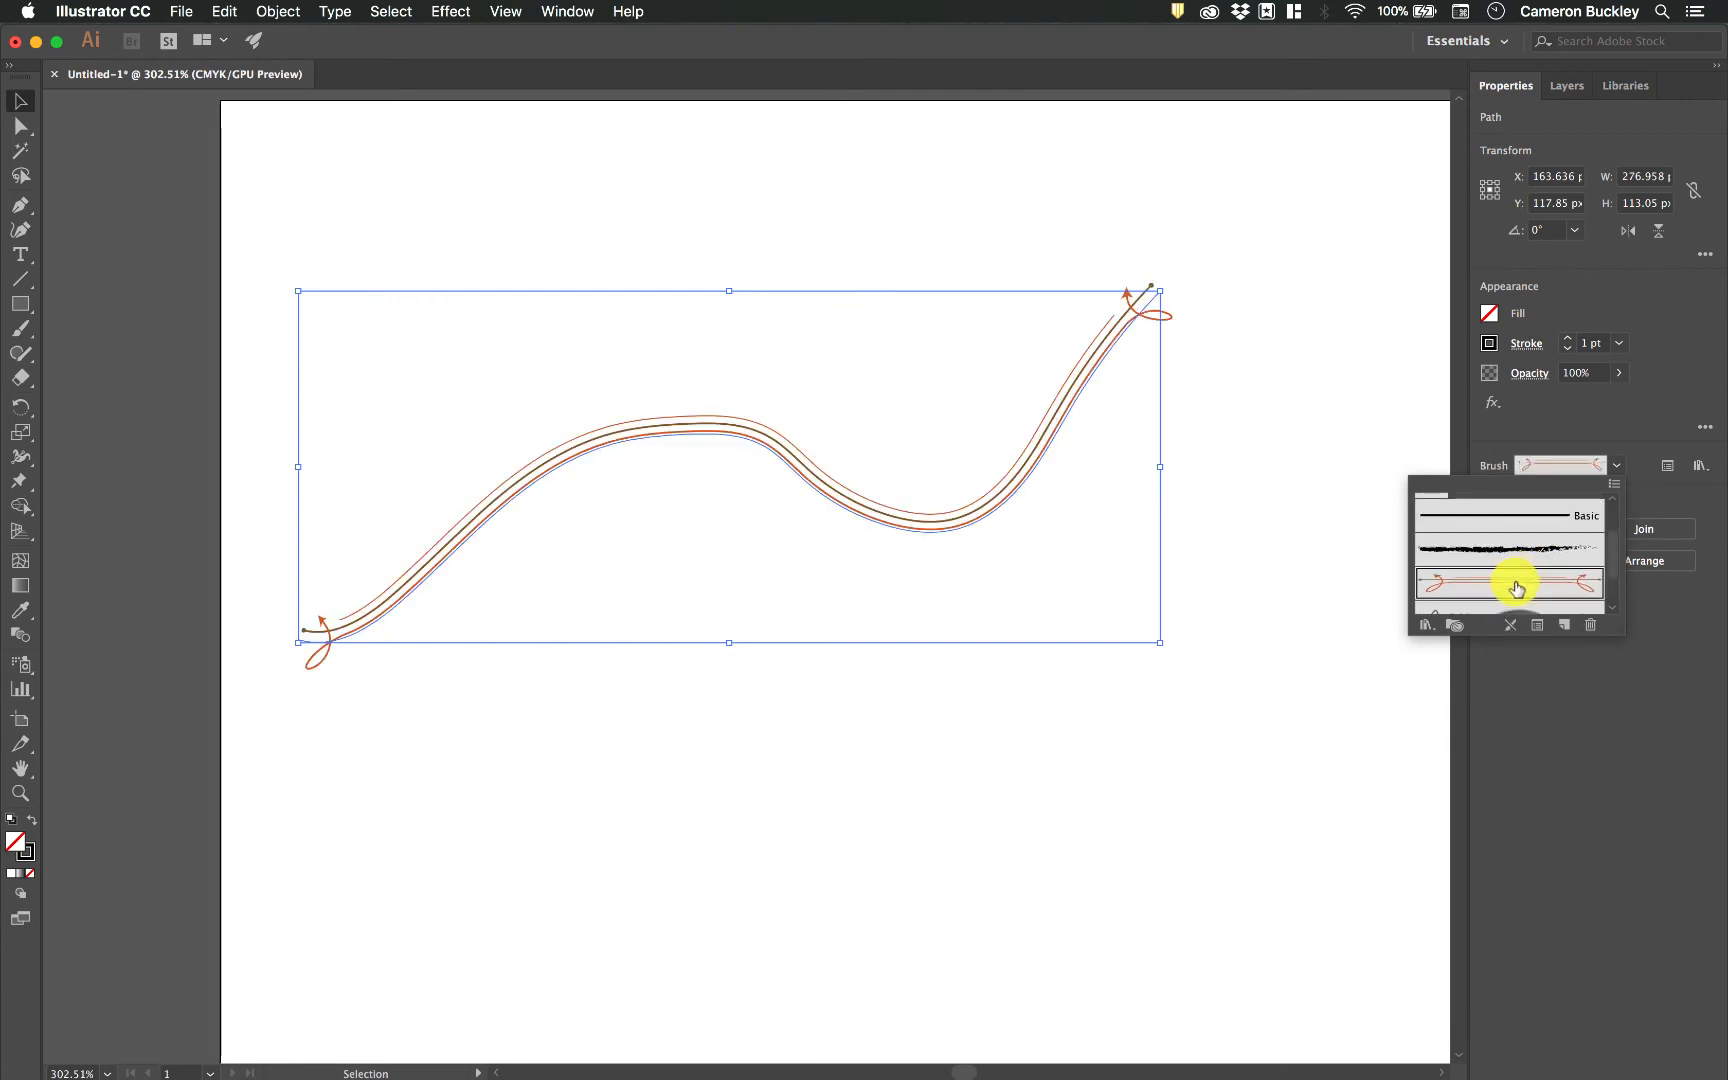
{"action": "scroll", "coordinate": [1515, 588], "scroll_direction": "down", "scroll_amount": 2}
{"action": "left_click", "coordinate": [1515, 590]}
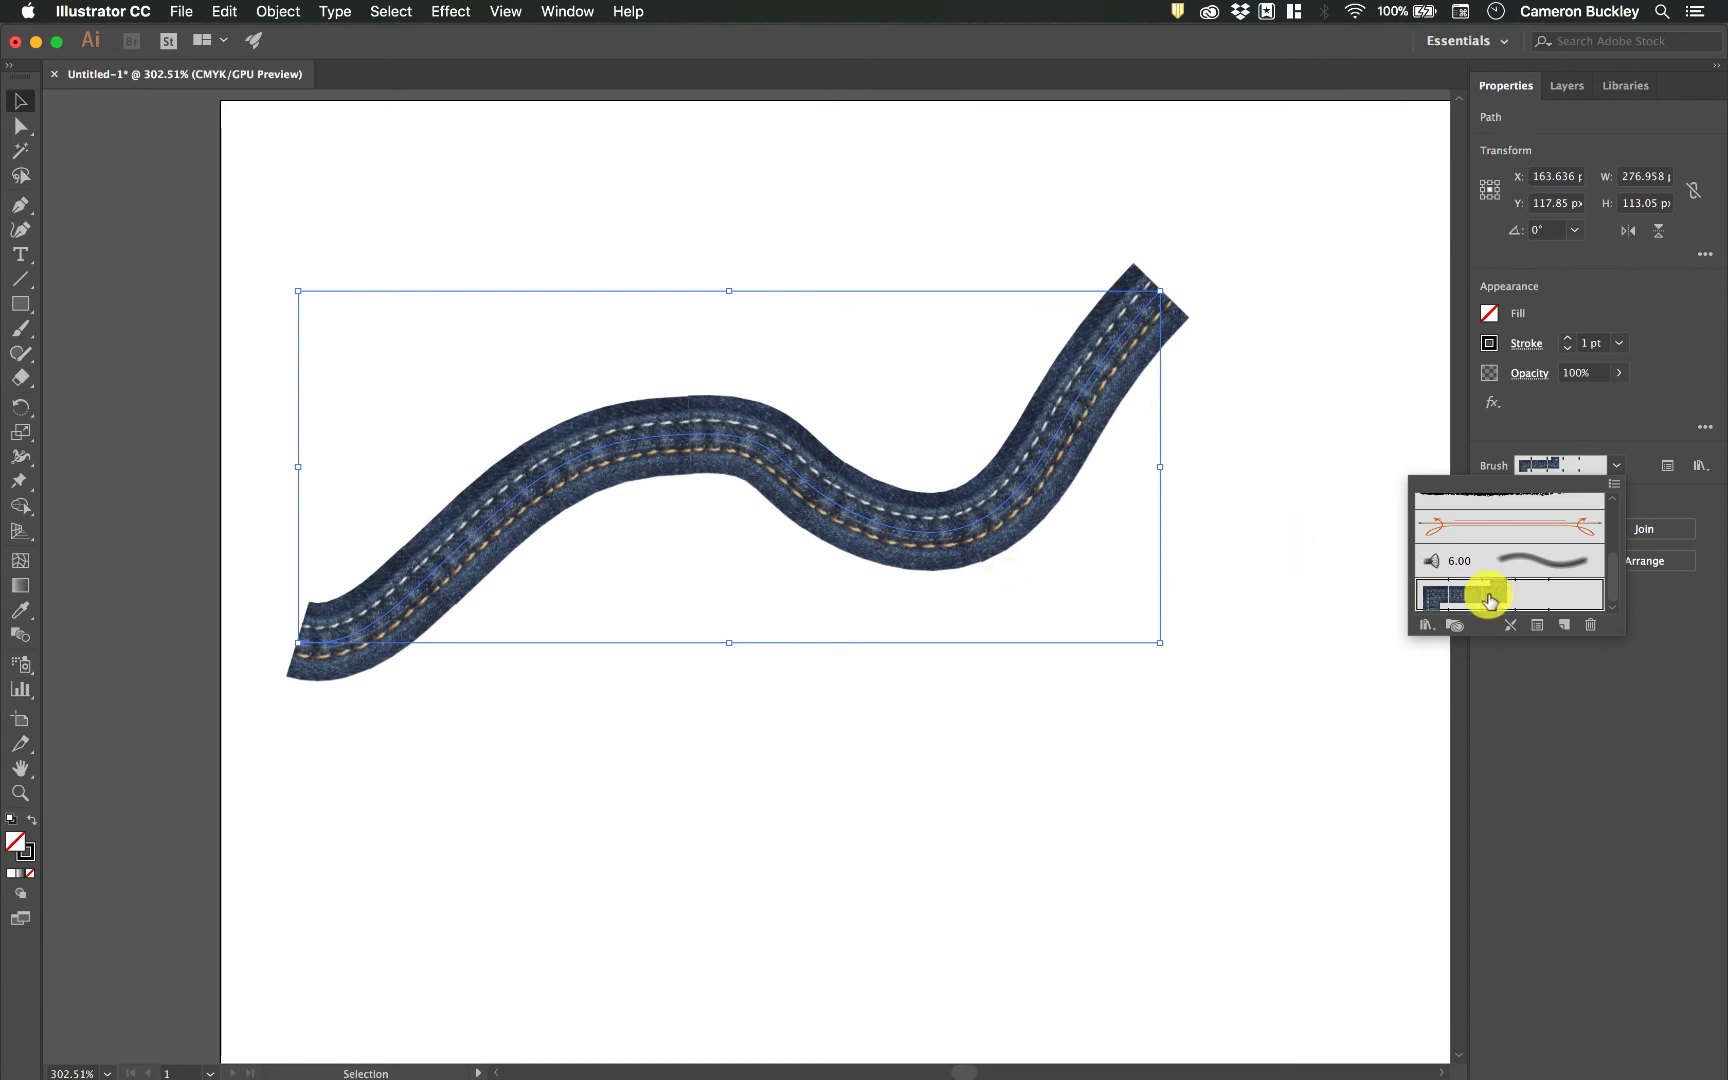
Step: Open the Decorative_Scatter brush library and enlarge it to show all its brushes
{"action": "left_click", "coordinate": [1425, 627]}
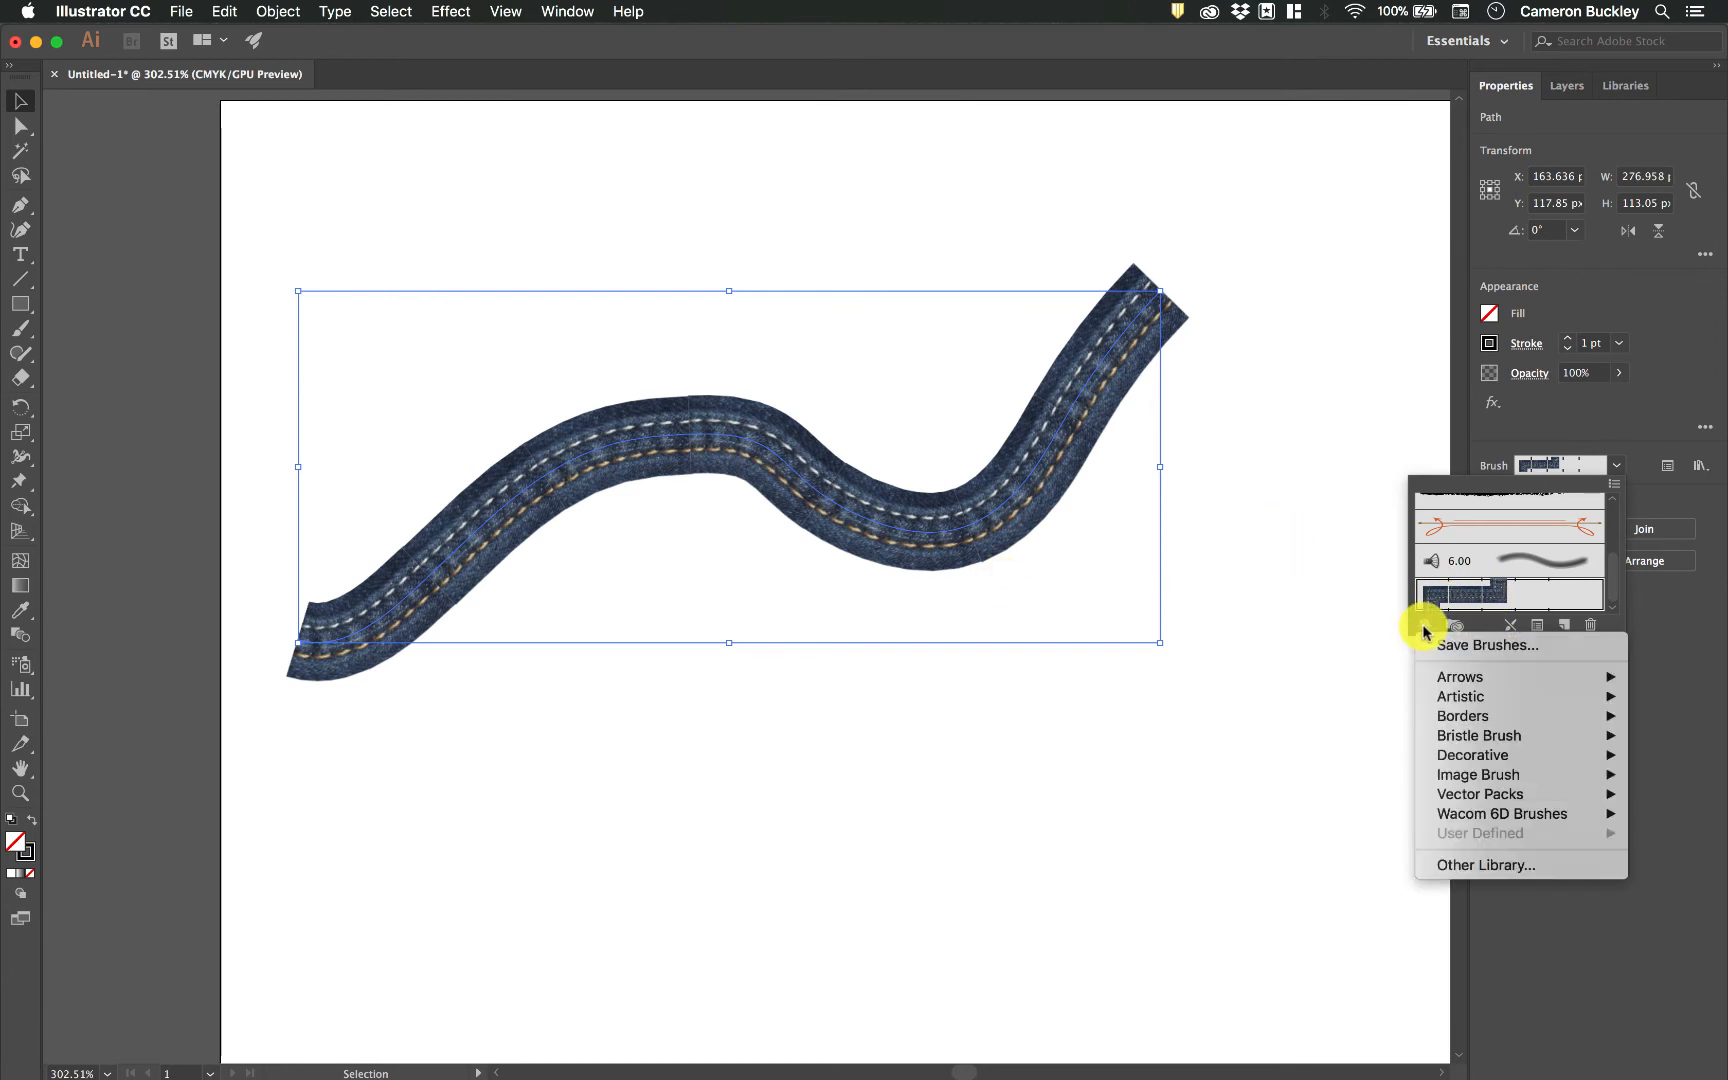
{"action": "mouse_move", "coordinate": [1497, 736]}
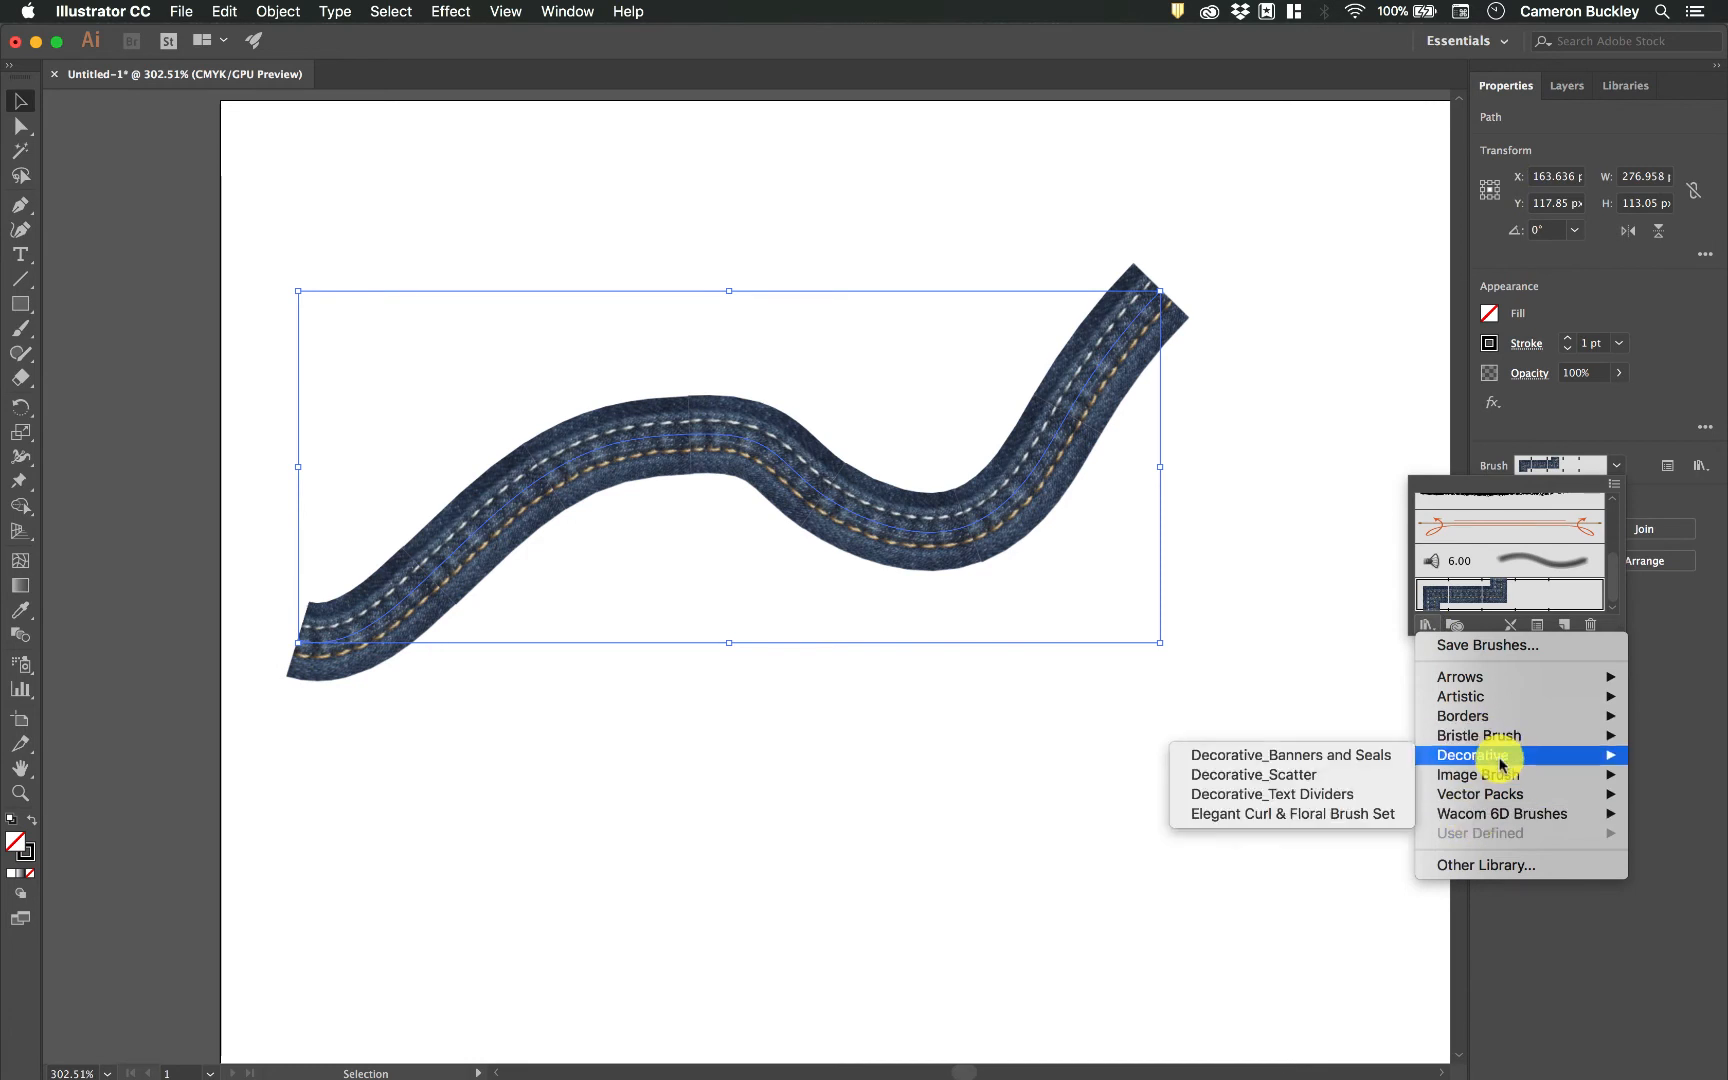
{"action": "left_click", "coordinate": [1267, 783]}
{"action": "left_click", "coordinate": [979, 651]}
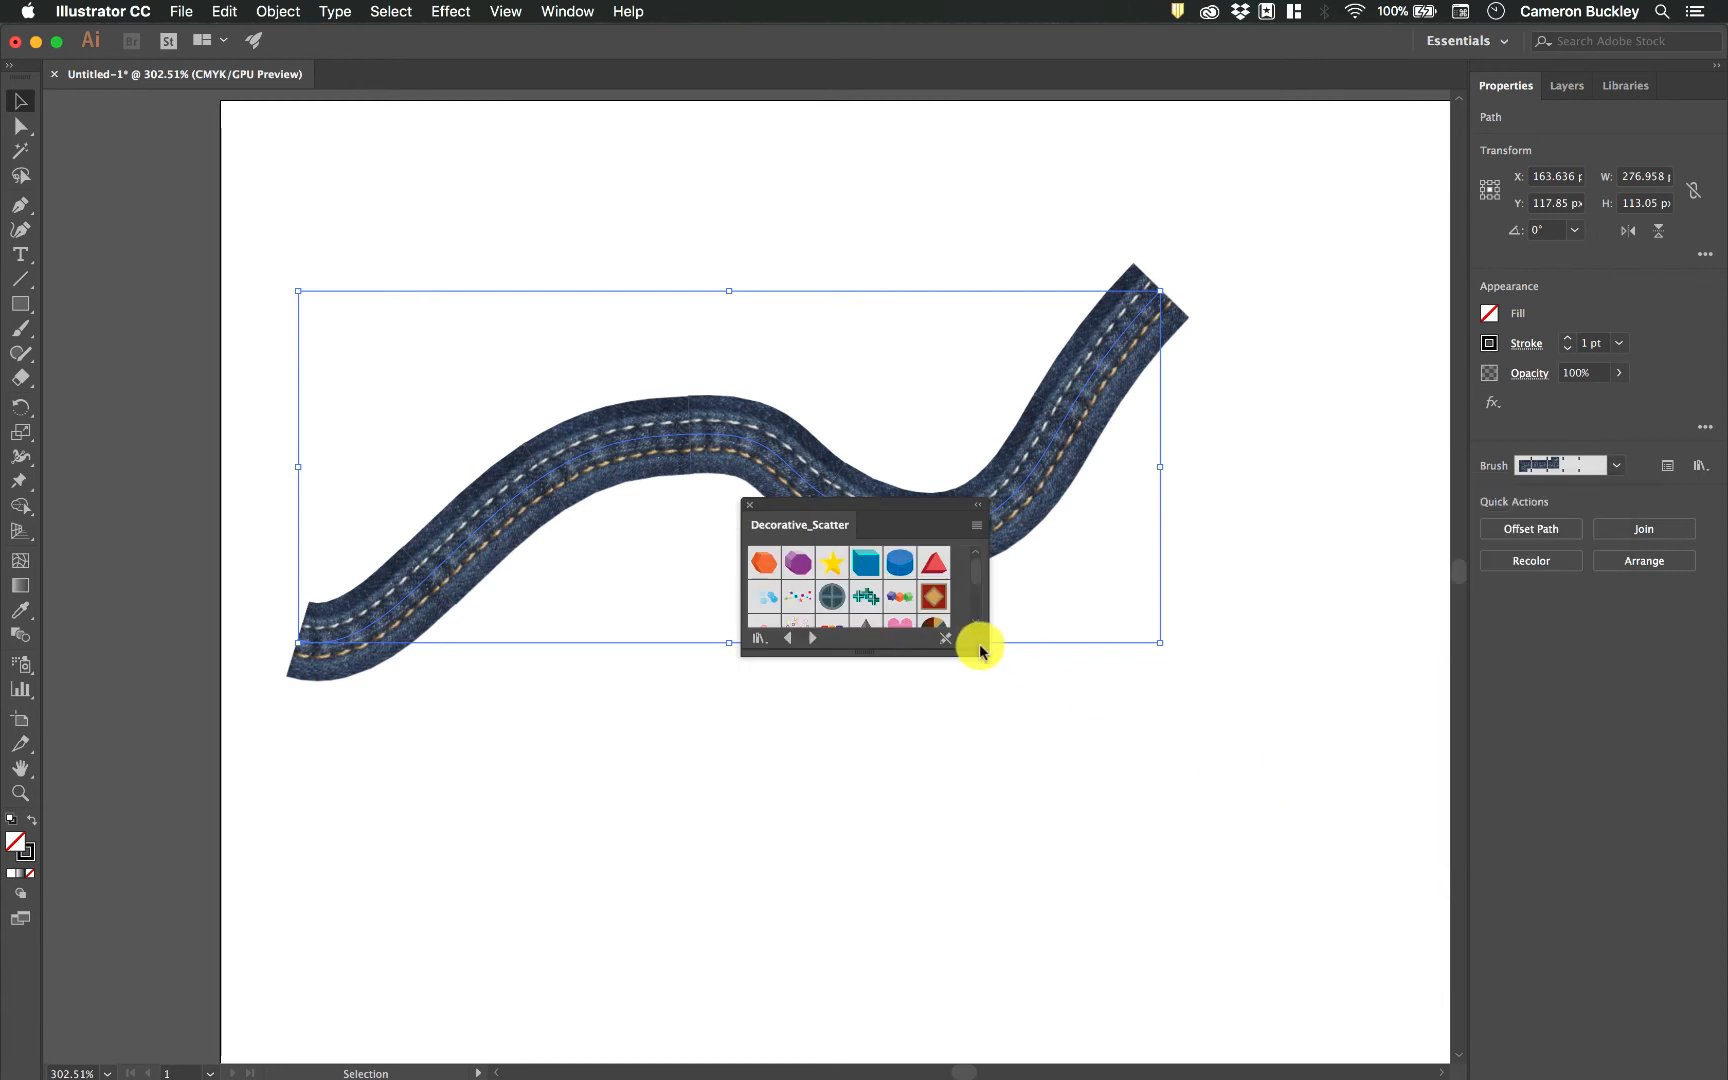
{"action": "left_click_drag", "start_coordinate": [983, 656], "coordinate": [1147, 860]}
Step: Try scatter brushes such as Star 2, Prism, Hearts and the orange 3D Geometric on the stroke and close the library
{"action": "left_click", "coordinate": [870, 632]}
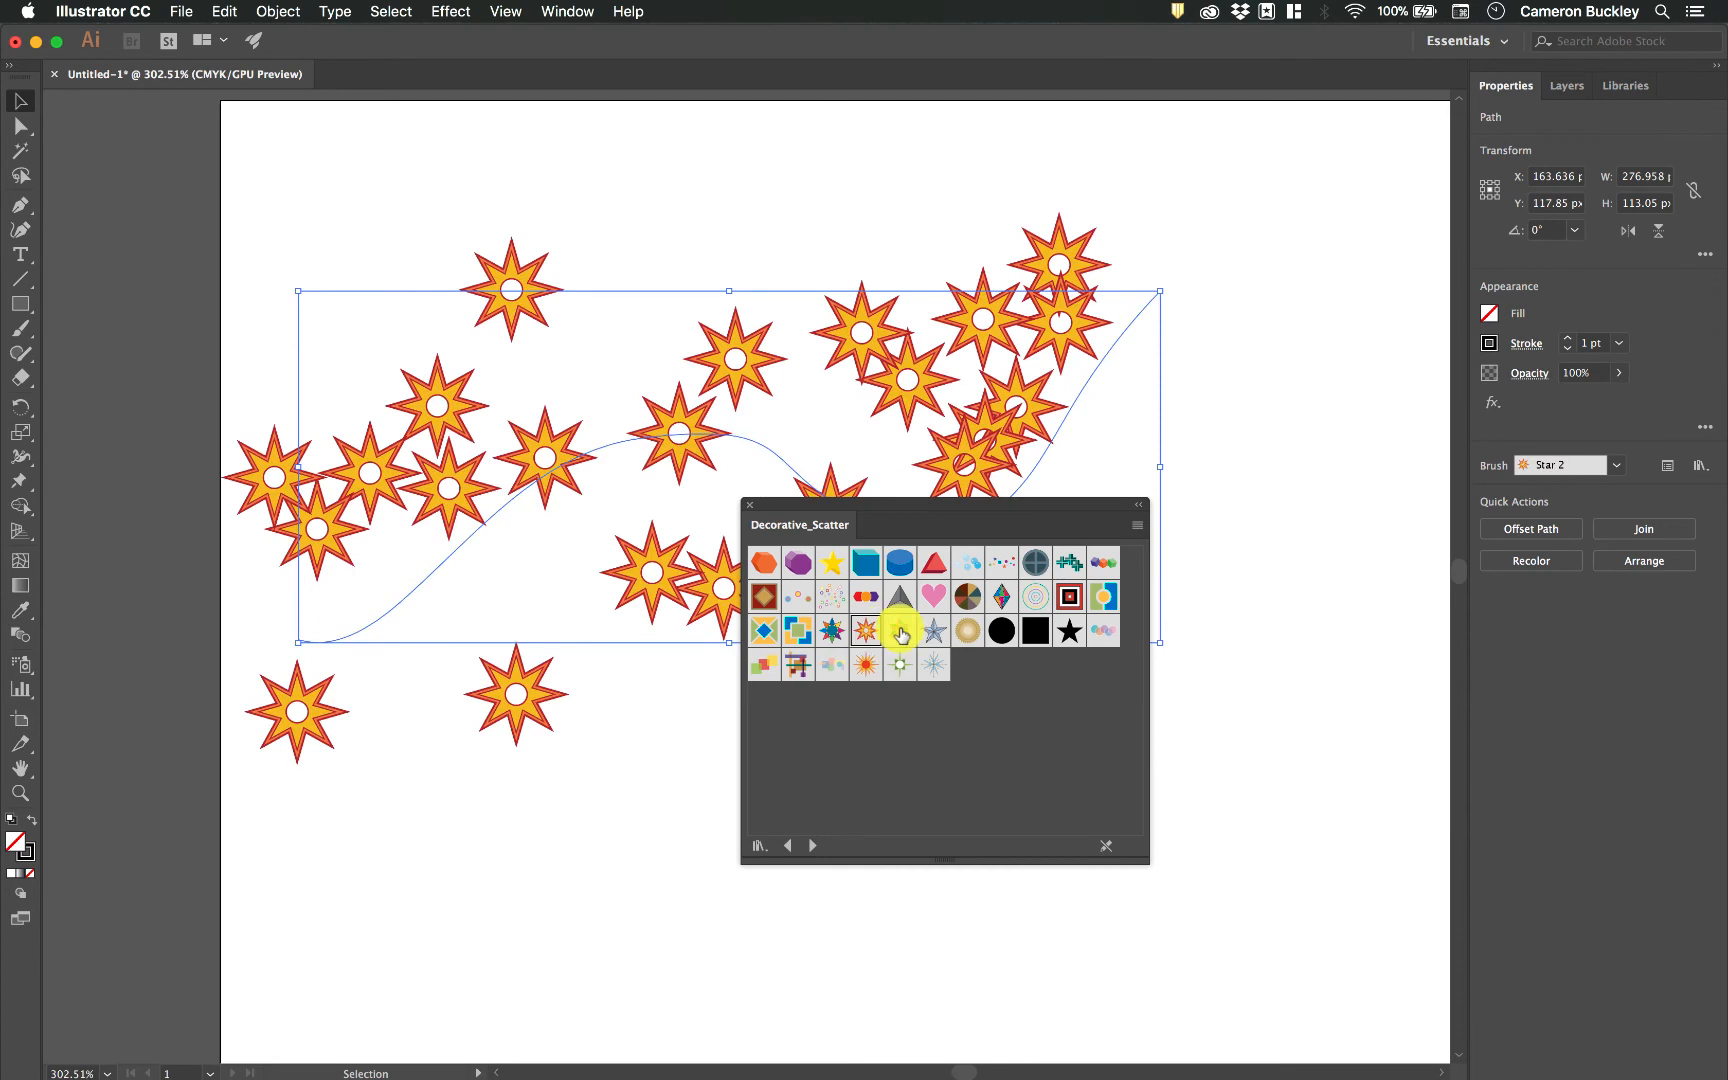
{"action": "left_click", "coordinate": [966, 630]}
{"action": "left_click", "coordinate": [1001, 630]}
{"action": "left_click", "coordinate": [1003, 598]}
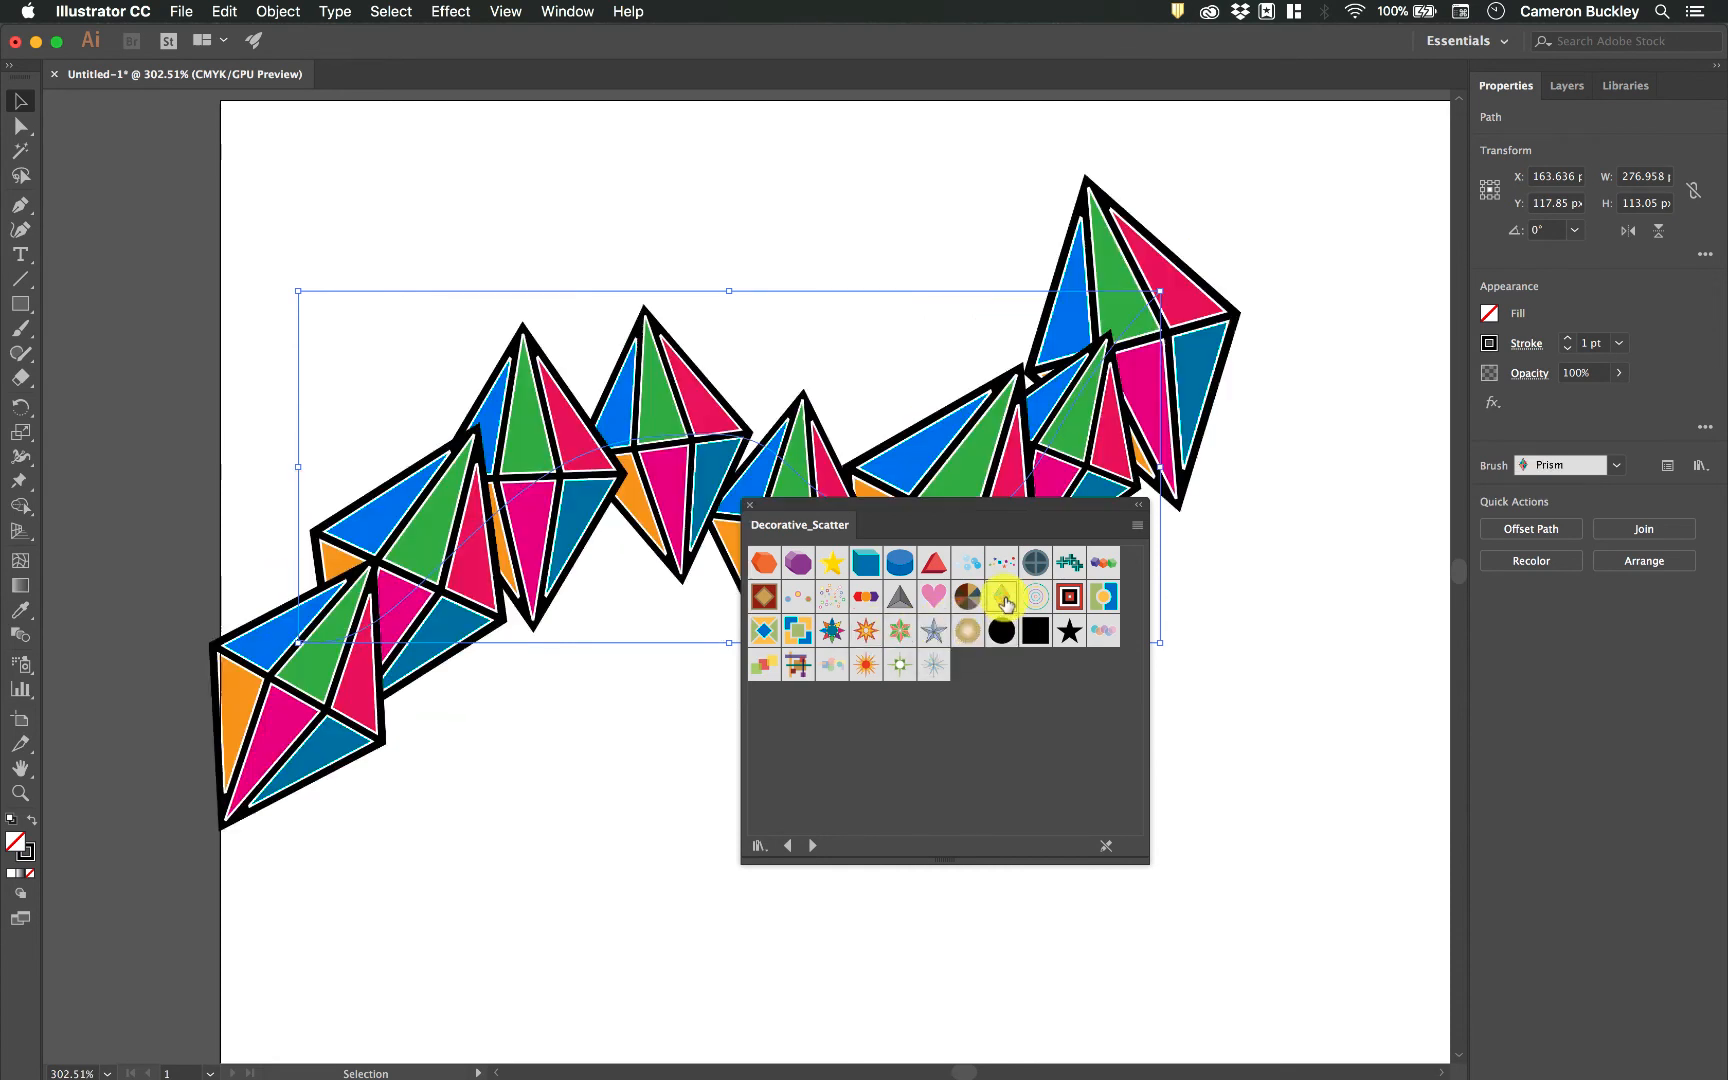
{"action": "left_click", "coordinate": [966, 597]}
{"action": "left_click", "coordinate": [933, 597]}
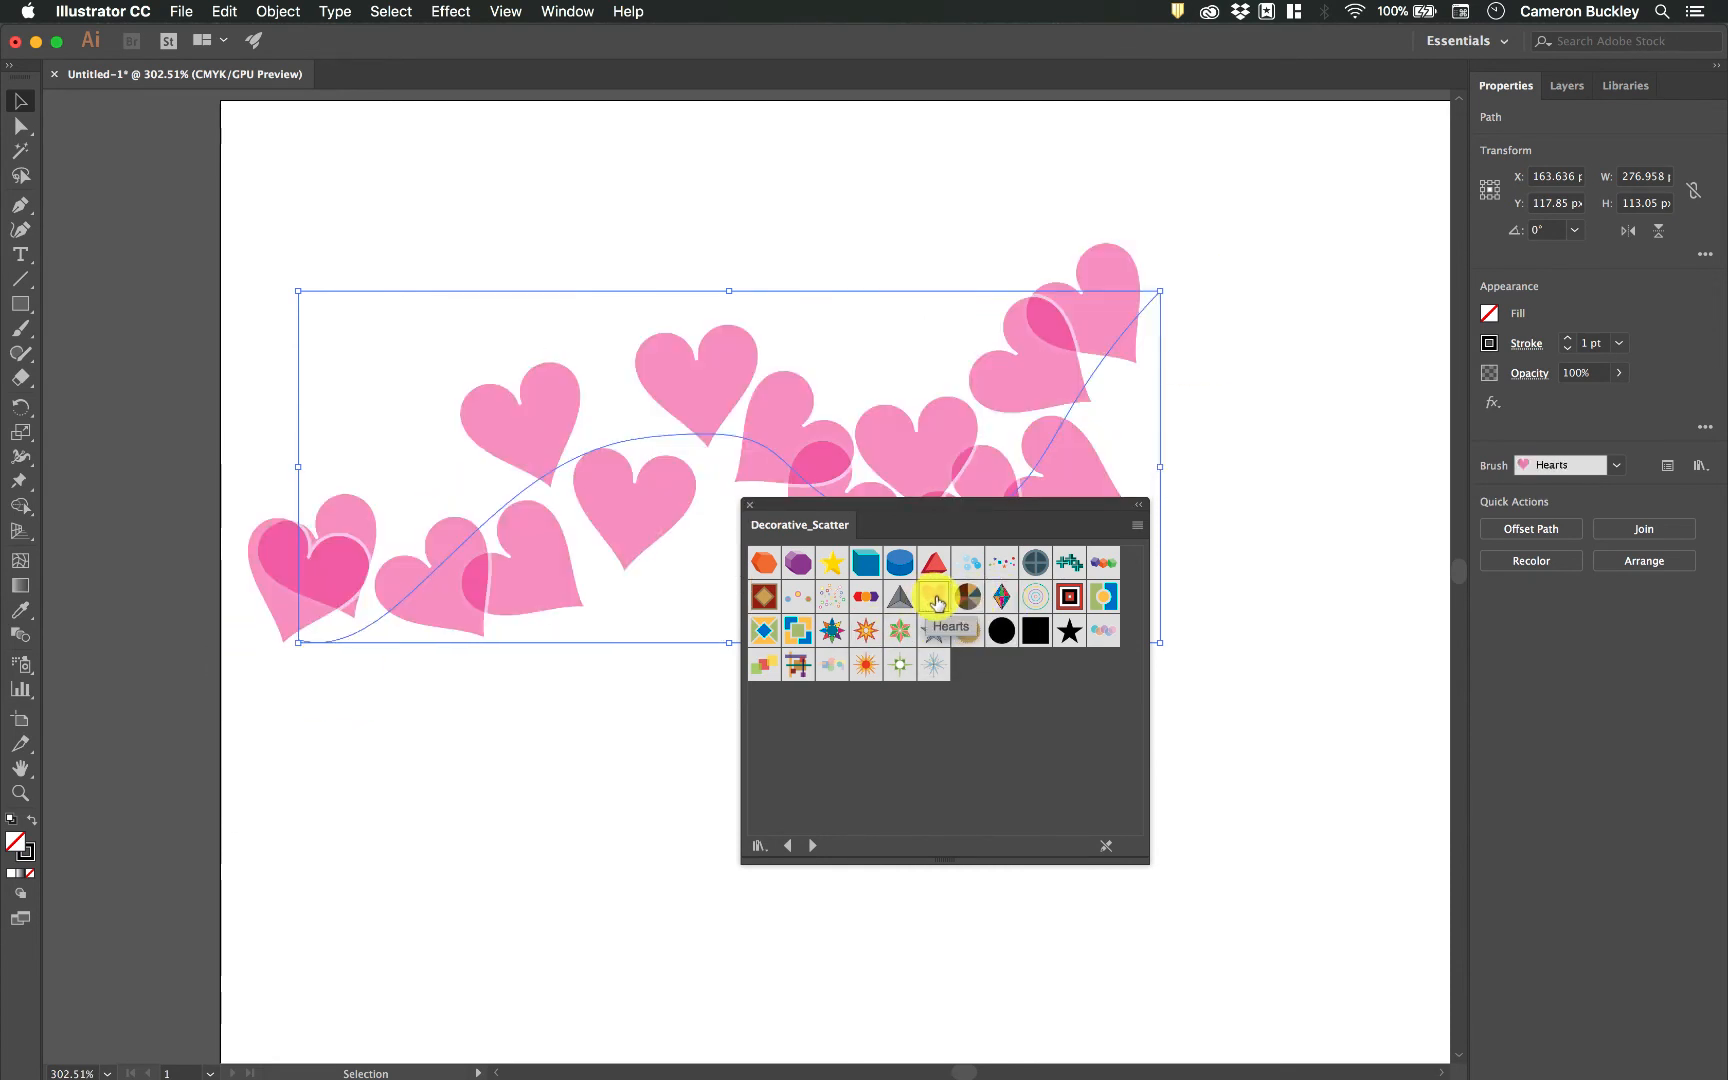
{"action": "left_click", "coordinate": [764, 562]}
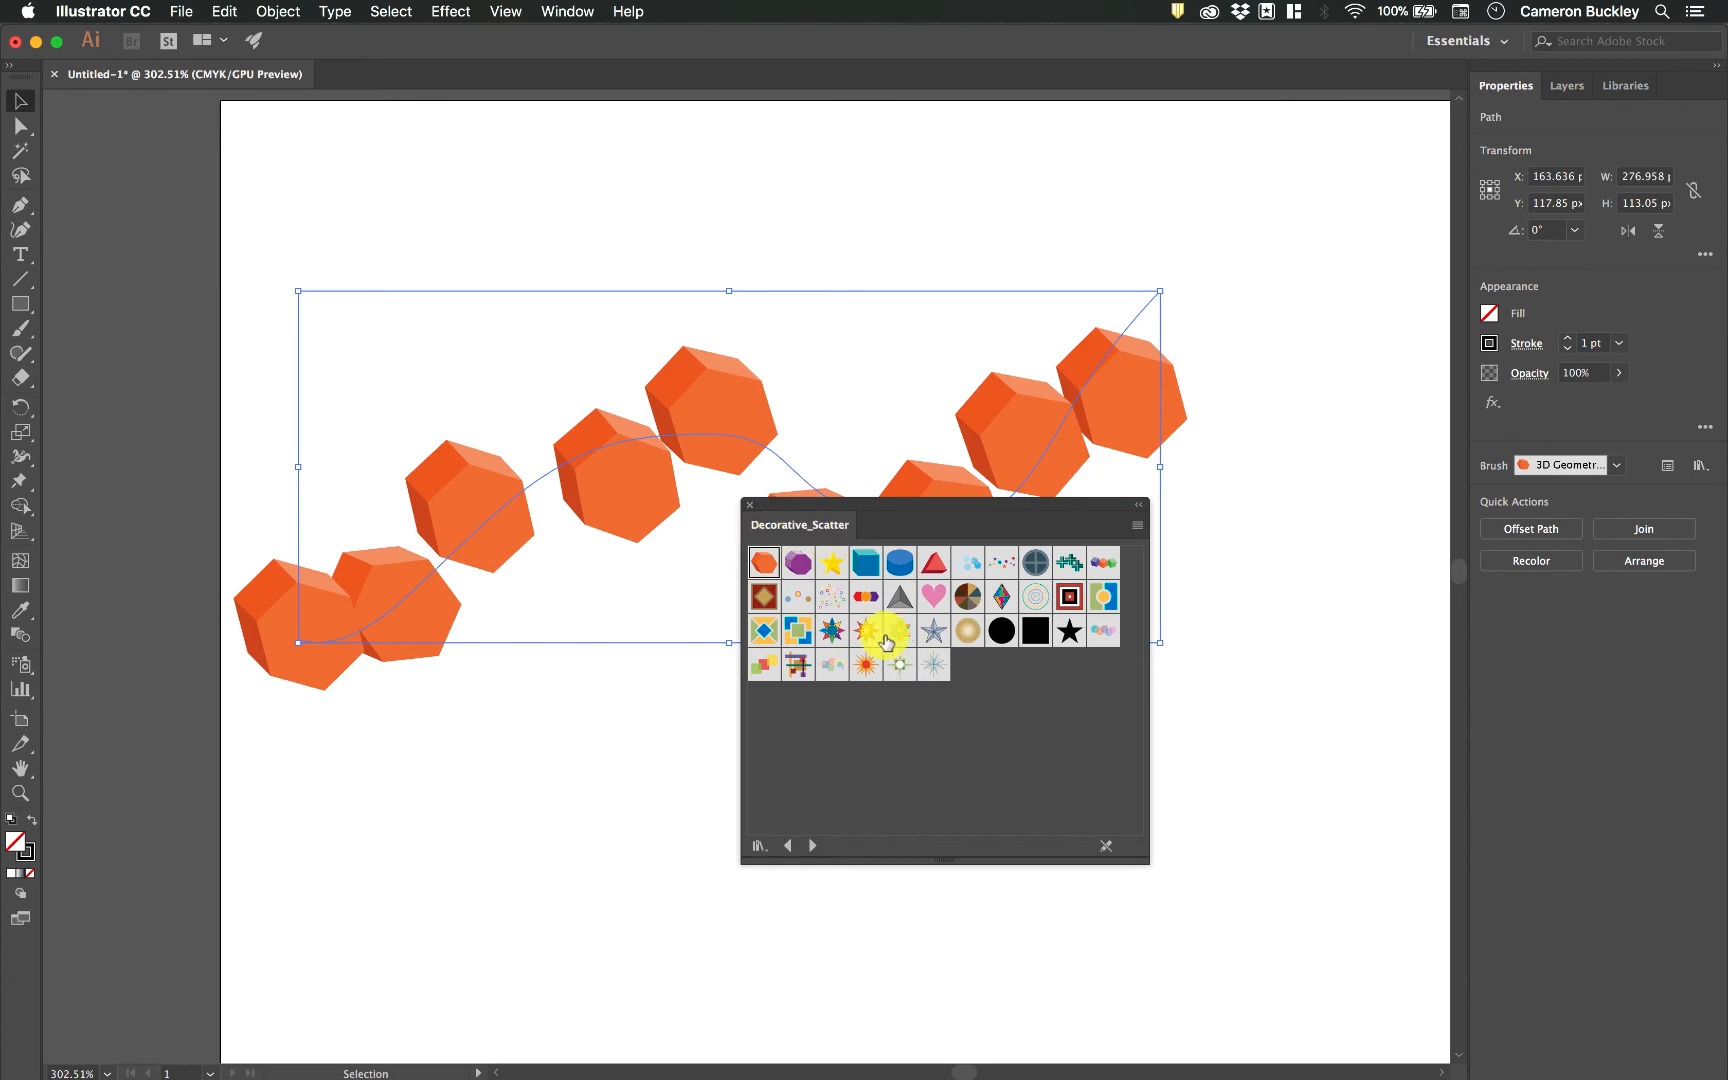
{"action": "left_click", "coordinate": [750, 505]}
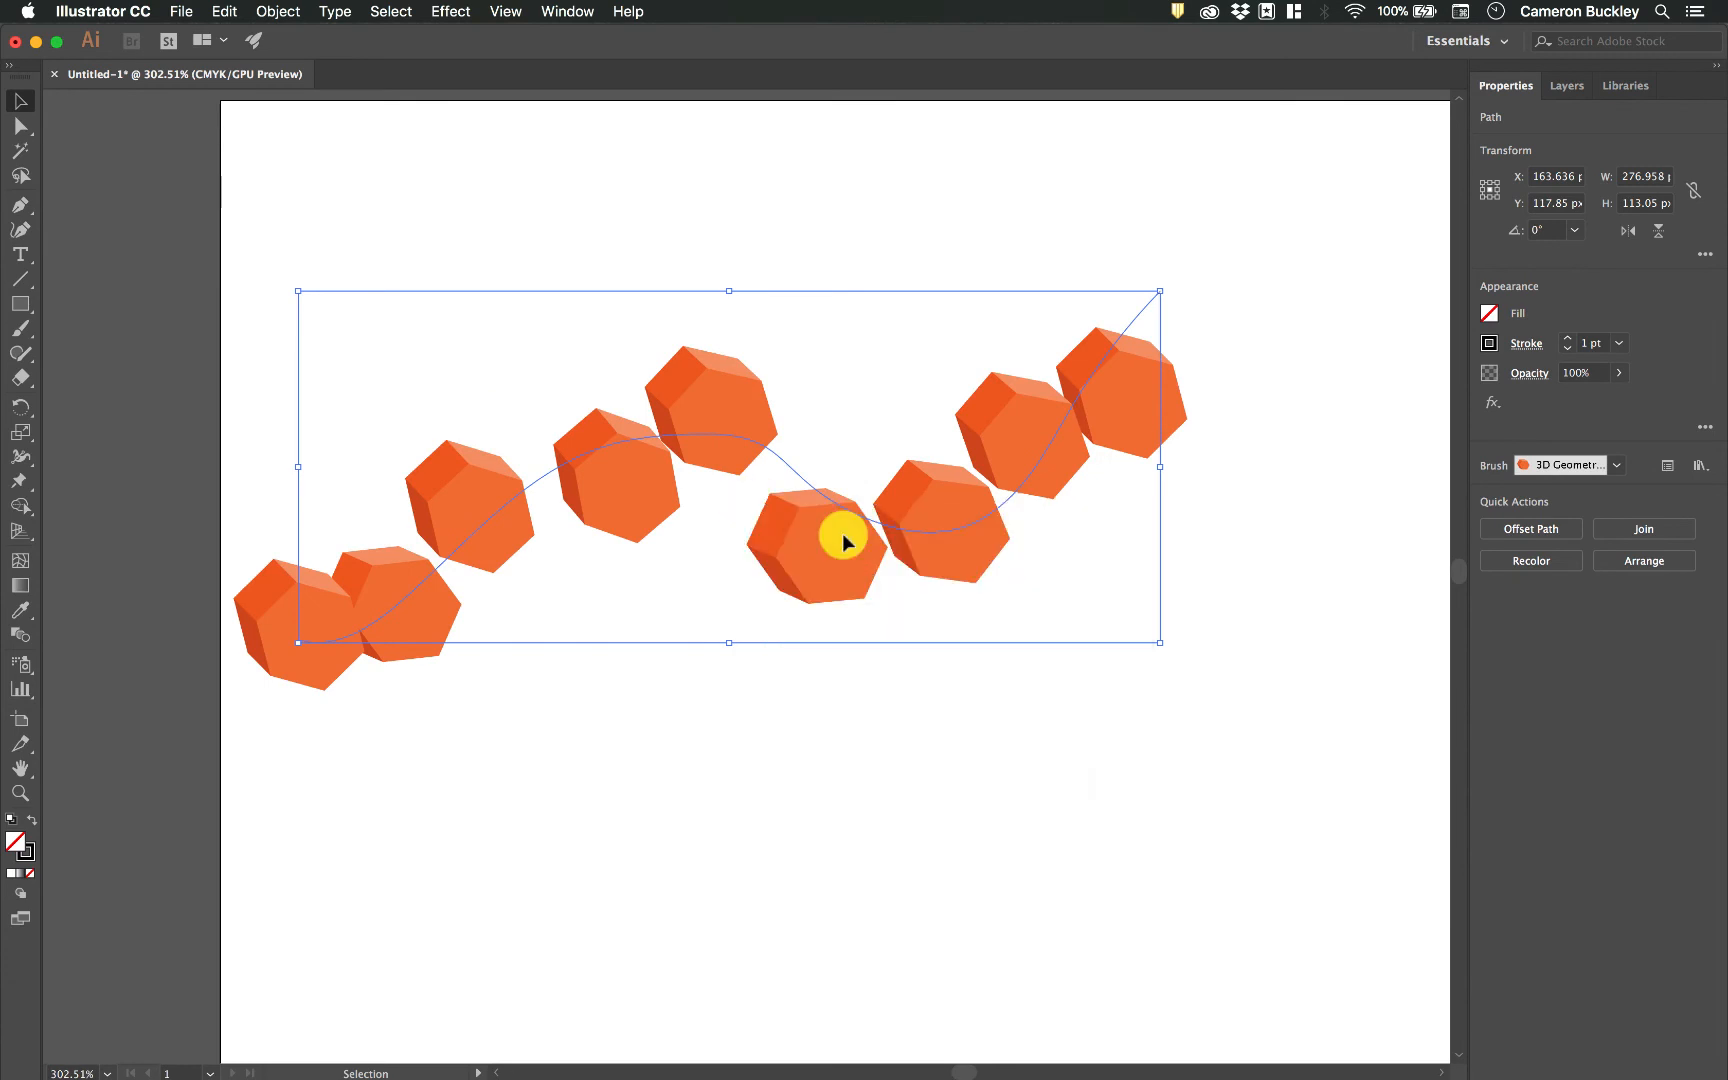
Step: Reapply the 5 pt. Round brush to the wavy stroke
{"action": "left_click", "coordinate": [1579, 455]}
{"action": "scroll", "coordinate": [1535, 571], "scroll_direction": "up", "scroll_amount": 2}
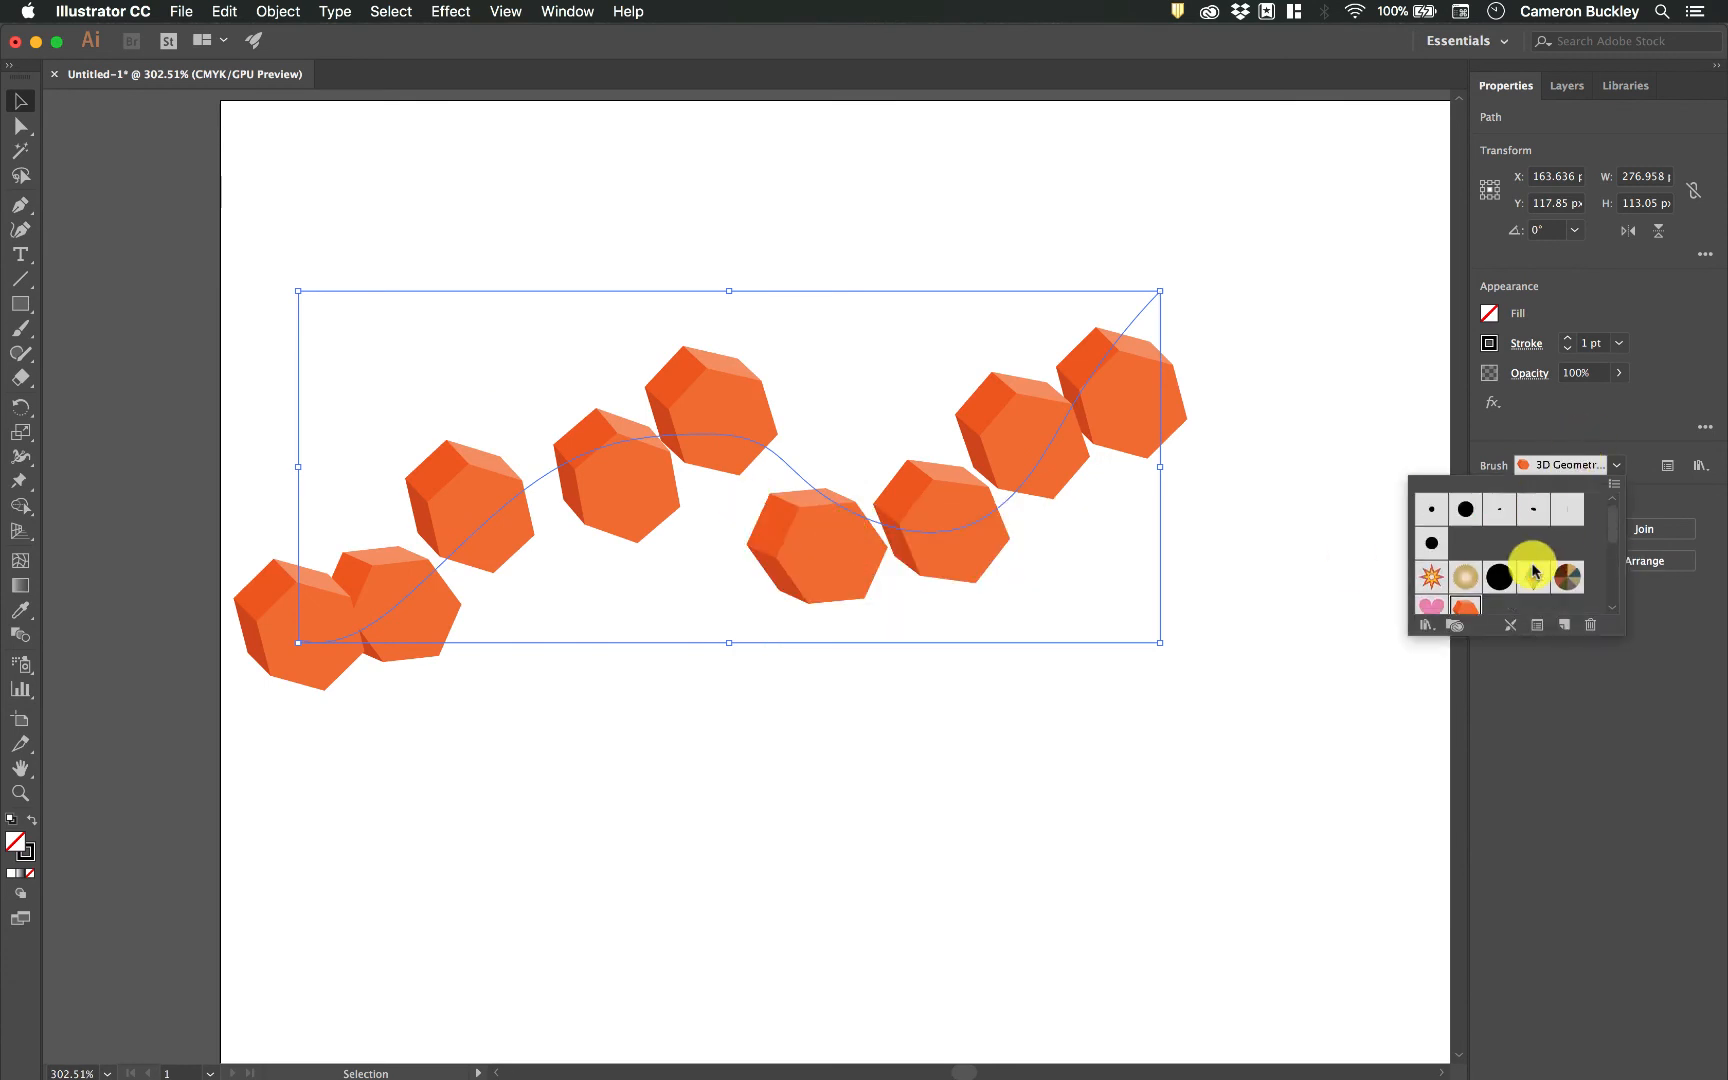
{"action": "left_click", "coordinate": [1462, 517]}
{"action": "left_click", "coordinate": [1430, 508]}
Step: Open the Arrows_Special brush library and apply the Arrow 2.02 brush to the wavy stroke
{"action": "left_click", "coordinate": [1622, 472]}
{"action": "left_click", "coordinate": [1622, 472]}
{"action": "scroll", "coordinate": [1543, 544], "scroll_direction": "down", "scroll_amount": 3}
{"action": "scroll", "coordinate": [1548, 530], "scroll_direction": "up", "scroll_amount": 3}
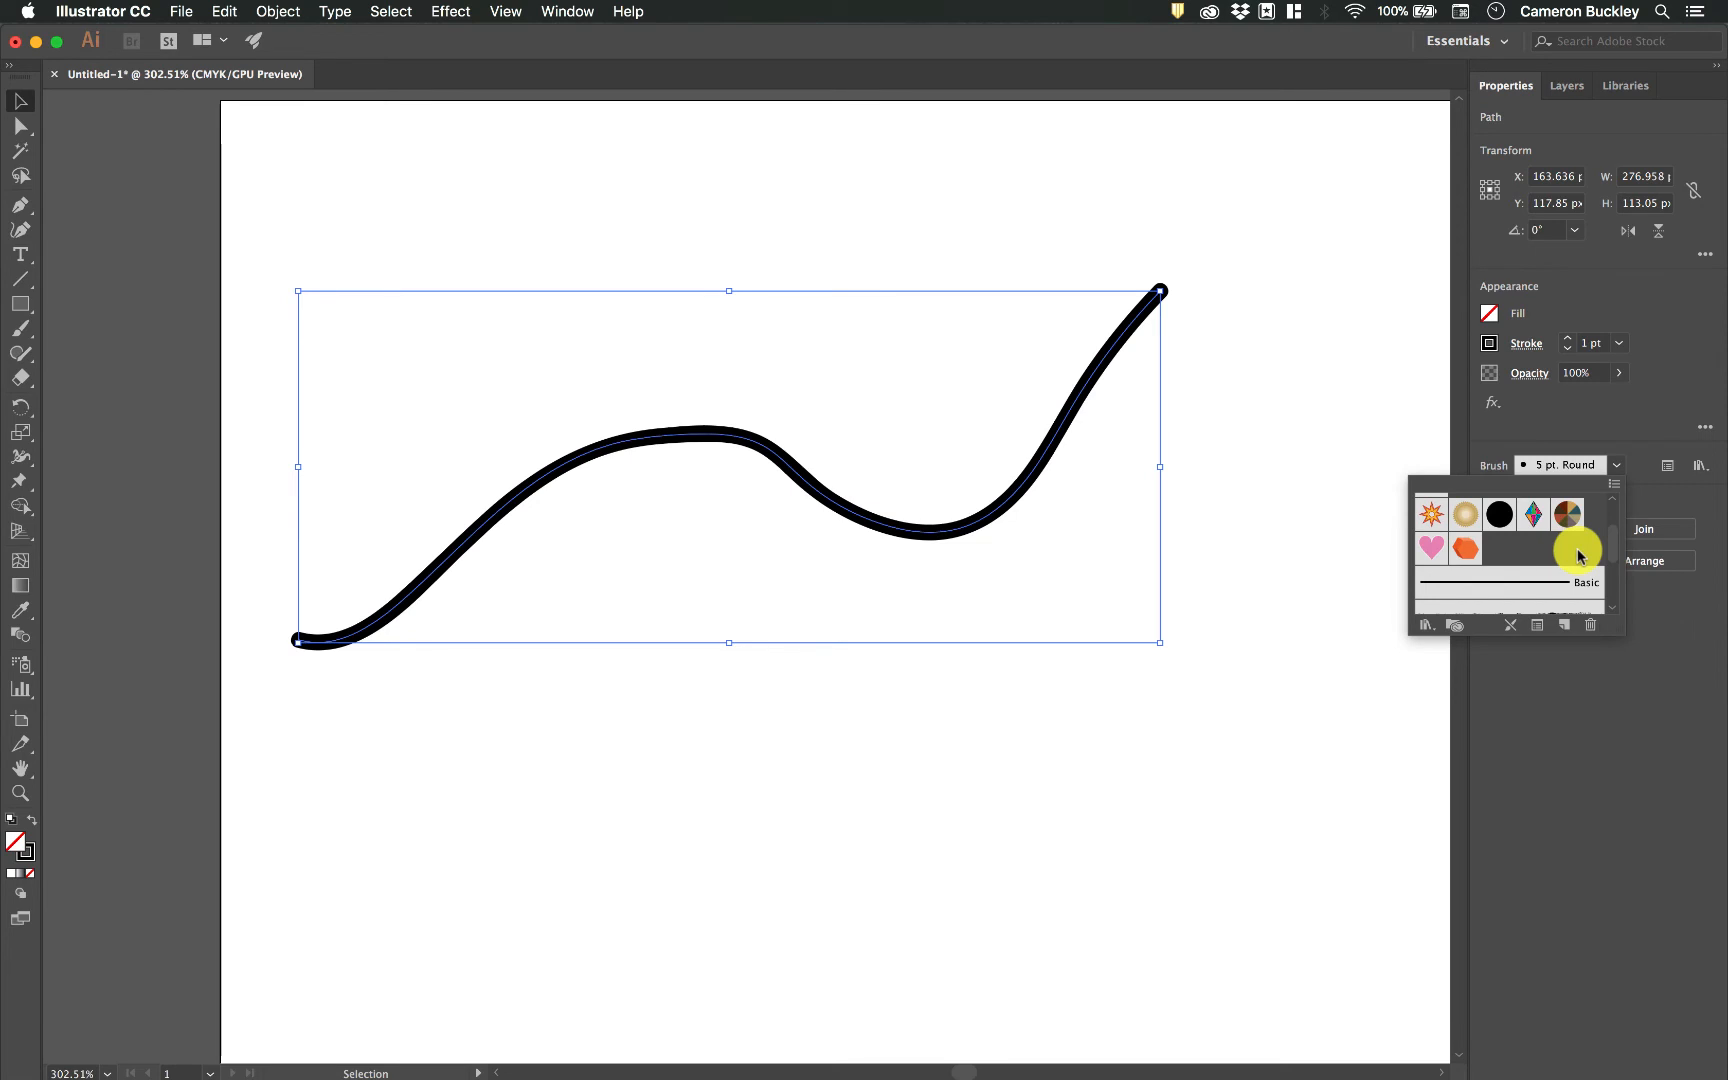
{"action": "scroll", "coordinate": [1578, 556], "scroll_direction": "down", "scroll_amount": 4}
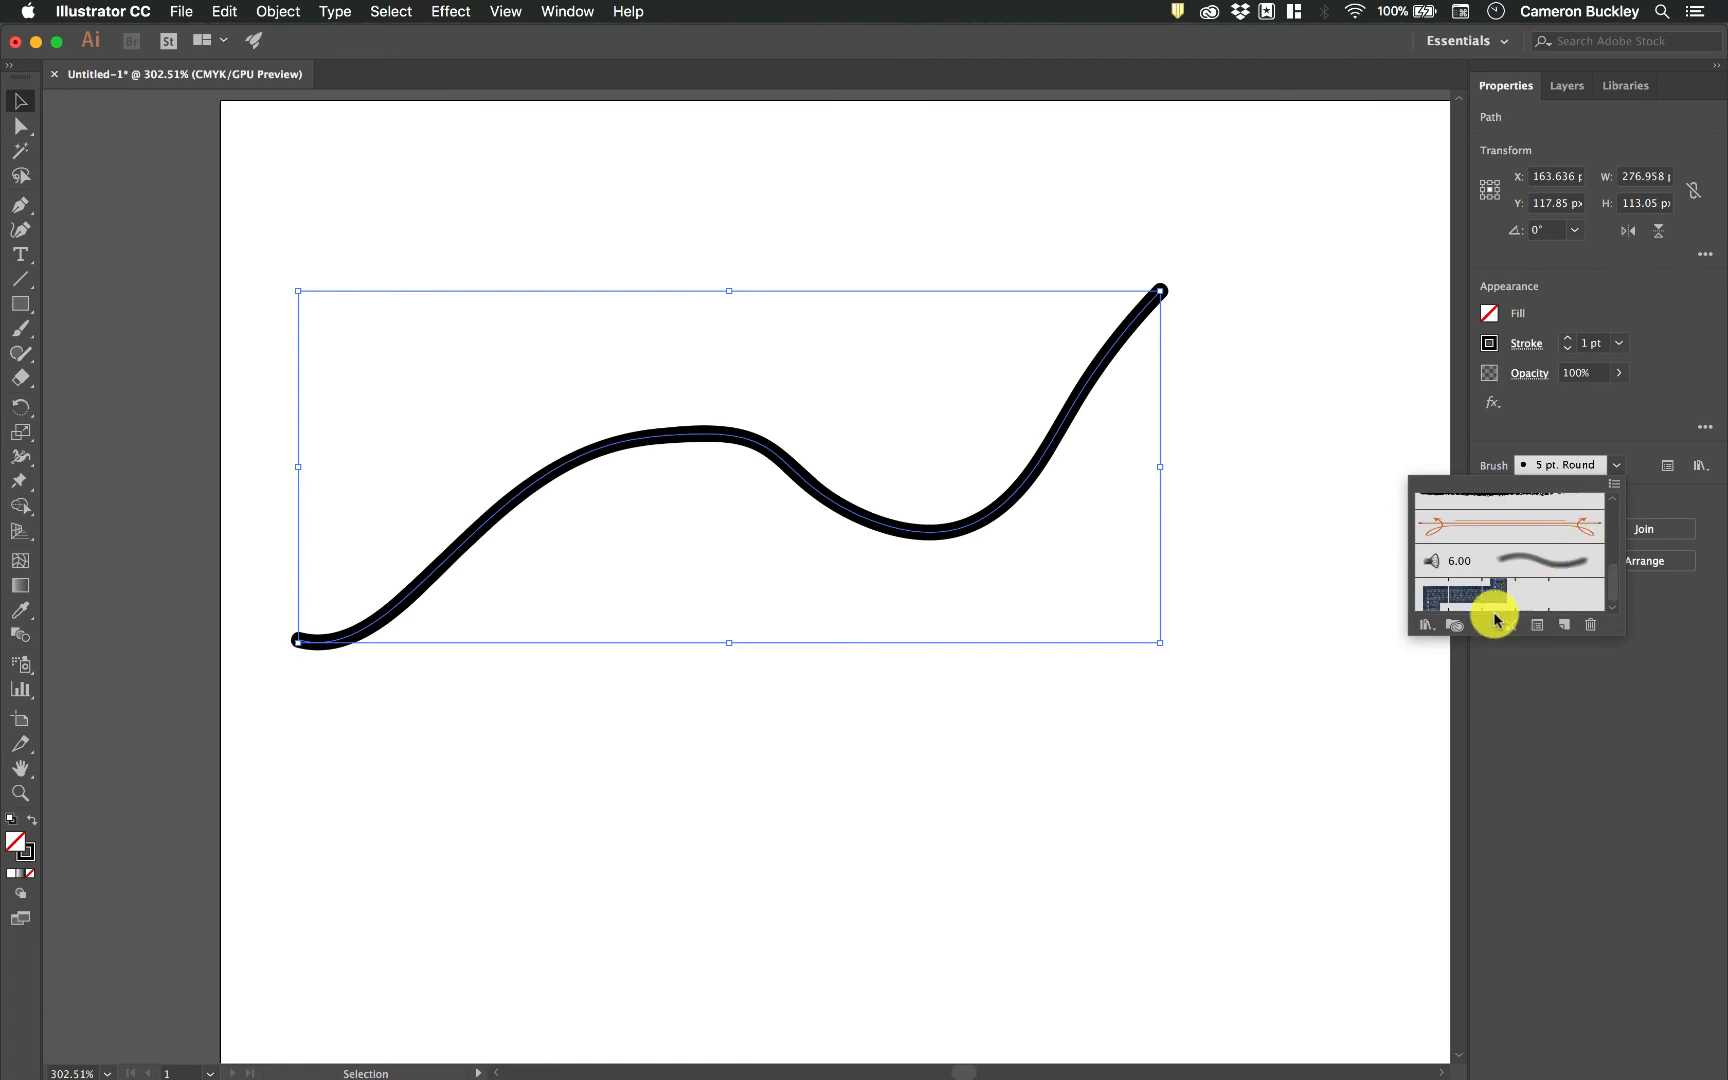
{"action": "left_click", "coordinate": [1436, 632]}
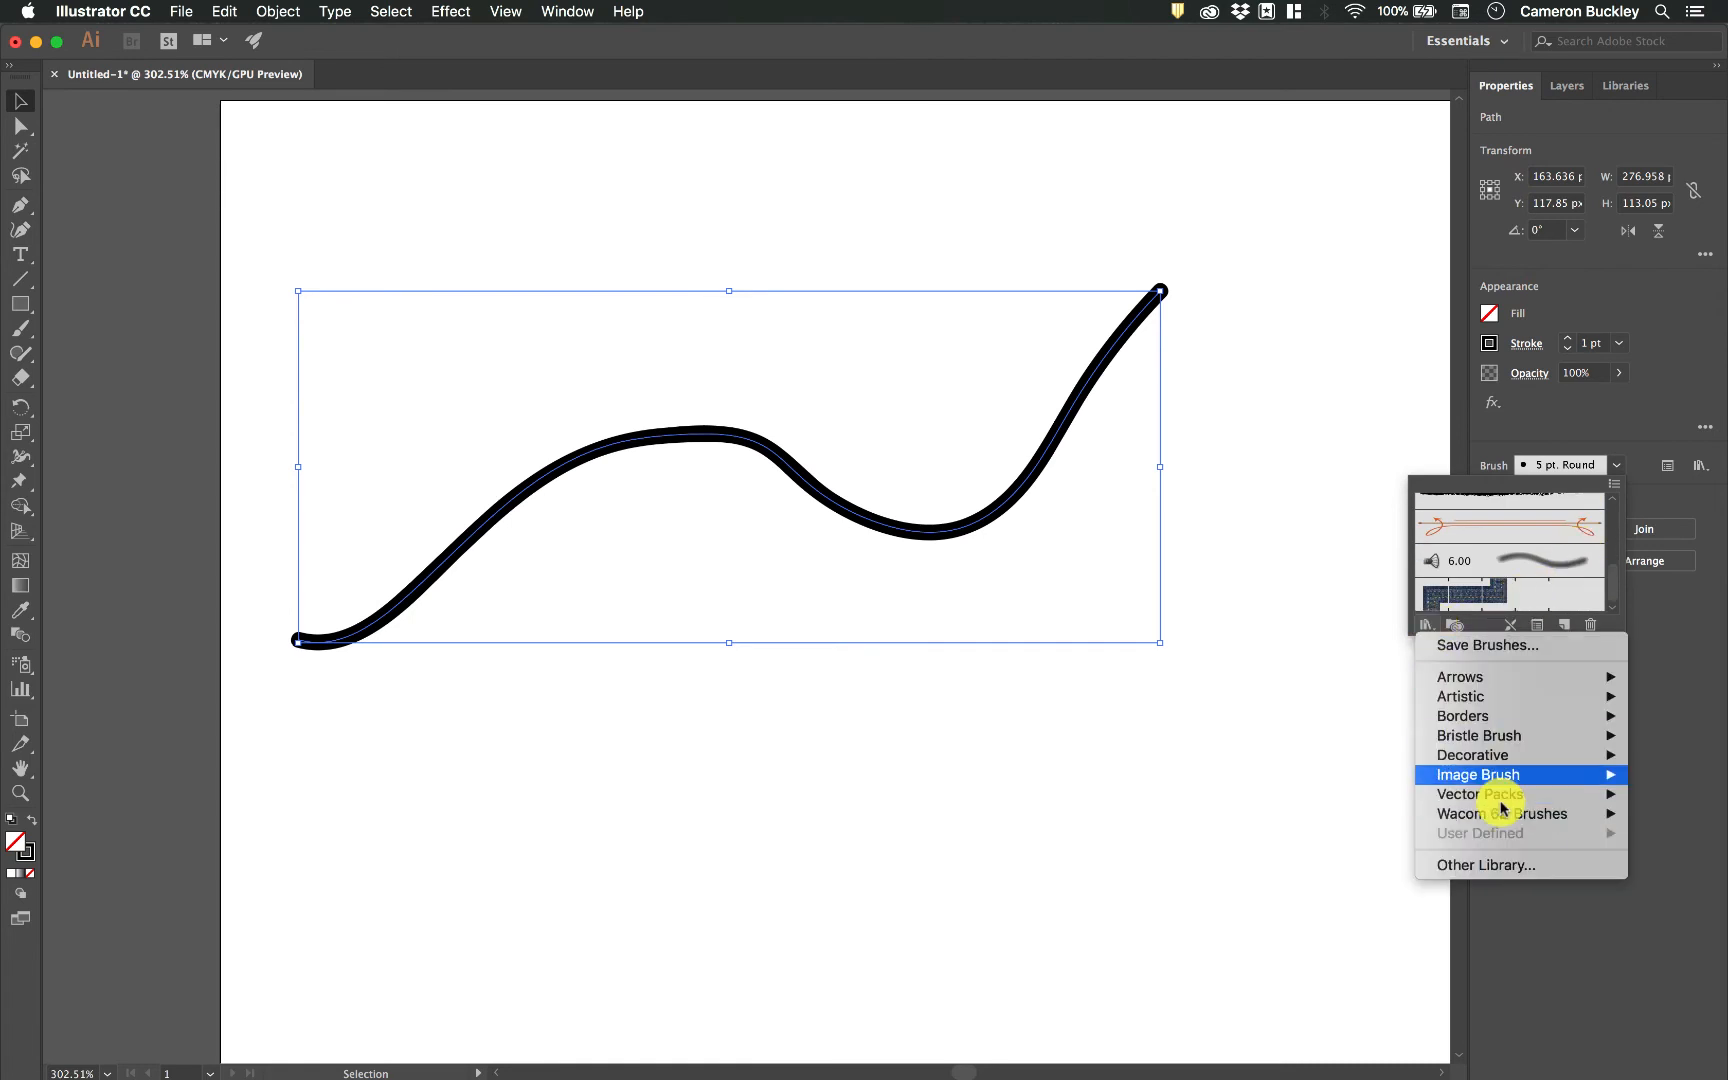
{"action": "mouse_move", "coordinate": [1562, 710]}
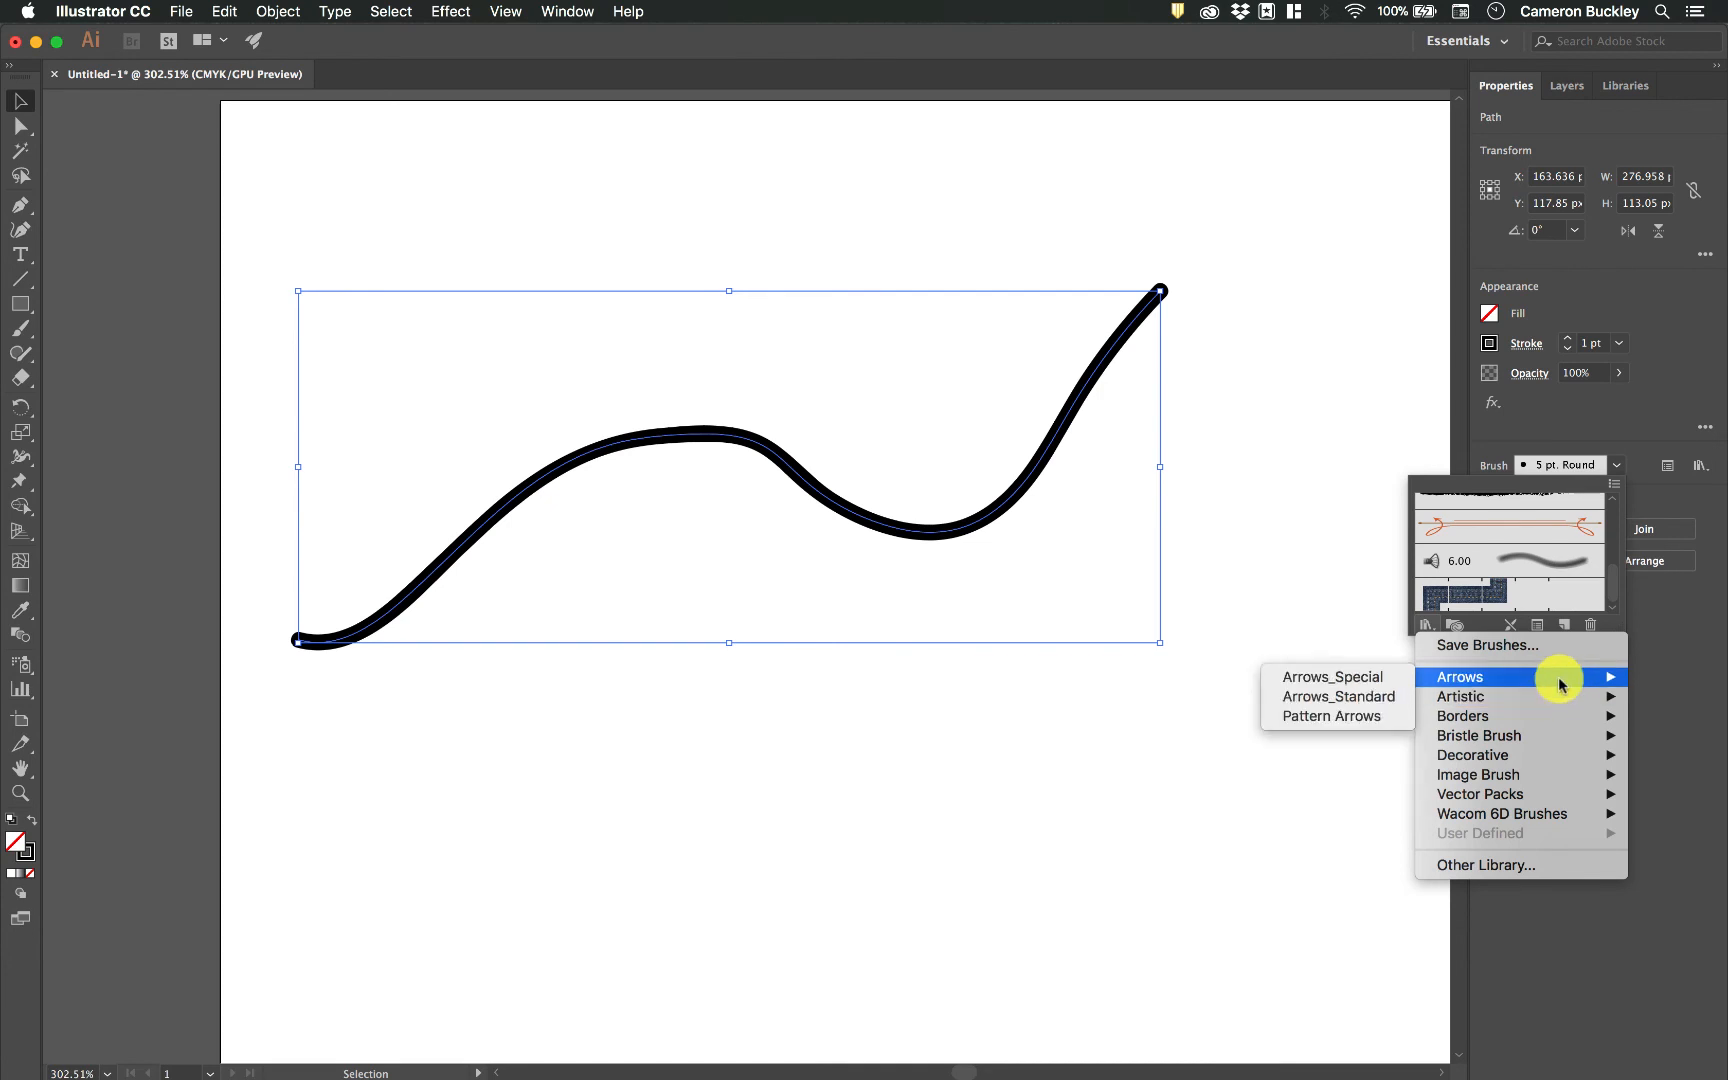
{"action": "left_click", "coordinate": [1375, 680]}
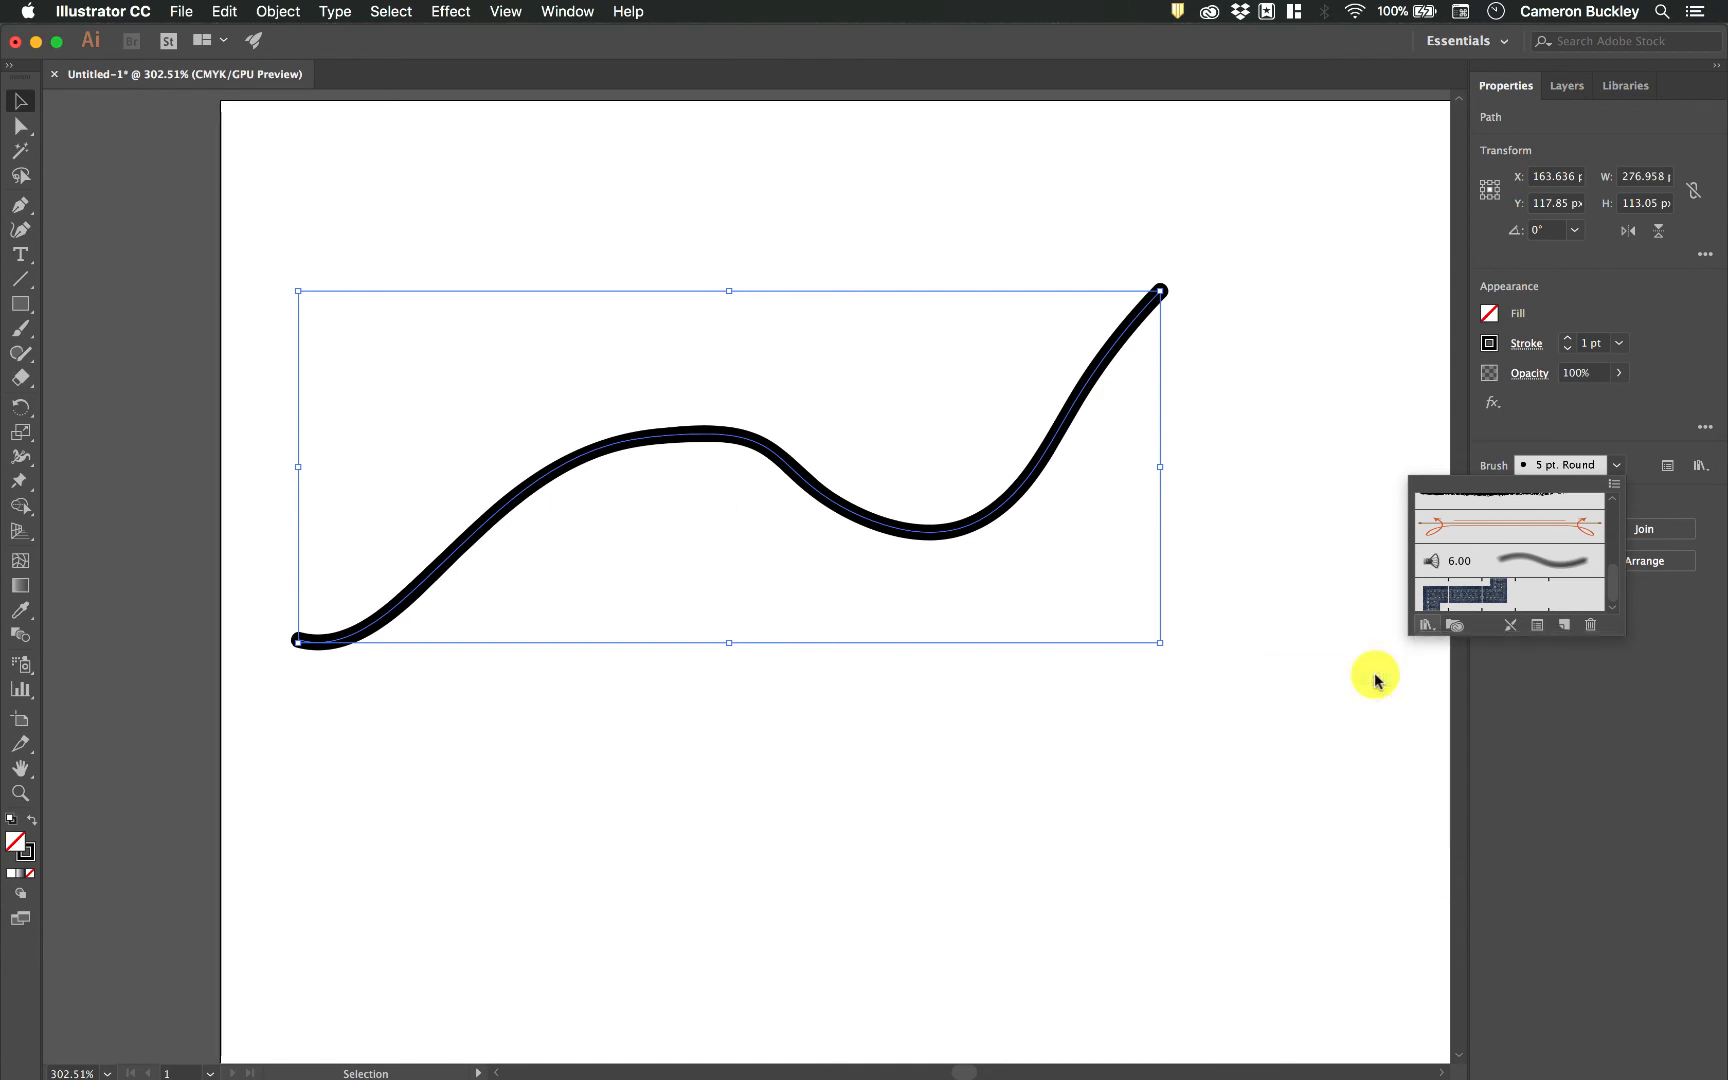
{"action": "left_click", "coordinate": [909, 598]}
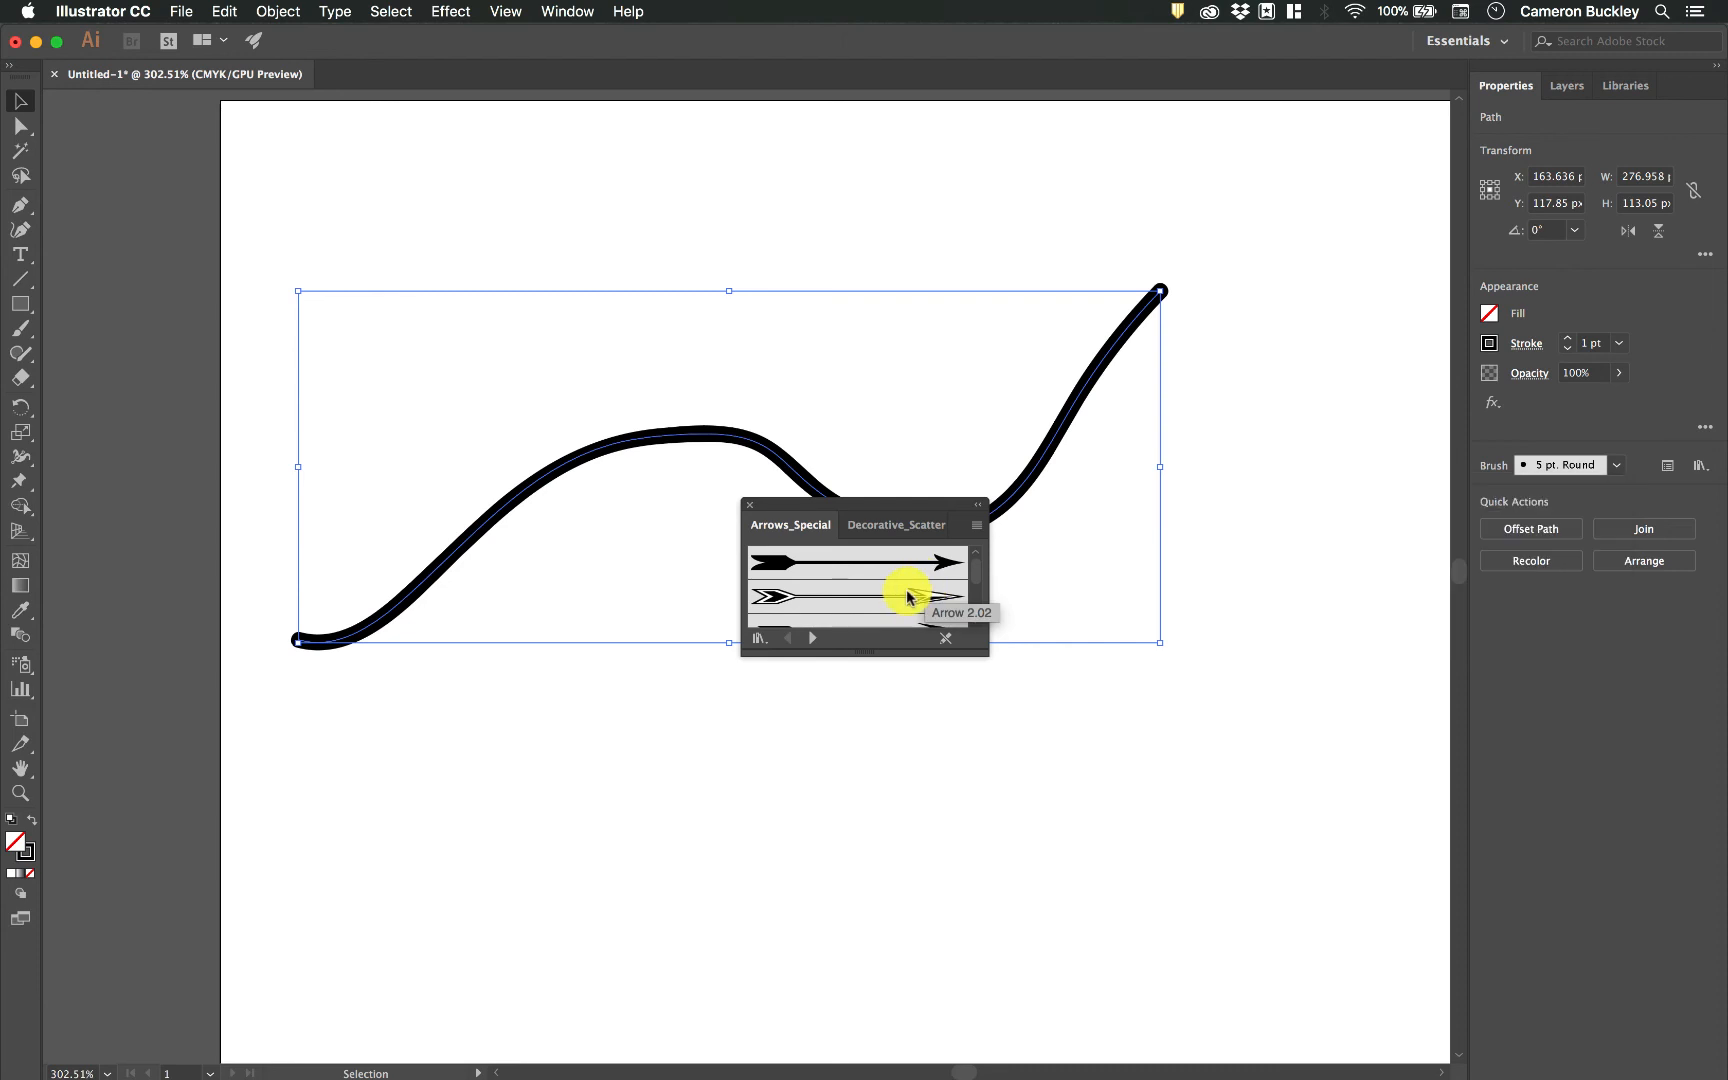
{"action": "left_click", "coordinate": [875, 592]}
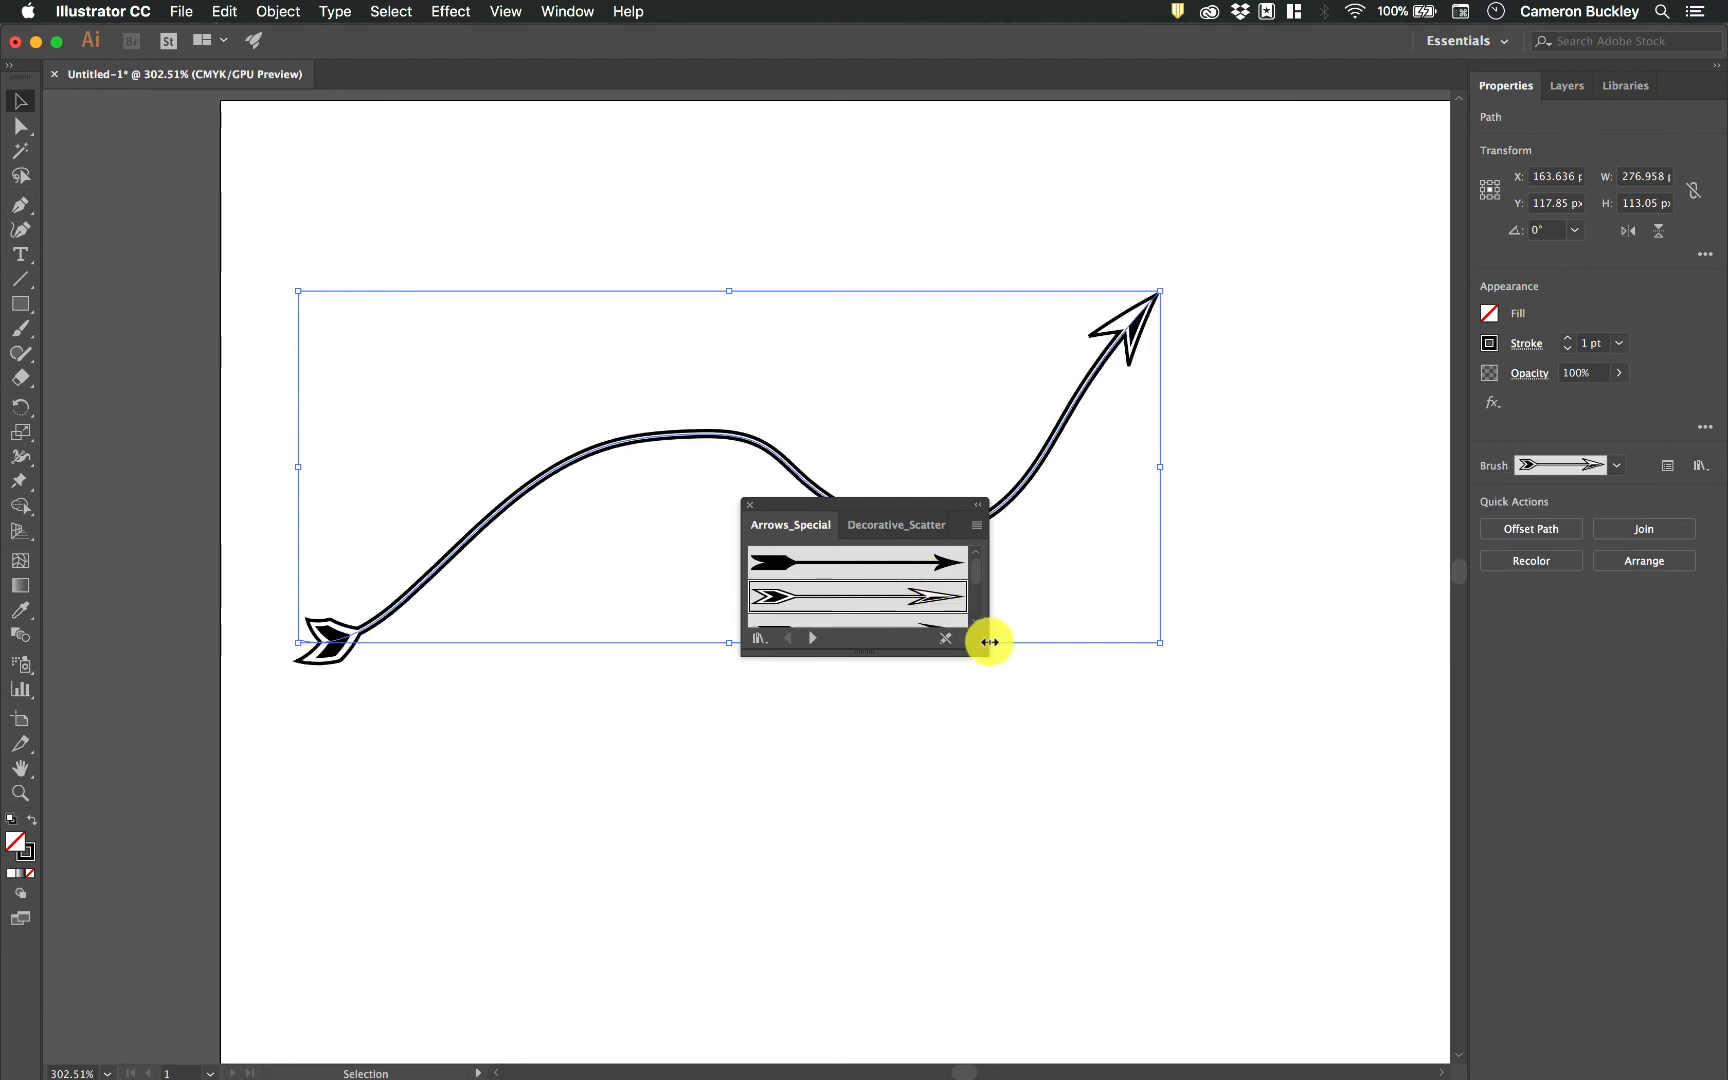
Step: Browse the Arrows_Special and Decorative_Scatter libraries at an enlarged size and close them
{"action": "left_click_drag", "start_coordinate": [983, 648], "coordinate": [1040, 860]}
{"action": "scroll", "coordinate": [960, 694], "scroll_direction": "down", "scroll_amount": 10}
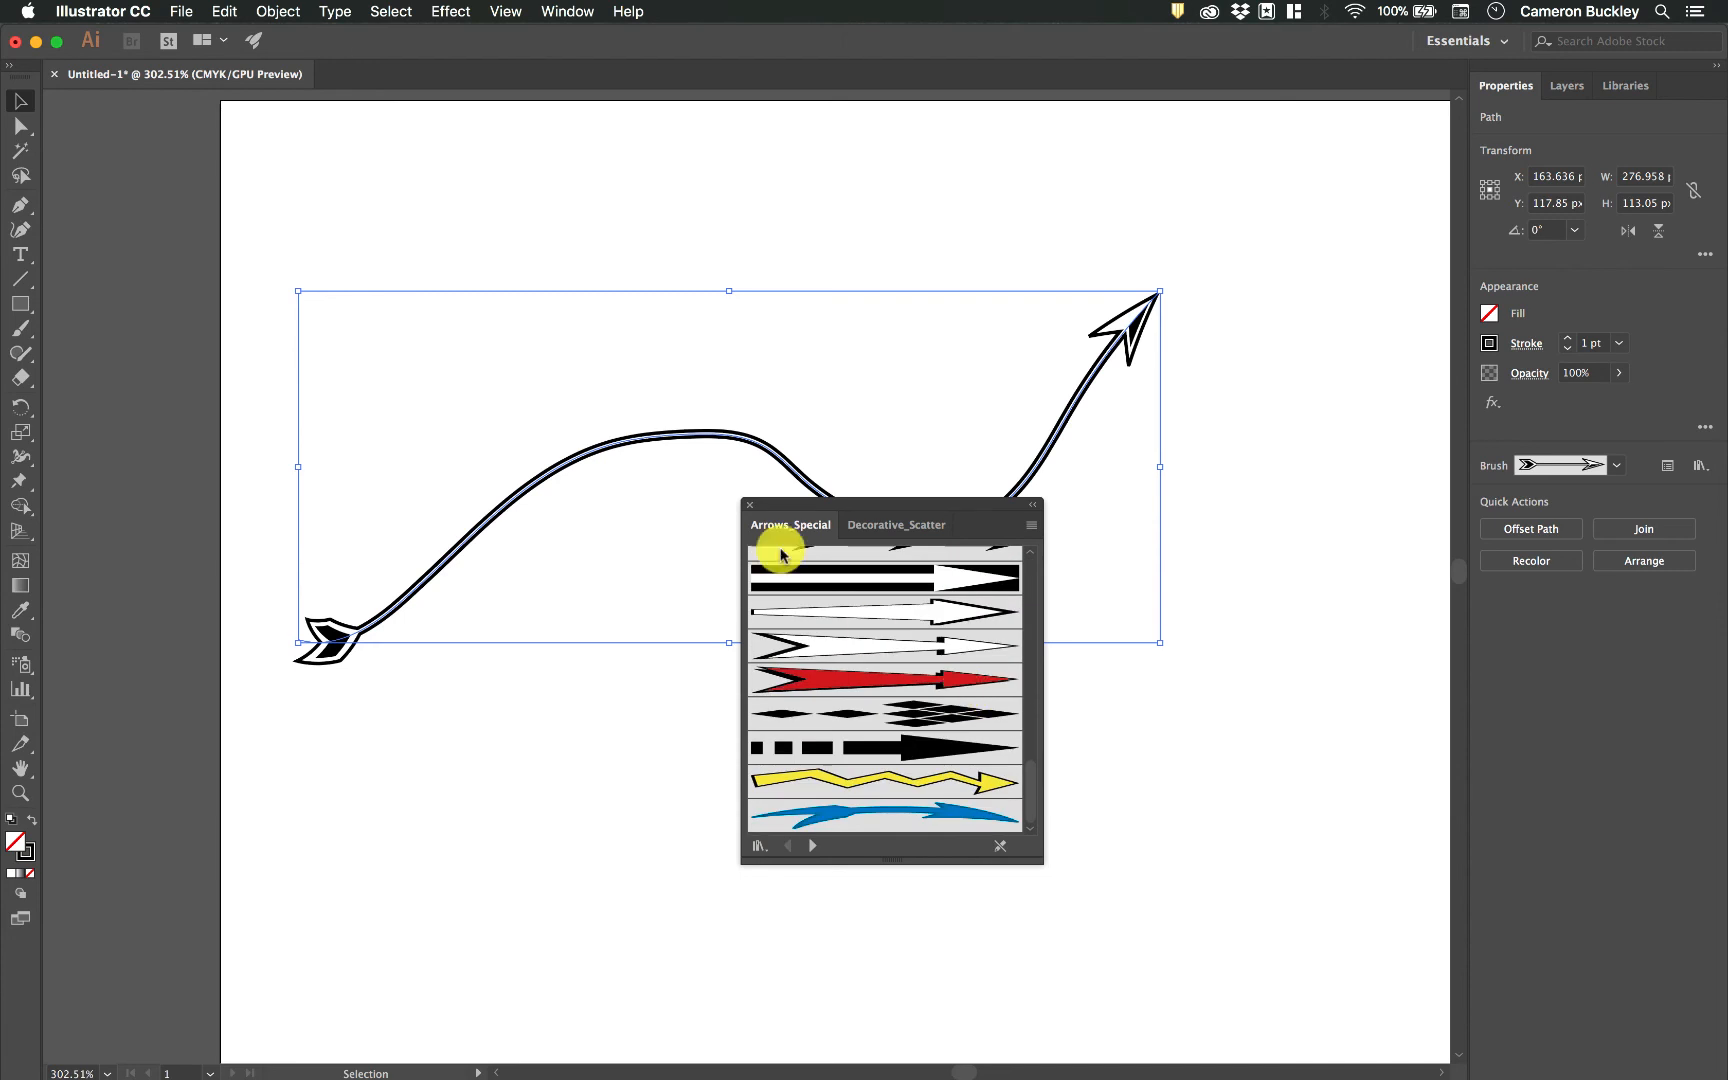
{"action": "left_click", "coordinate": [880, 526]}
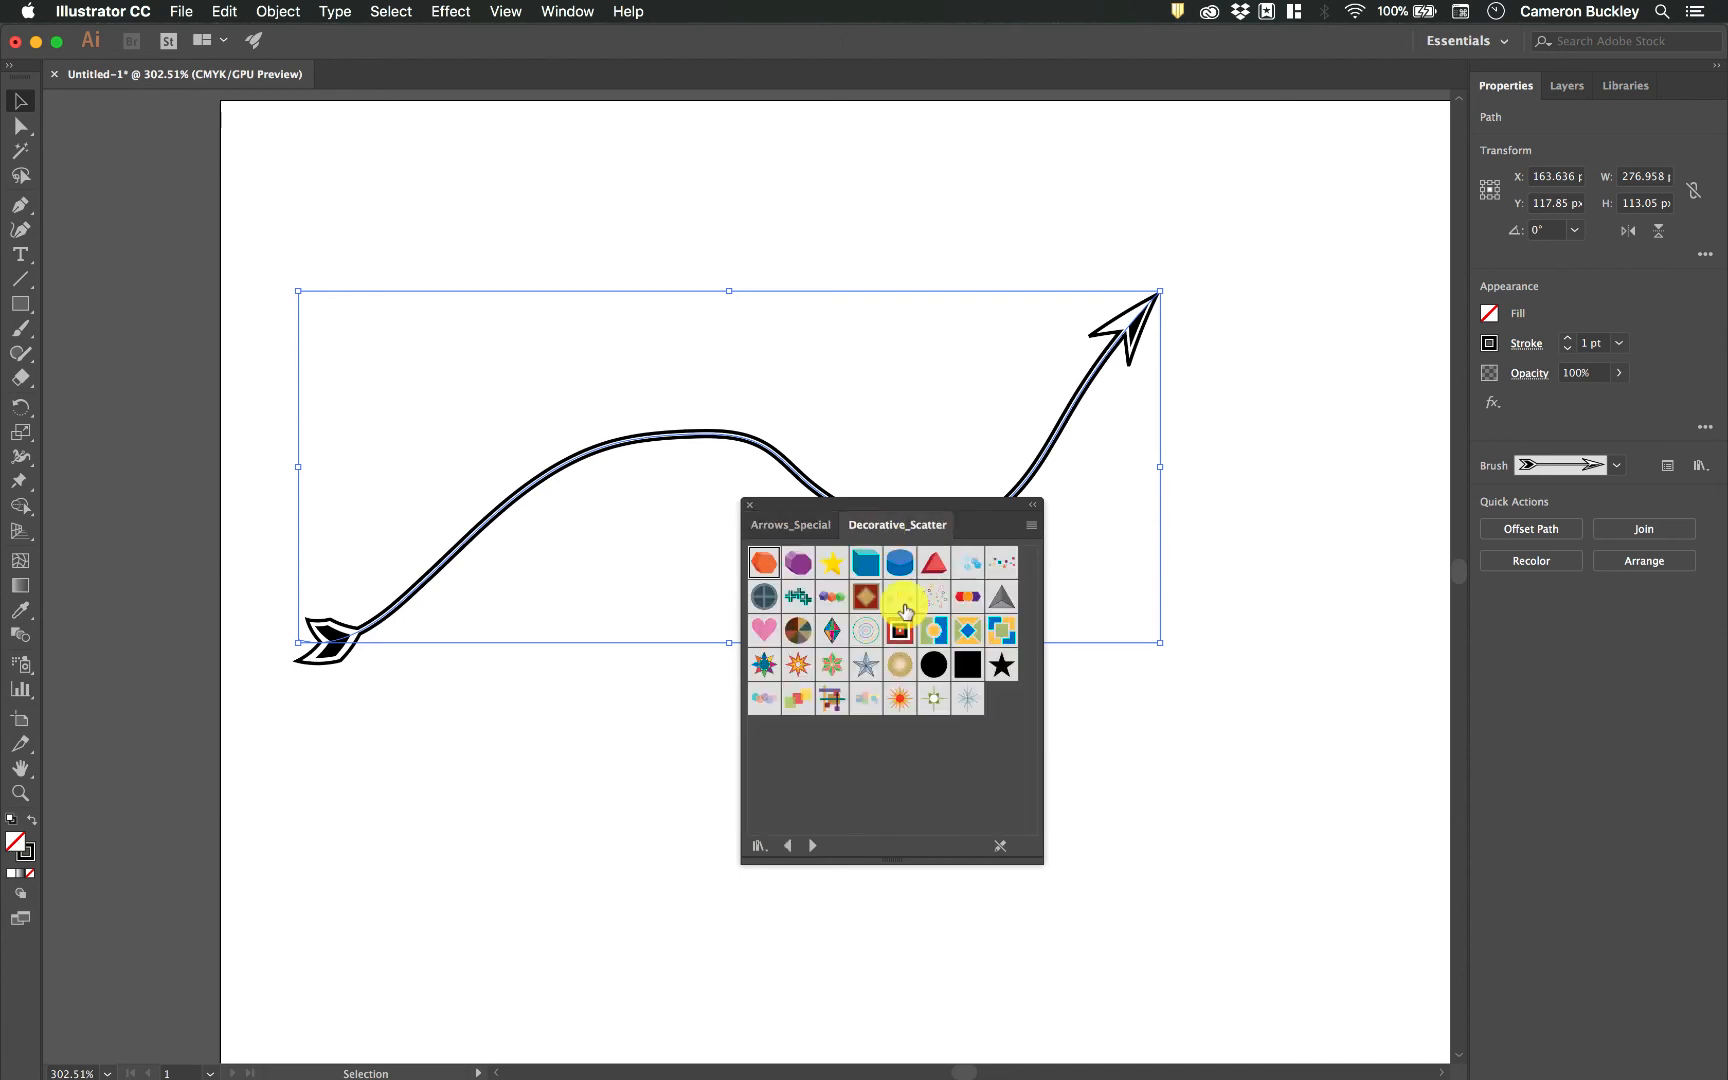
{"action": "left_click", "coordinate": [741, 505]}
Step: Move the arrow stroke slightly down and to the right on the artboard
{"action": "left_click_drag", "start_coordinate": [995, 515], "coordinate": [1073, 592]}
{"action": "left_click", "coordinate": [724, 269]}
{"action": "left_click", "coordinate": [779, 497]}
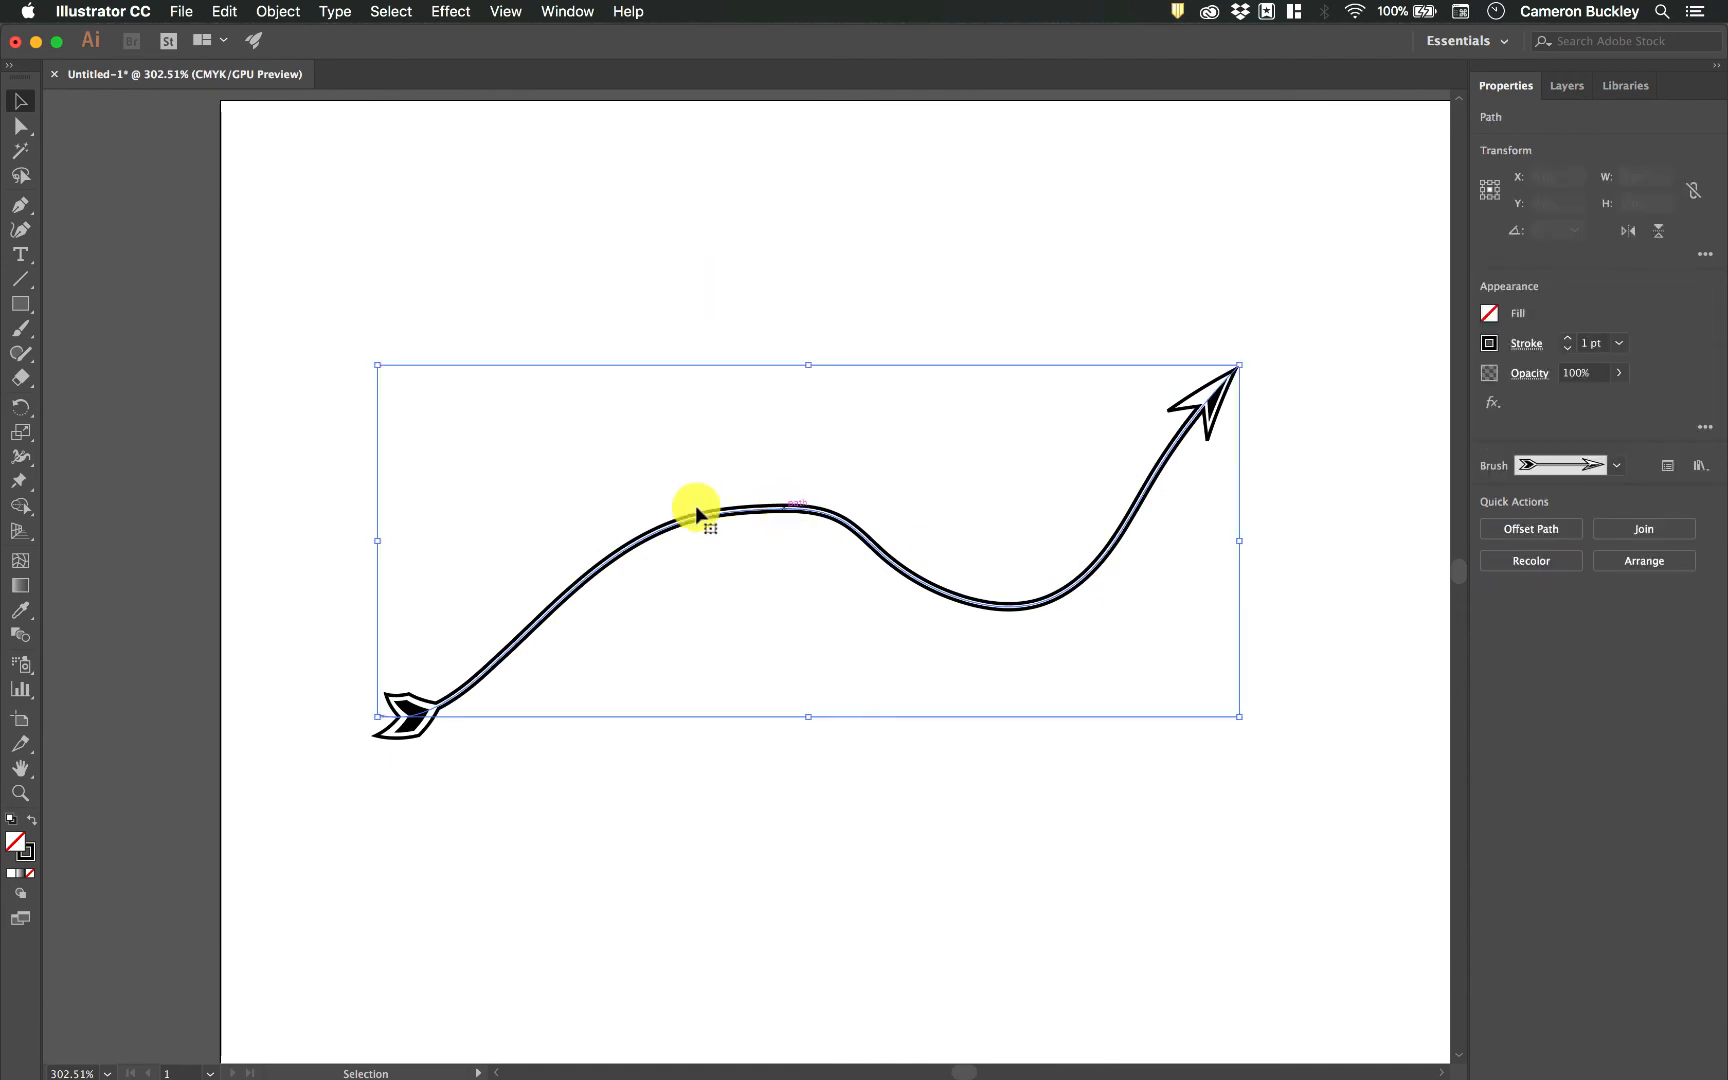
Step: Reshape the arrow stroke with the Direct Selection tool by pulling the anchor on its hump upward into a peak
{"action": "left_click", "coordinate": [21, 126]}
{"action": "left_click_drag", "start_coordinate": [689, 519], "coordinate": [644, 347]}
{"action": "left_click", "coordinate": [501, 339]}
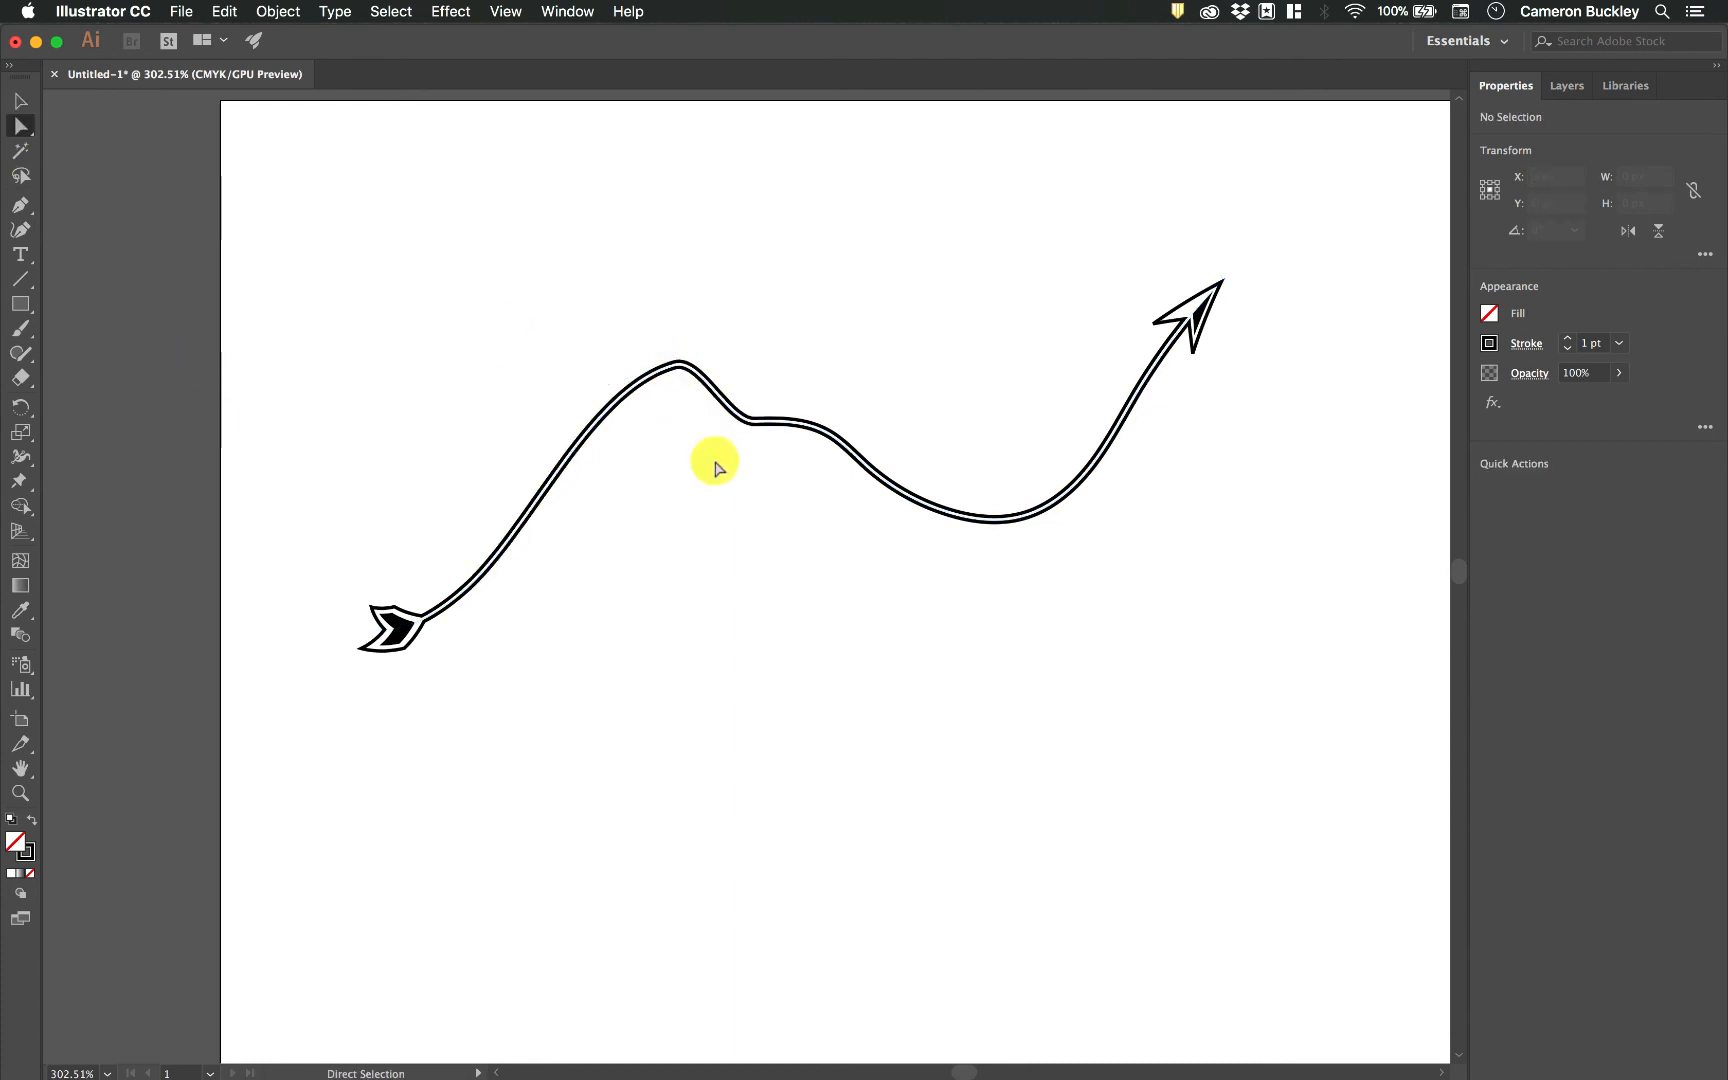
Step: Delete the reshaped arrow stroke and switch to the Paintbrush tool
{"action": "left_click", "coordinate": [20, 100]}
{"action": "left_click_drag", "start_coordinate": [488, 250], "coordinate": [1026, 702]}
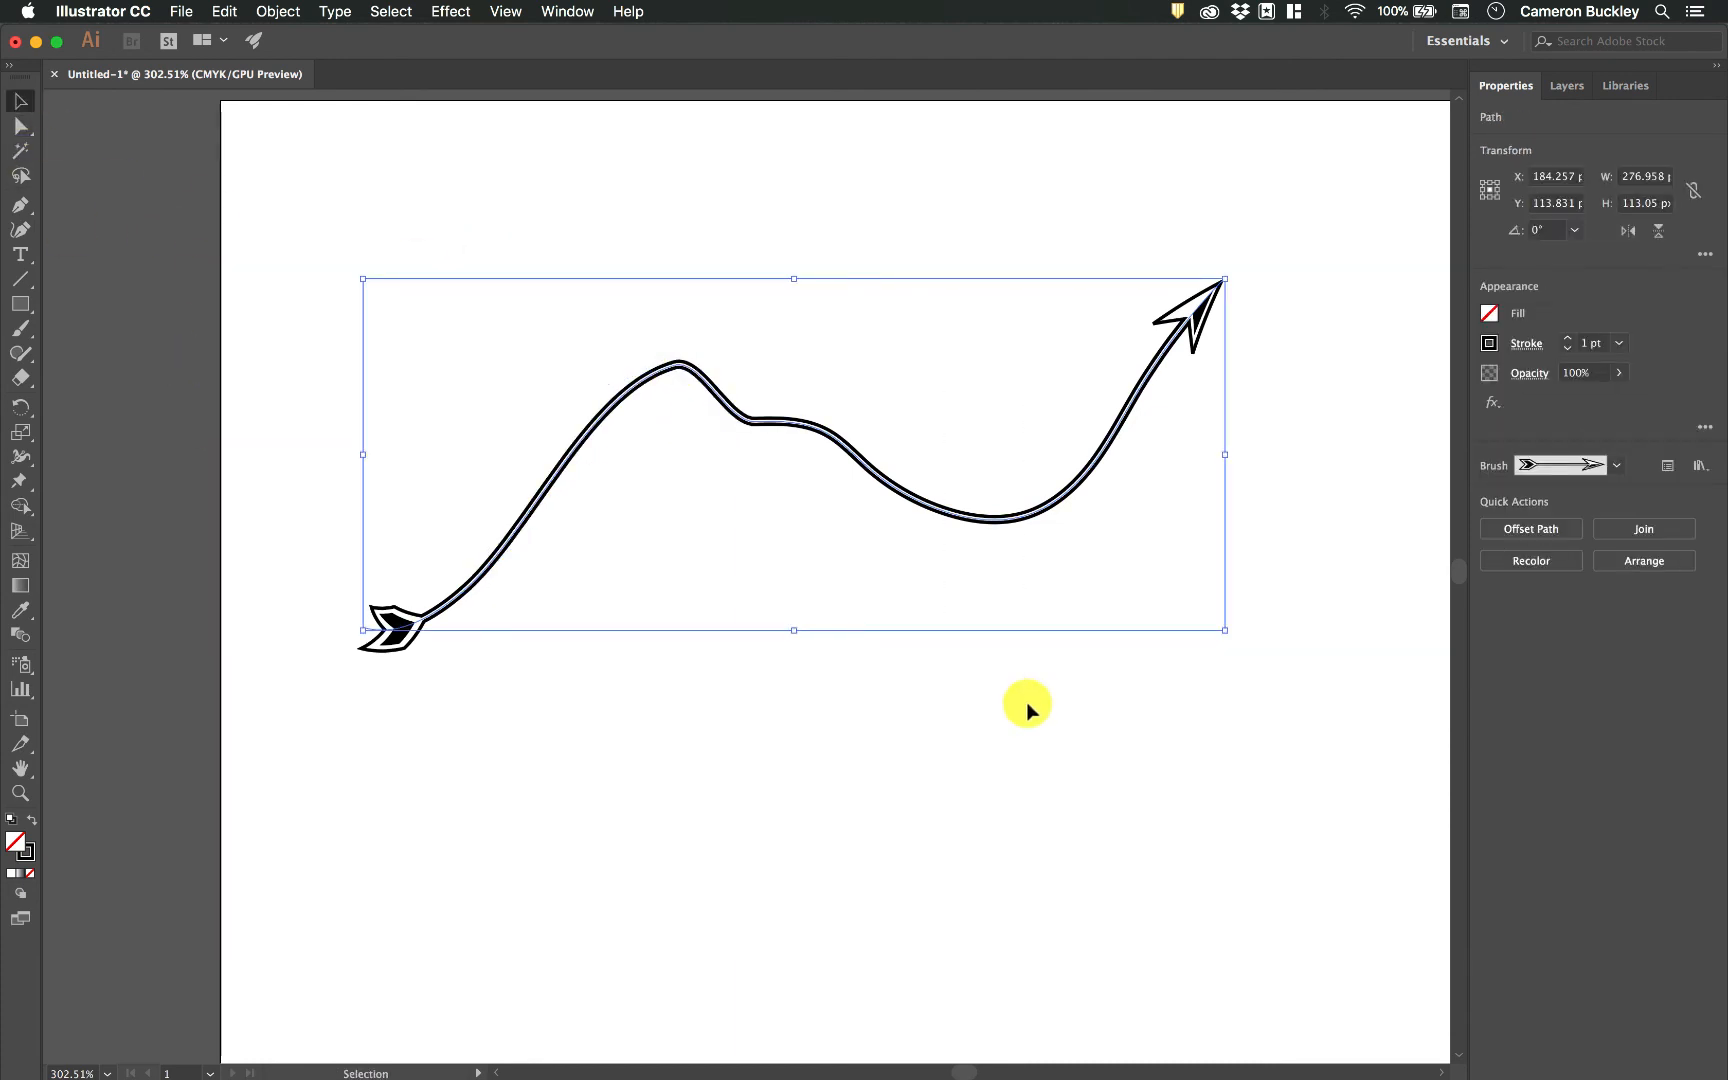
{"action": "key", "text": "Delete"}
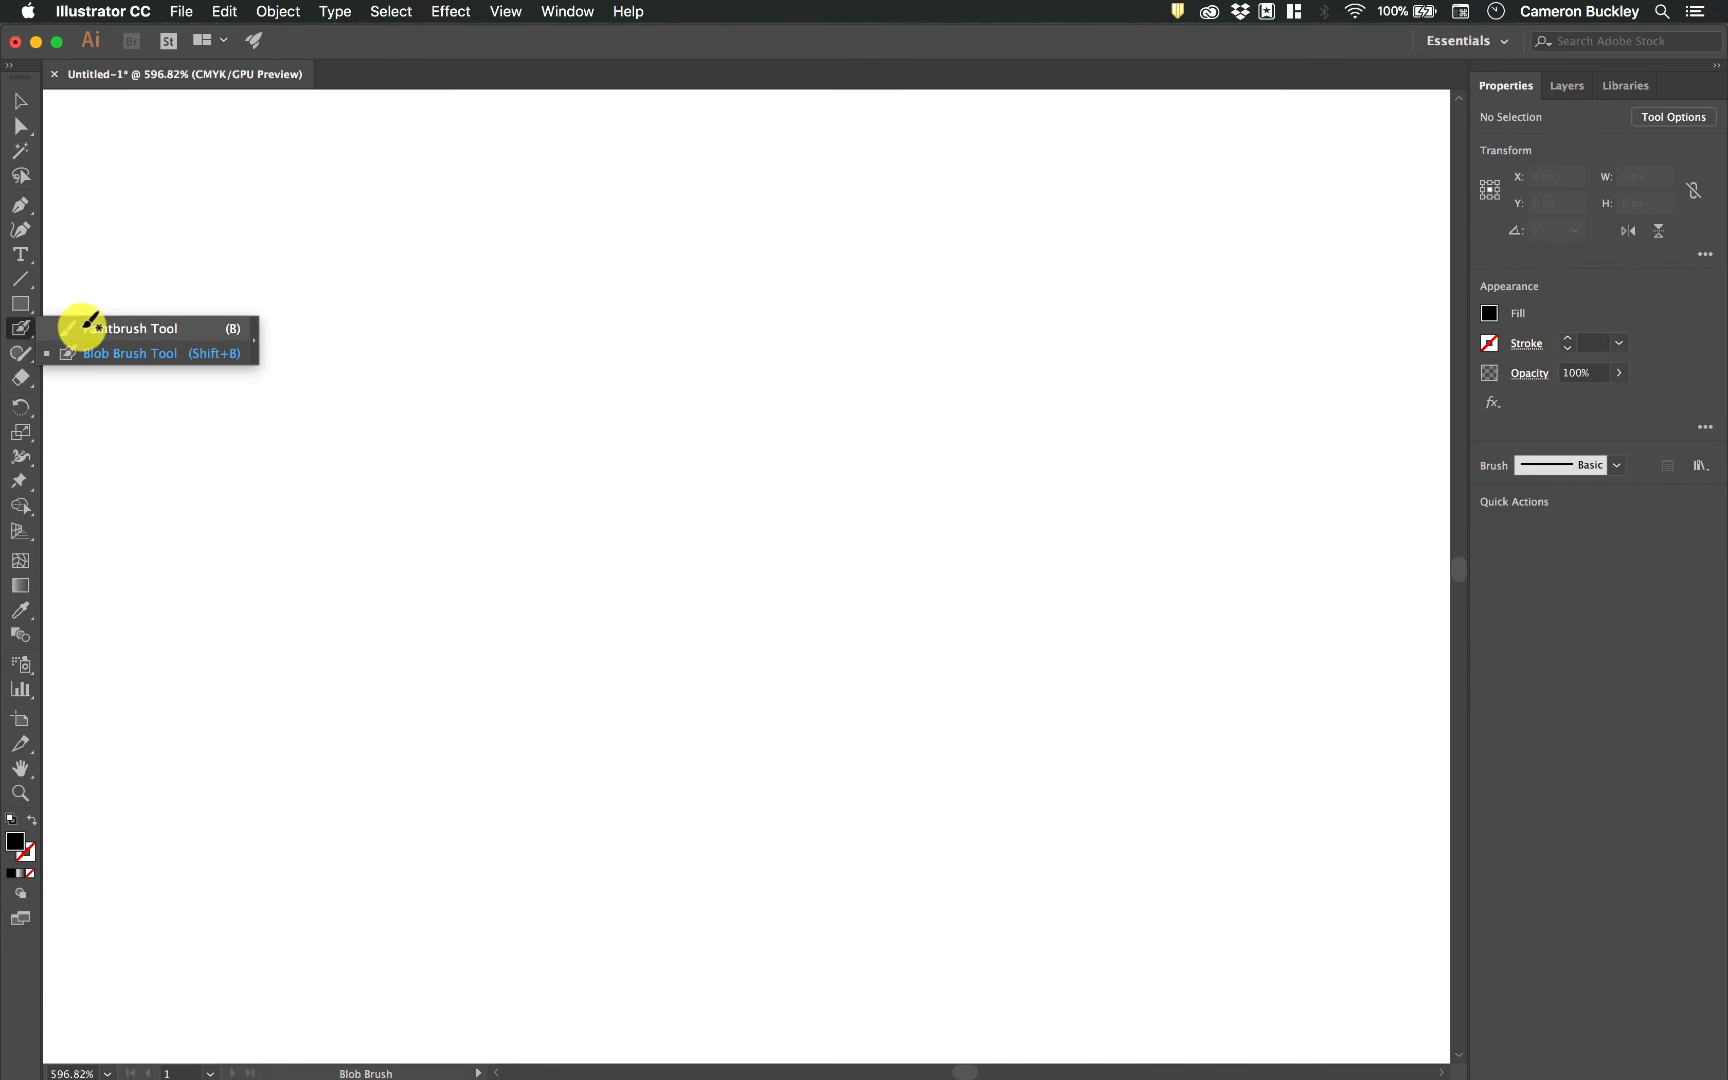
{"action": "left_click", "coordinate": [83, 328]}
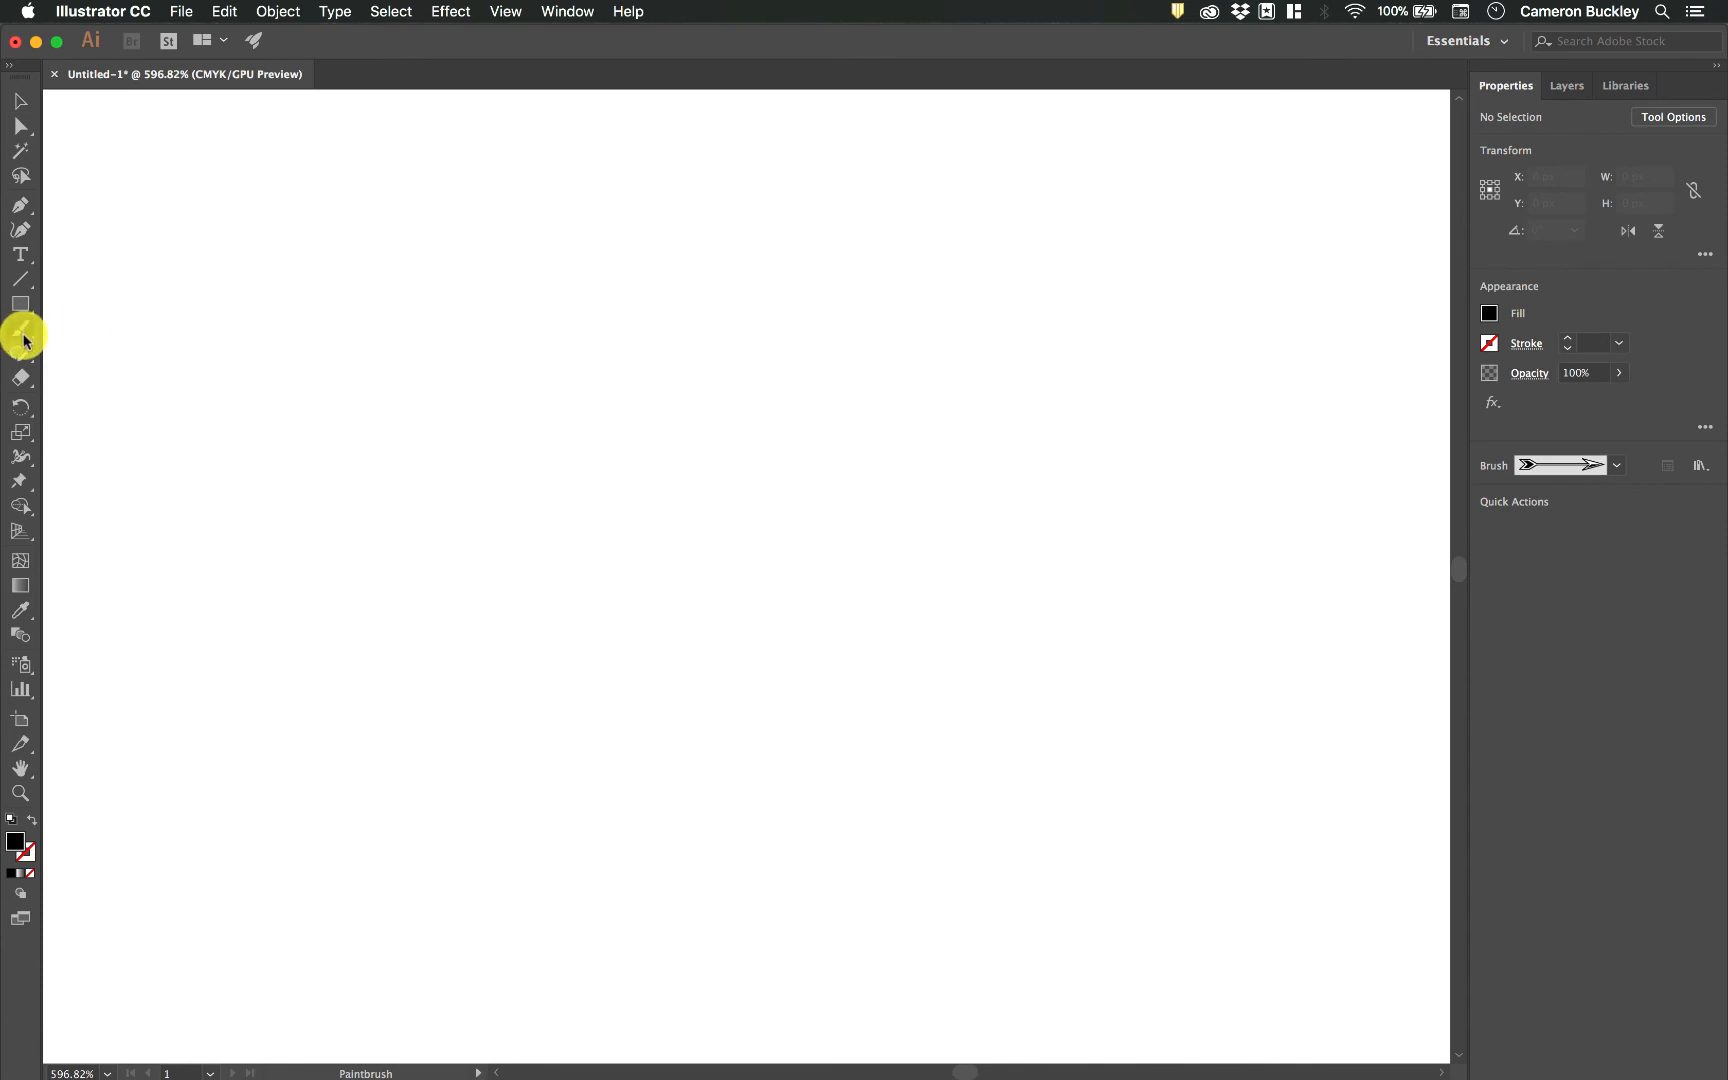
Step: Draw a wavy open path rising across the artboard with the Pencil tool, about 339 wide and 213 high, without fill and with a 1 pt black stroke
{"action": "left_click_drag", "start_coordinate": [24, 358], "coordinate": [106, 382]}
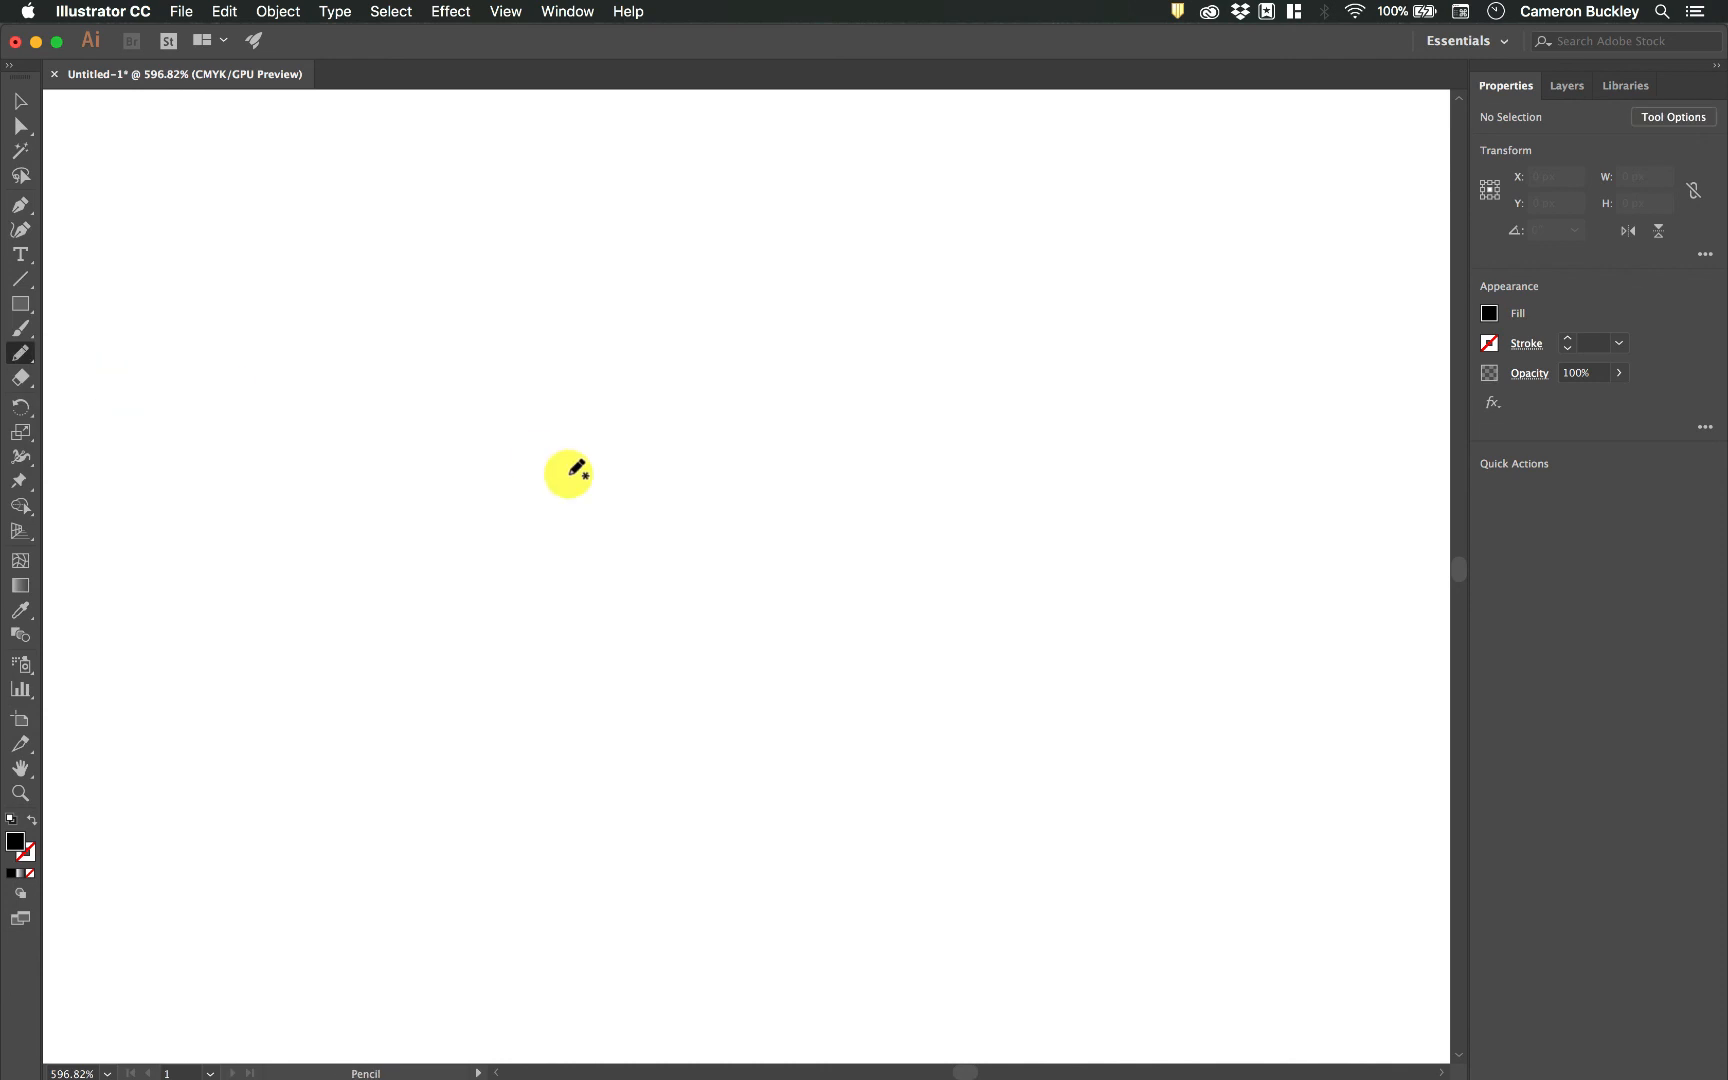
{"action": "scroll", "coordinate": [381, 711], "scroll_direction": "down", "scroll_amount": 5}
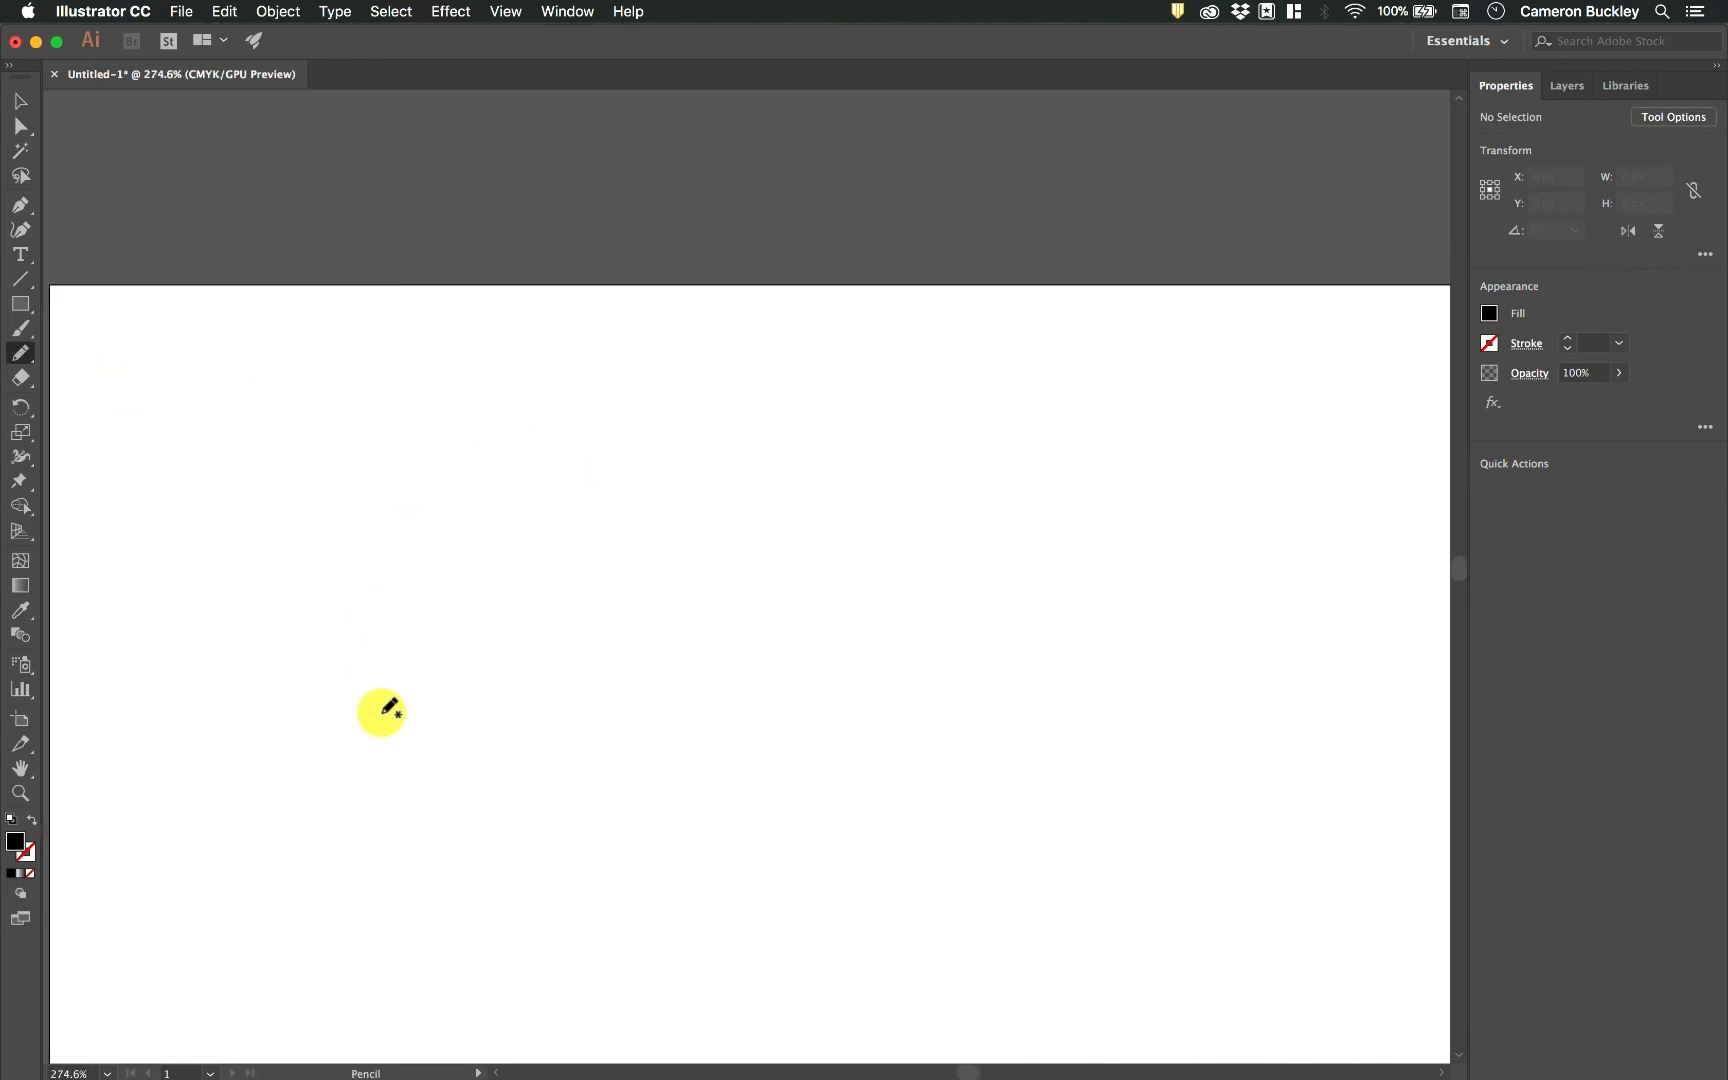
{"action": "scroll", "coordinate": [381, 711], "scroll_direction": "down", "scroll_amount": 2}
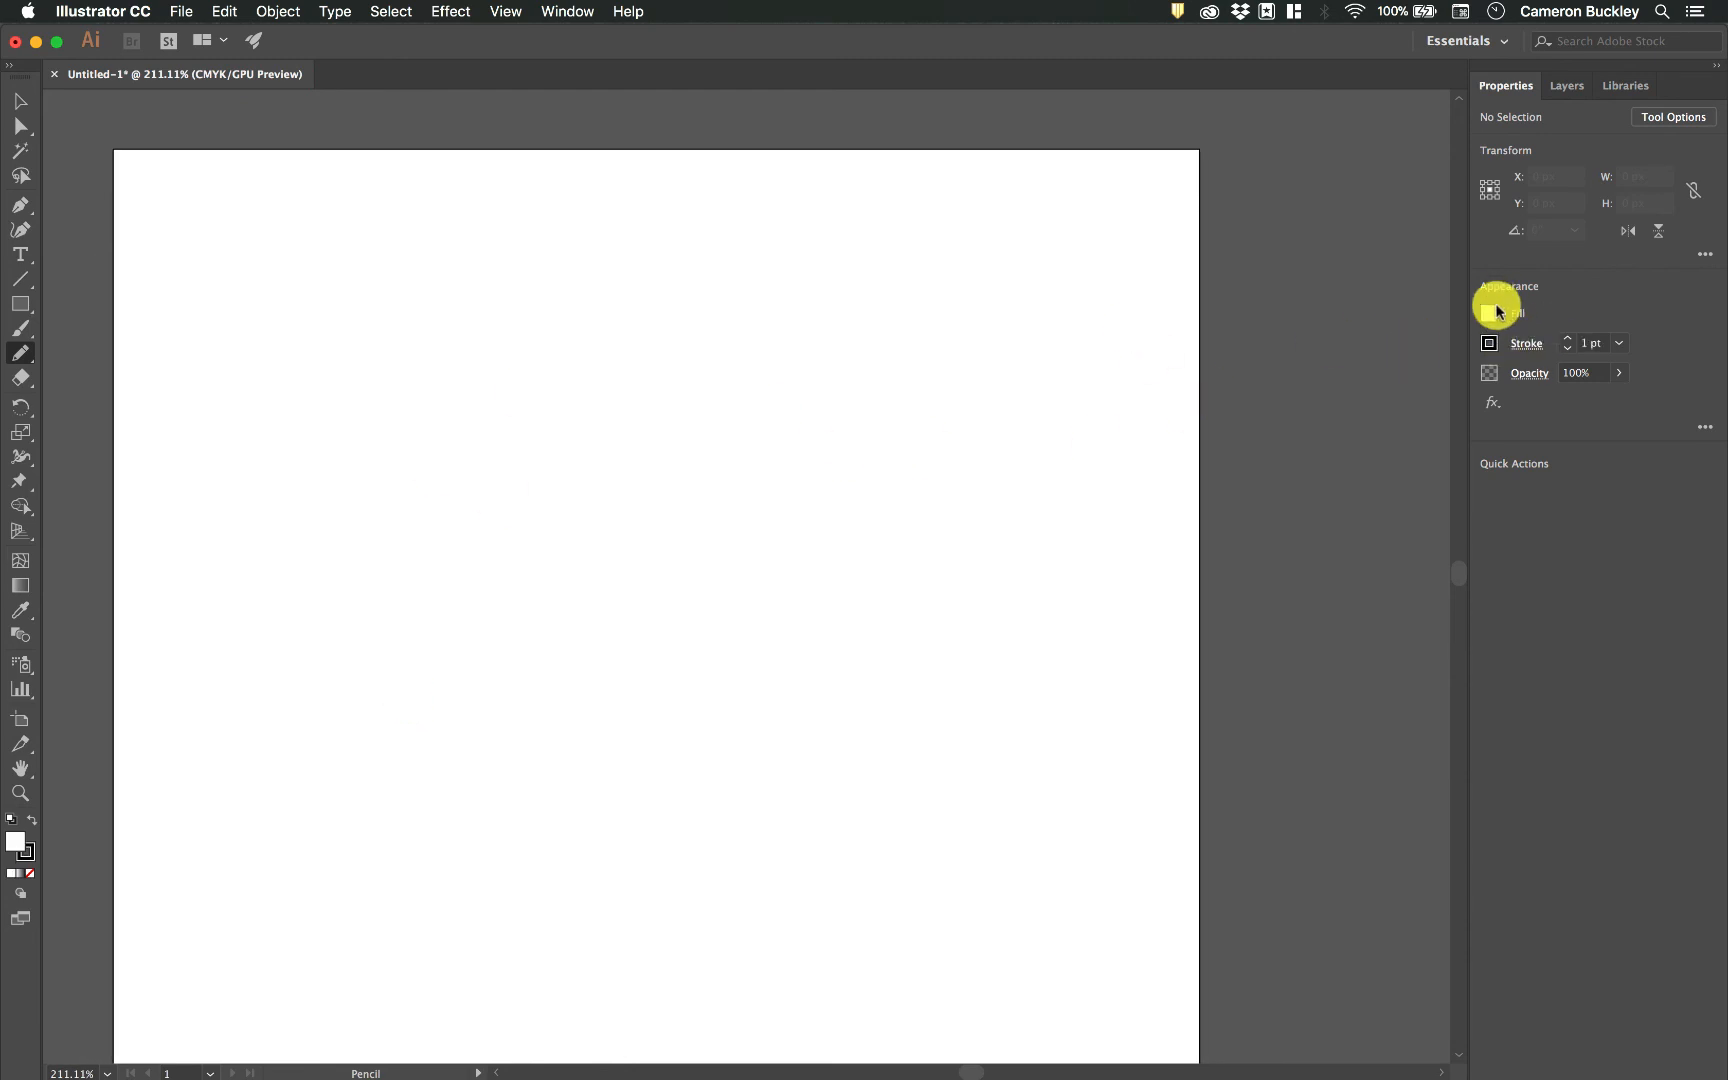
{"action": "mouse_move", "coordinate": [279, 720]}
{"action": "left_mouse_down"}
{"action": "mouse_move", "coordinate": [286, 676]}
{"action": "mouse_move", "coordinate": [560, 594]}
{"action": "mouse_move", "coordinate": [661, 350]}
{"action": "mouse_move", "coordinate": [903, 412]}
{"action": "mouse_move", "coordinate": [1017, 259]}
{"action": "left_mouse_up"}
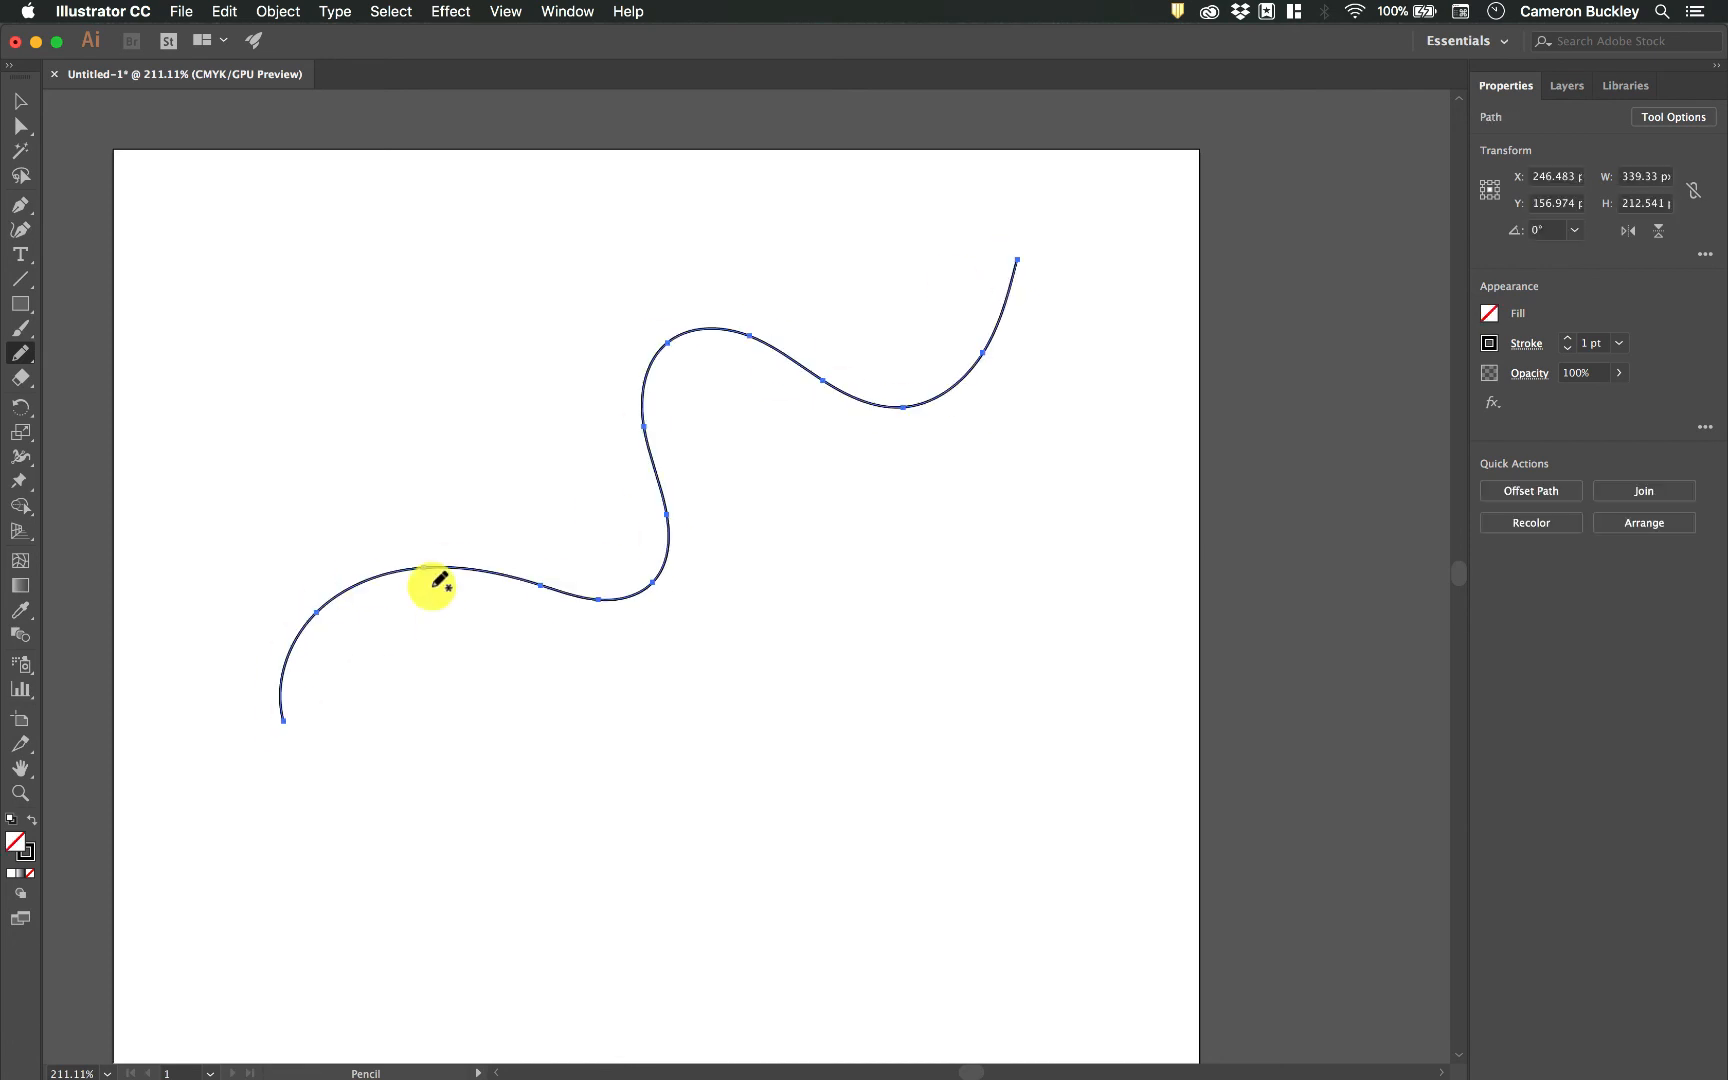
Step: Set the wavy path's stroke weight to 7 pt and give it round caps and round corner joins
{"action": "left_click", "coordinate": [1526, 347]}
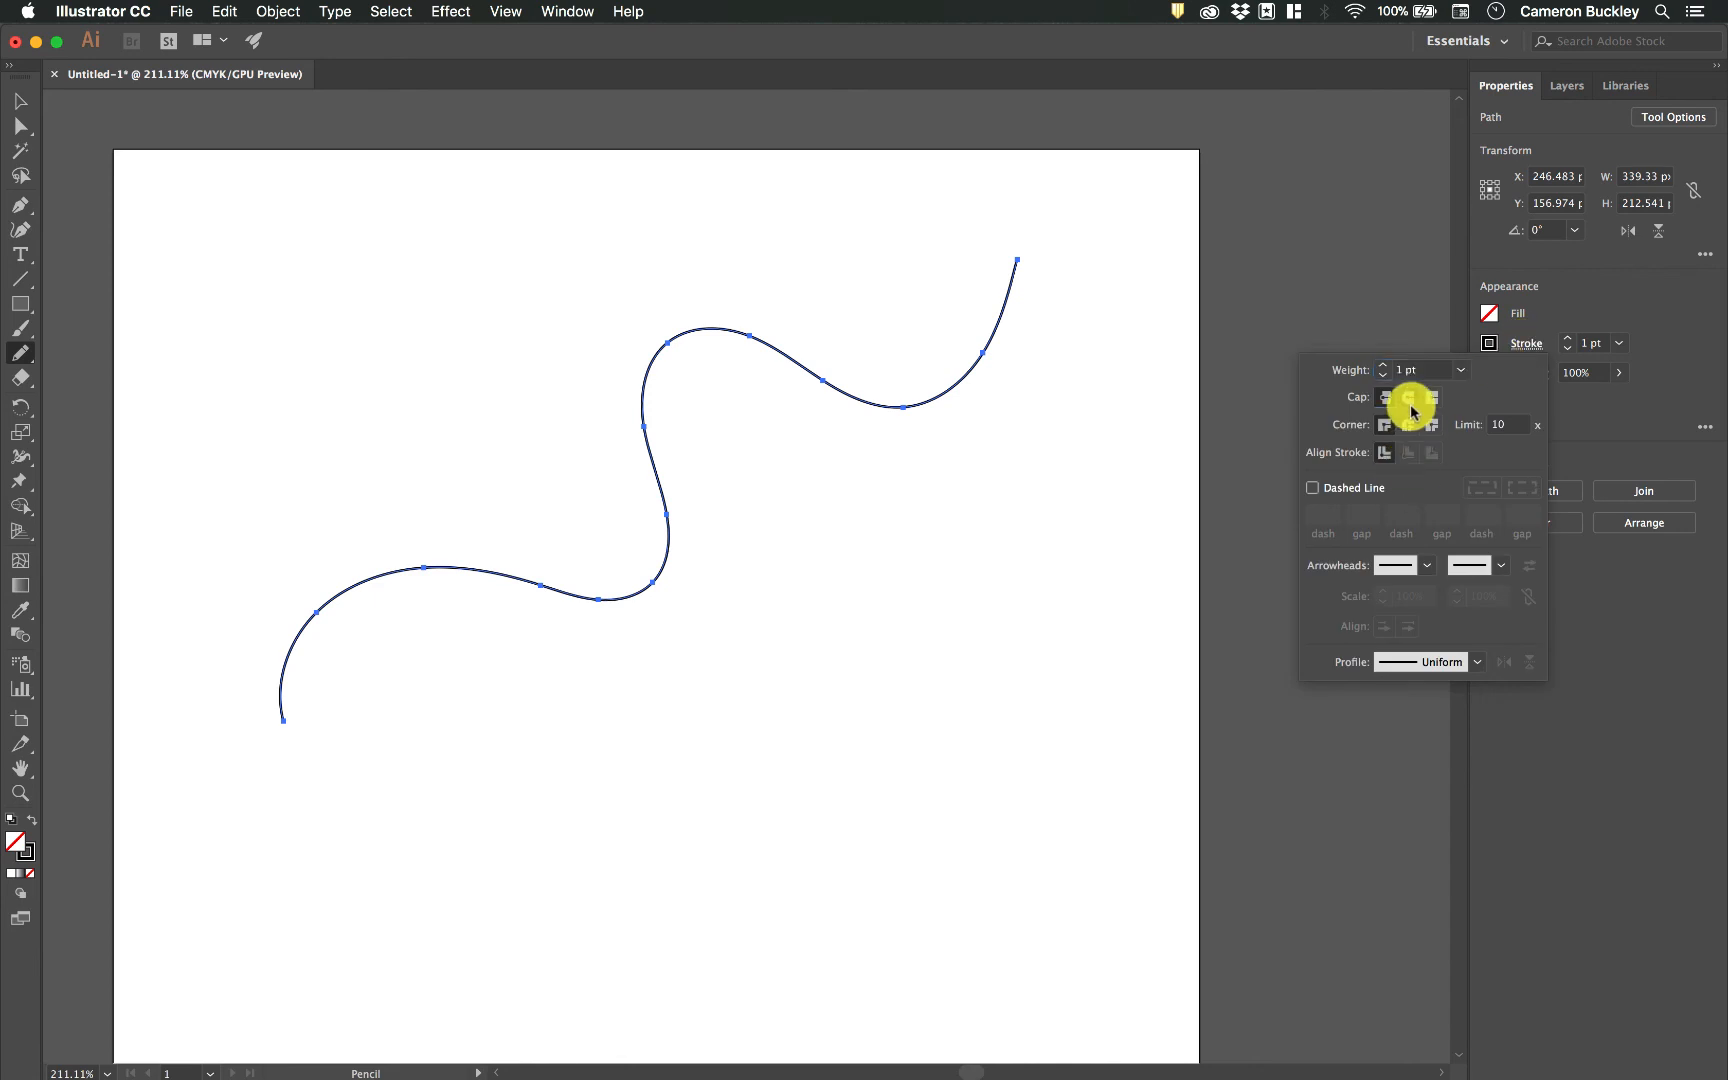
{"action": "left_click", "coordinate": [1384, 366]}
{"action": "left_click", "coordinate": [1384, 366]}
{"action": "left_click", "coordinate": [1384, 366]}
{"action": "left_click", "coordinate": [1384, 366]}
{"action": "left_click", "coordinate": [1384, 366]}
{"action": "left_click", "coordinate": [1384, 366]}
{"action": "left_click", "coordinate": [1409, 425]}
{"action": "left_click", "coordinate": [1278, 339]}
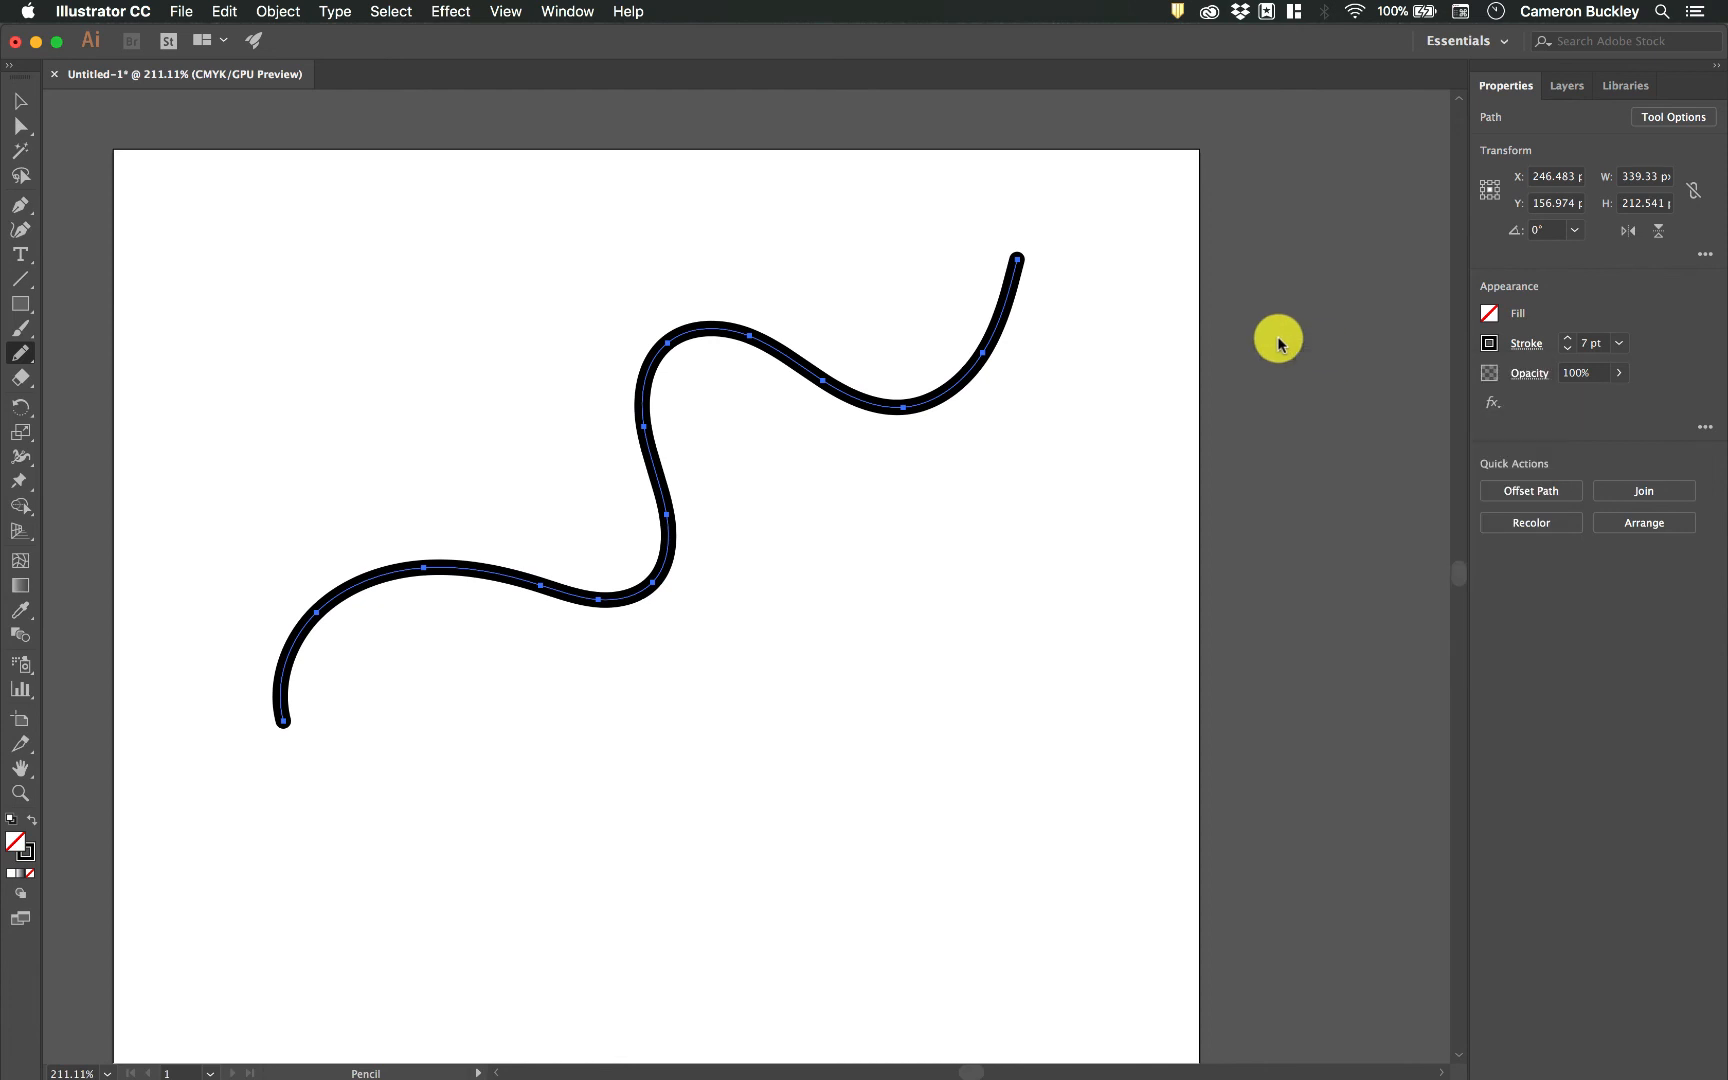
Step: Draw two closed Pencil shapes below the wavy path: a rough oval about 163 wide and 140 high, and a bean-like blob beside it
{"action": "mouse_move", "coordinate": [1072, 522]}
{"action": "left_mouse_down"}
{"action": "mouse_move", "coordinate": [820, 666]}
{"action": "mouse_move", "coordinate": [1120, 545]}
{"action": "left_mouse_up"}
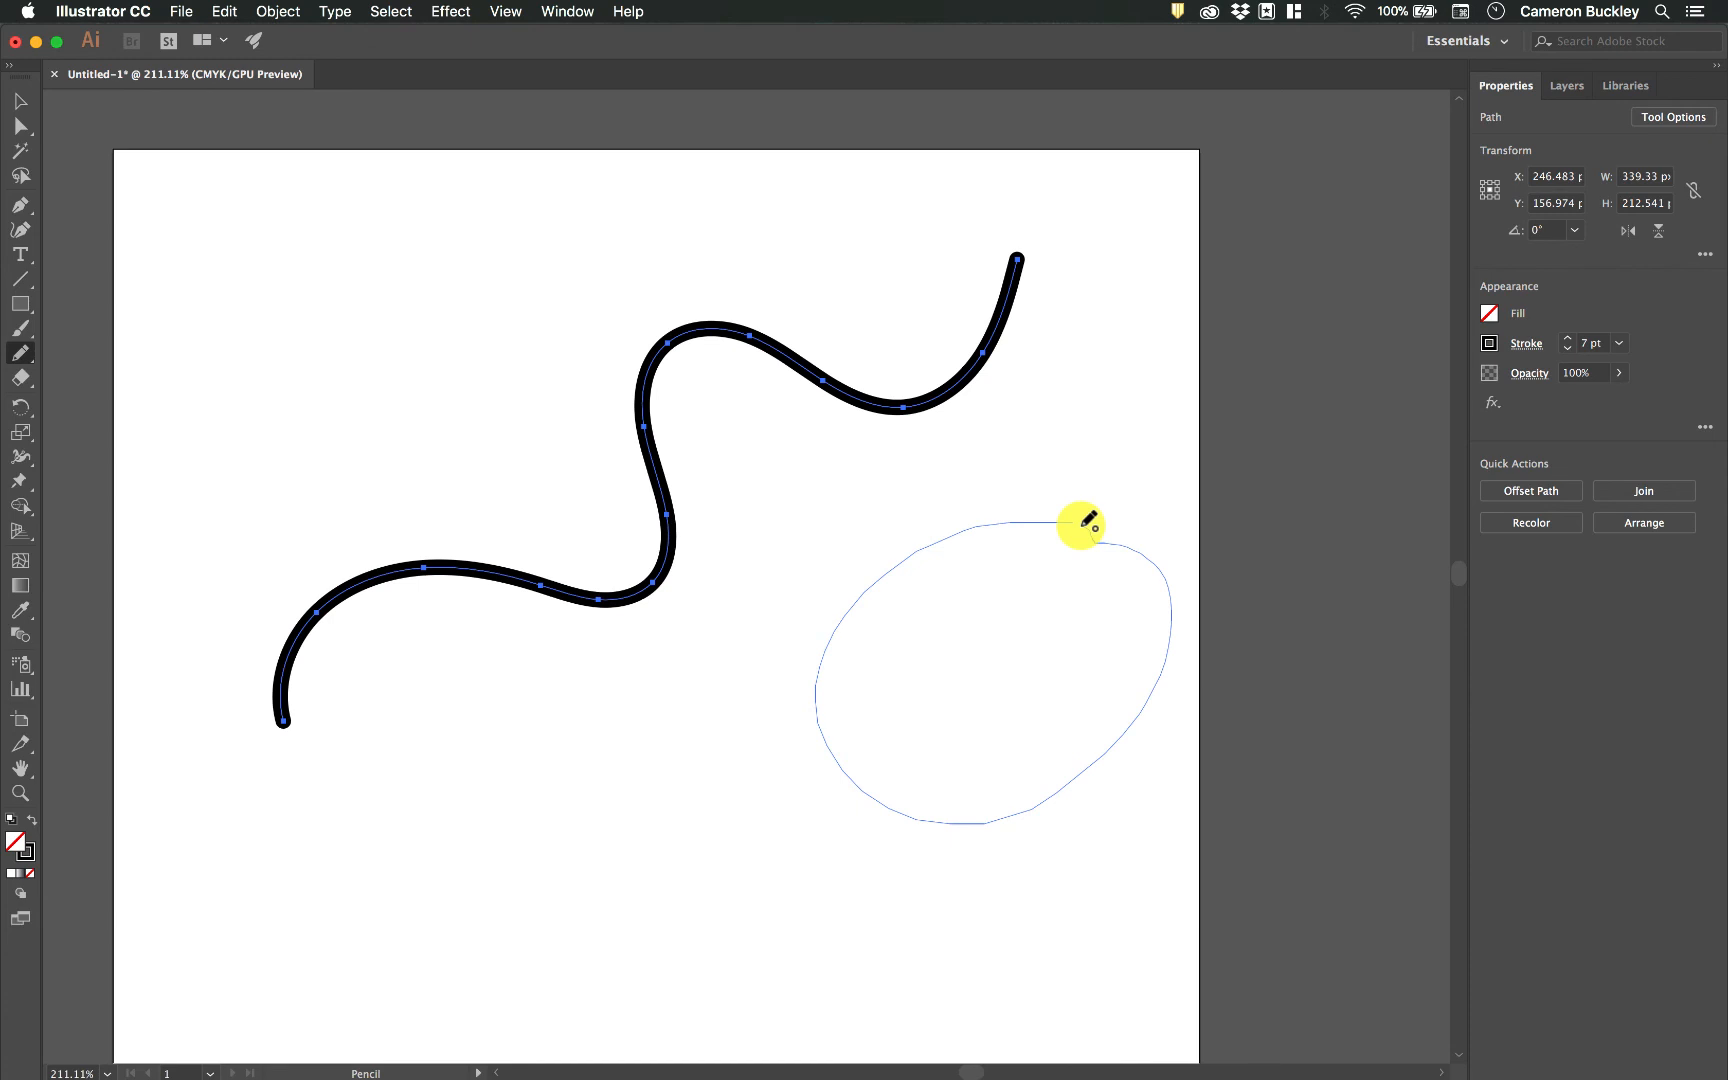
{"action": "left_click_drag", "start_coordinate": [1082, 524], "coordinate": [1084, 518]}
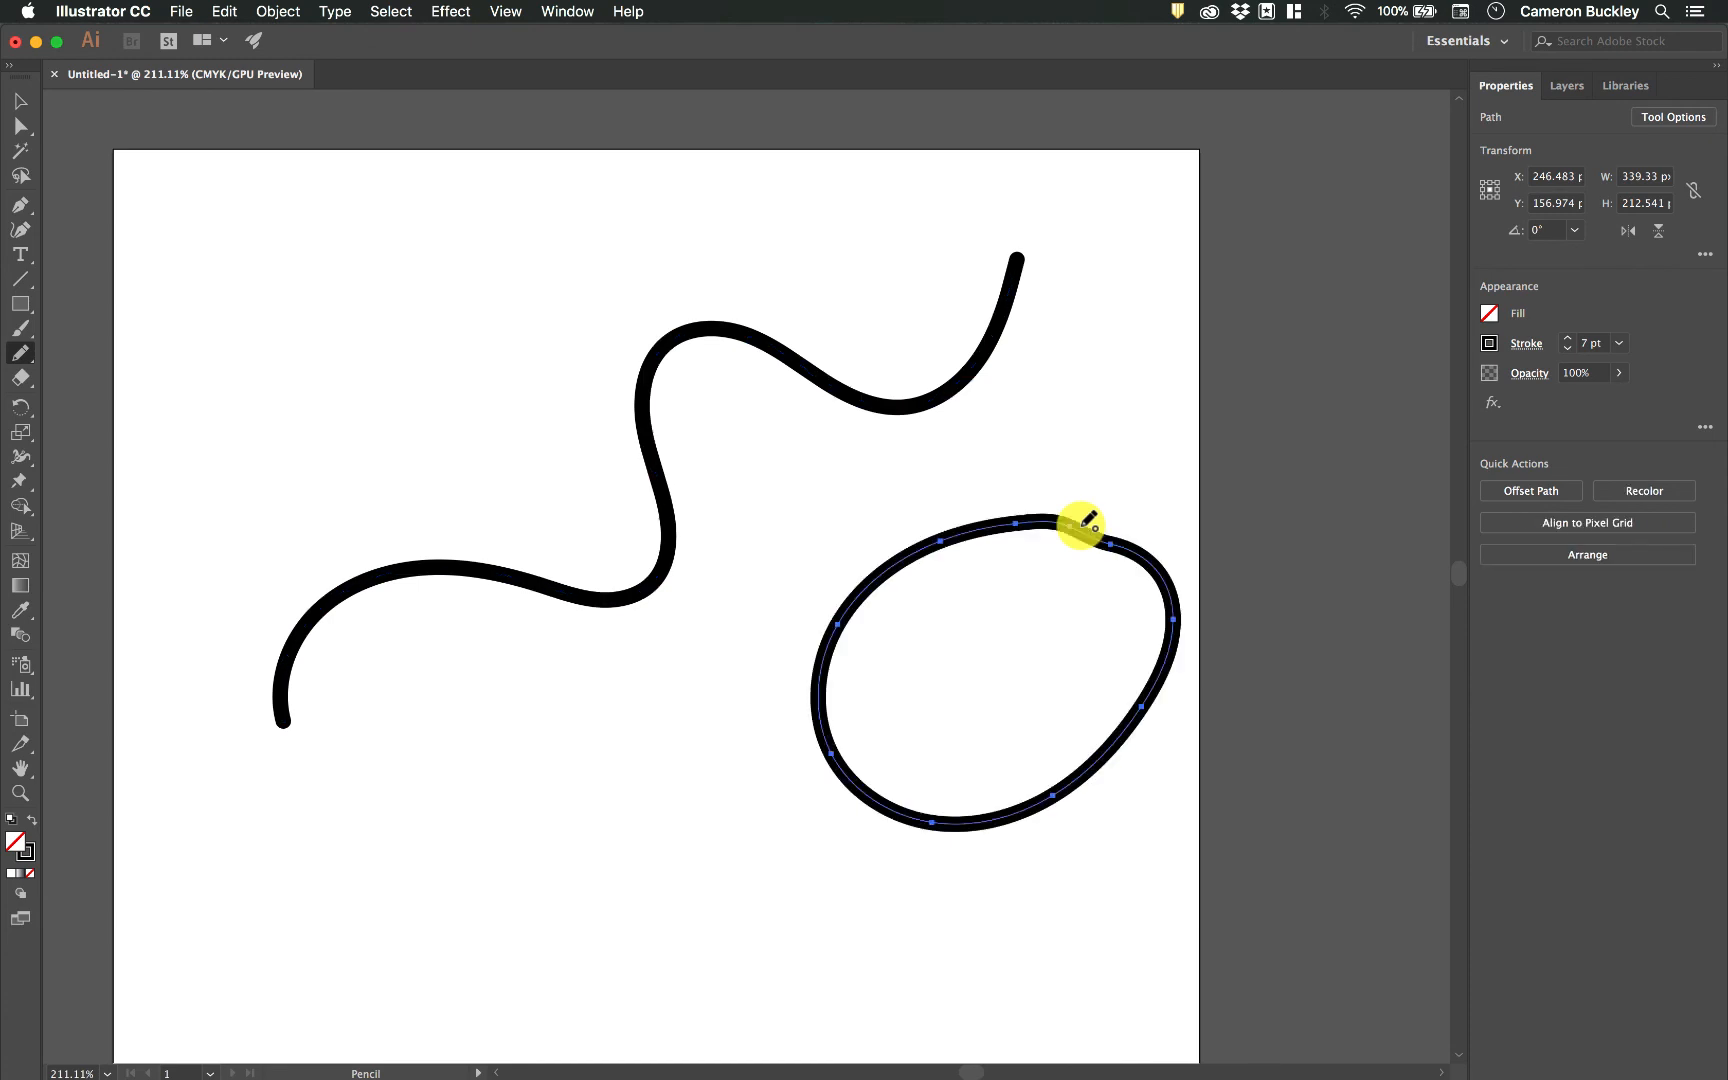
{"action": "mouse_move", "coordinate": [595, 711]}
{"action": "left_mouse_down"}
{"action": "mouse_move", "coordinate": [393, 852]}
{"action": "mouse_move", "coordinate": [765, 846]}
{"action": "mouse_move", "coordinate": [646, 675]}
{"action": "mouse_move", "coordinate": [608, 700]}
{"action": "left_mouse_up"}
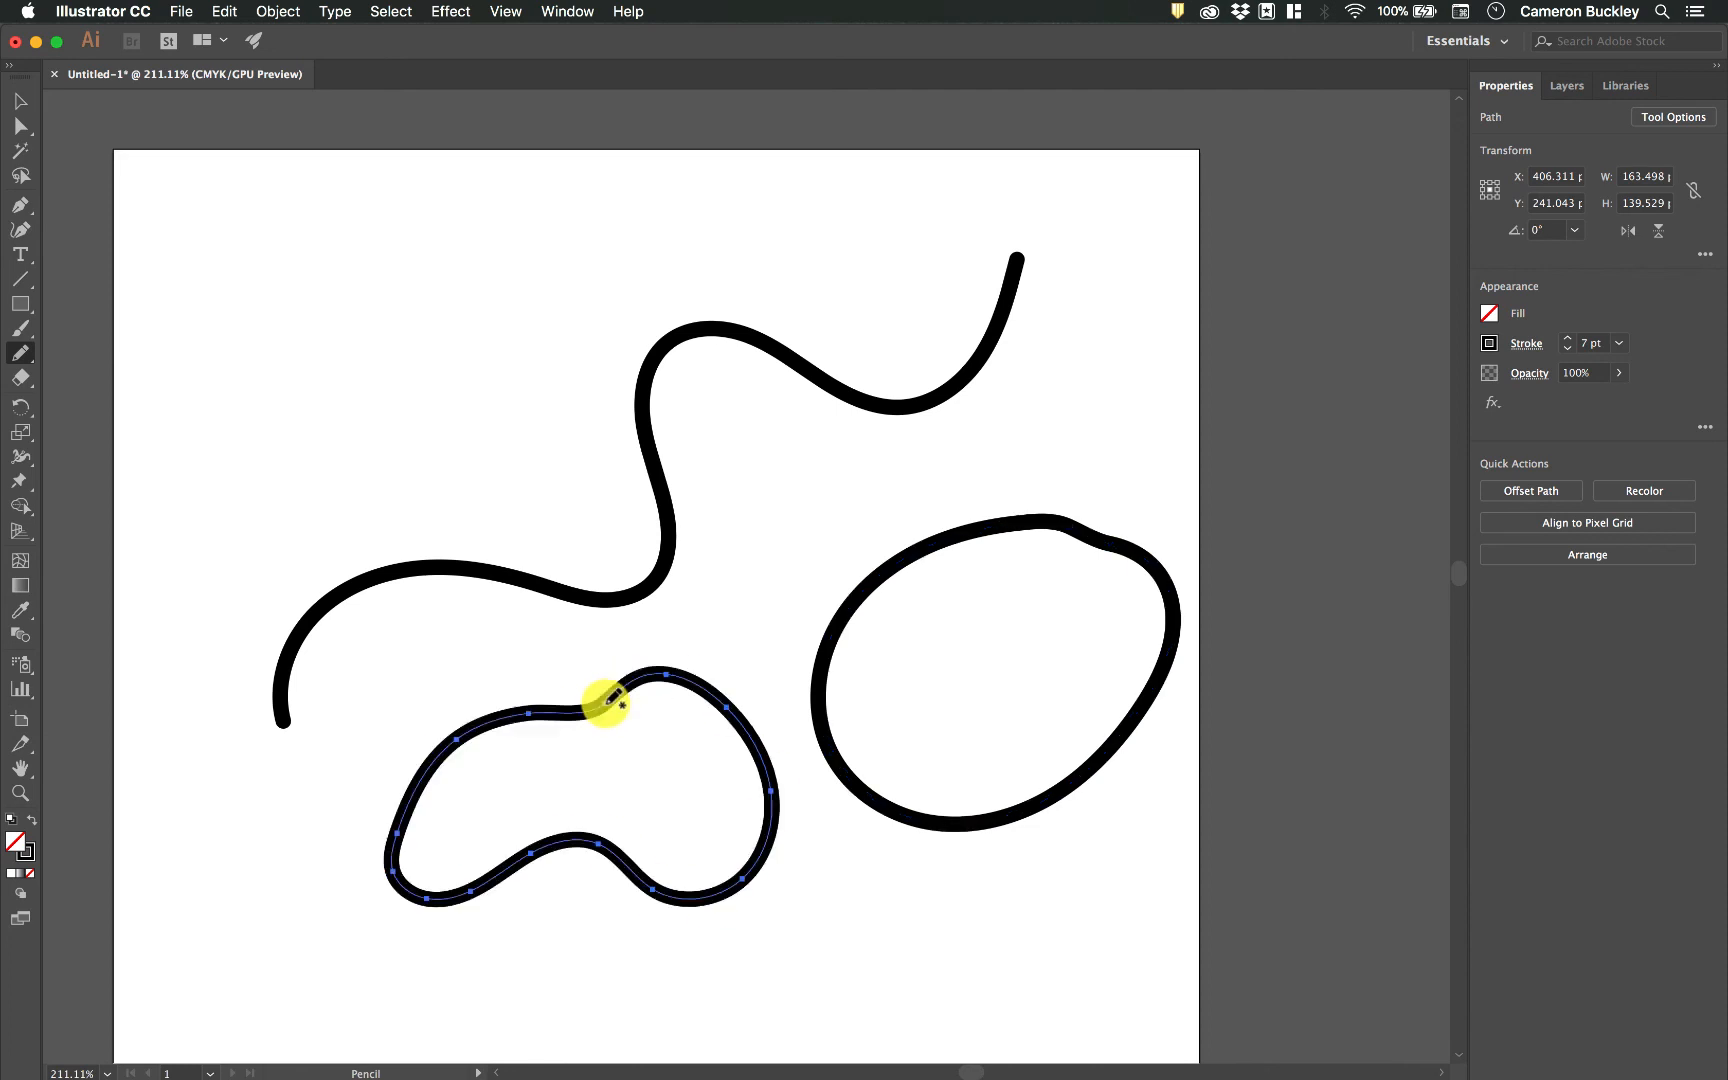
Step: Paint an arrow brush stroke rising above the wavy path with the Paintbrush tool, and return to the Pencil tool
{"action": "left_click_drag", "start_coordinate": [27, 338], "coordinate": [85, 330]}
{"action": "mouse_move", "coordinate": [245, 490]}
{"action": "left_mouse_down"}
{"action": "mouse_move", "coordinate": [286, 424]}
{"action": "mouse_move", "coordinate": [617, 248]}
{"action": "left_mouse_up"}
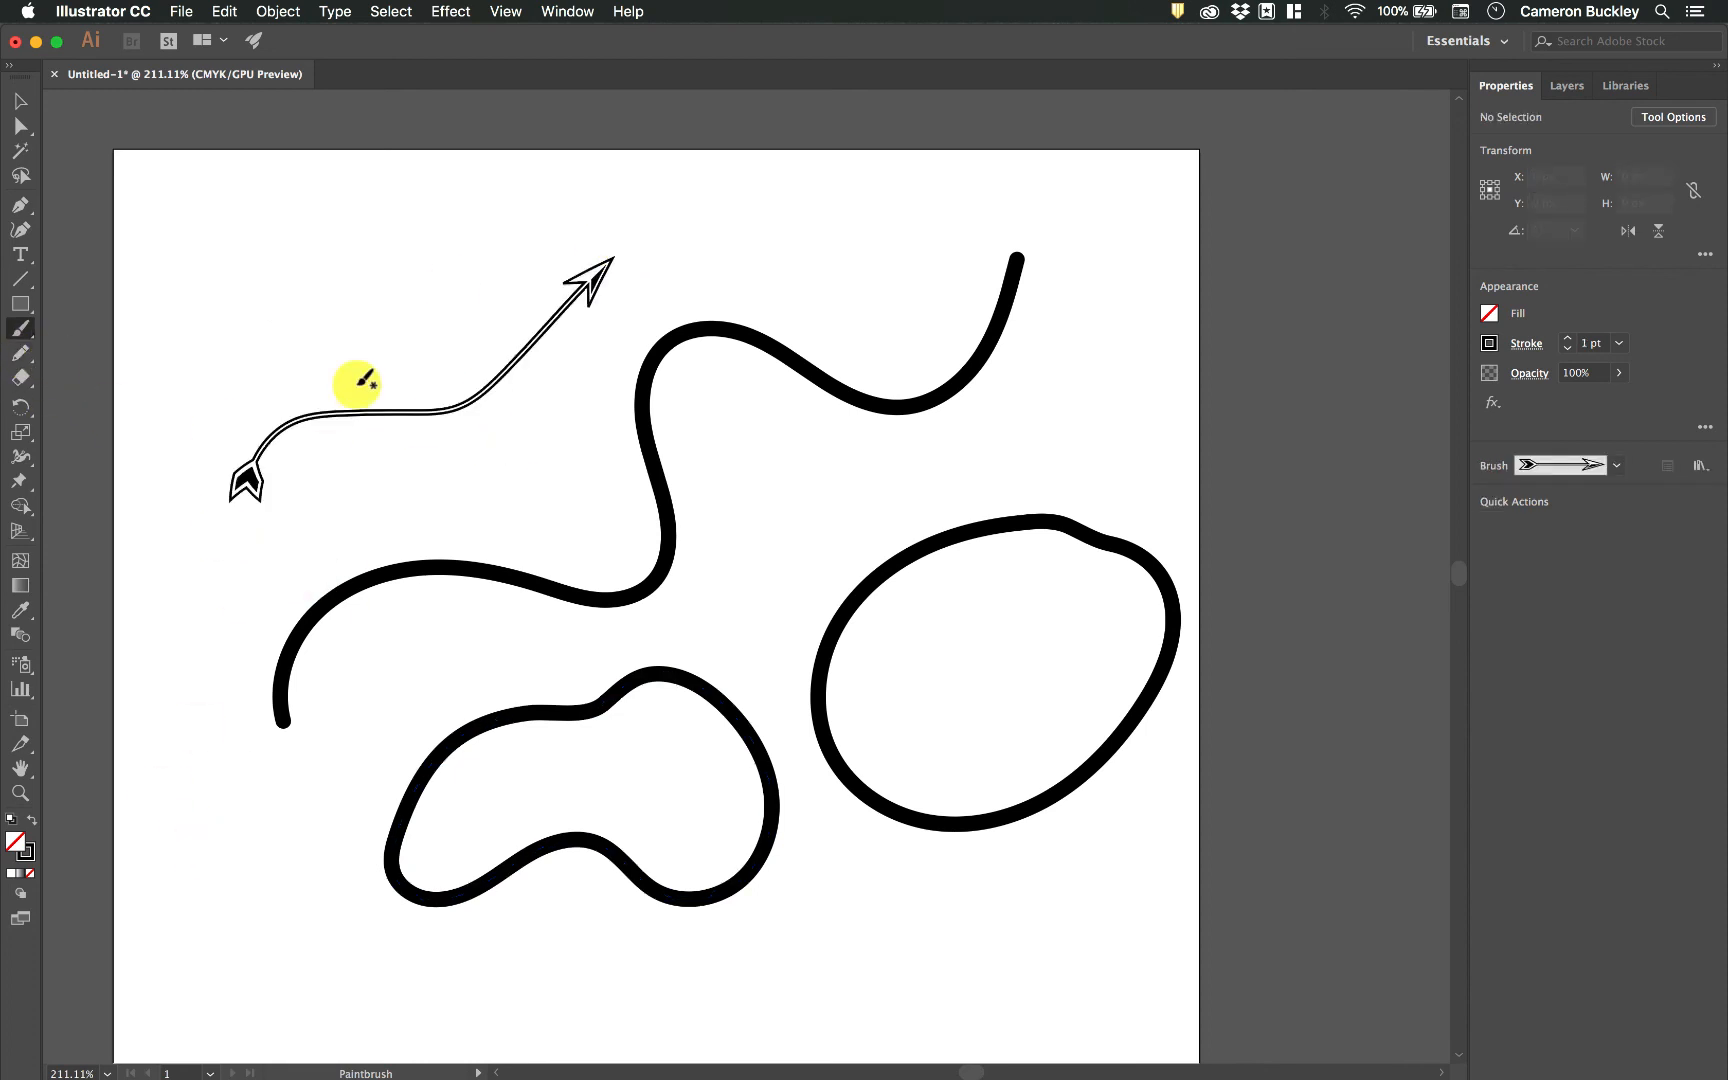
{"action": "left_click", "coordinate": [22, 355]}
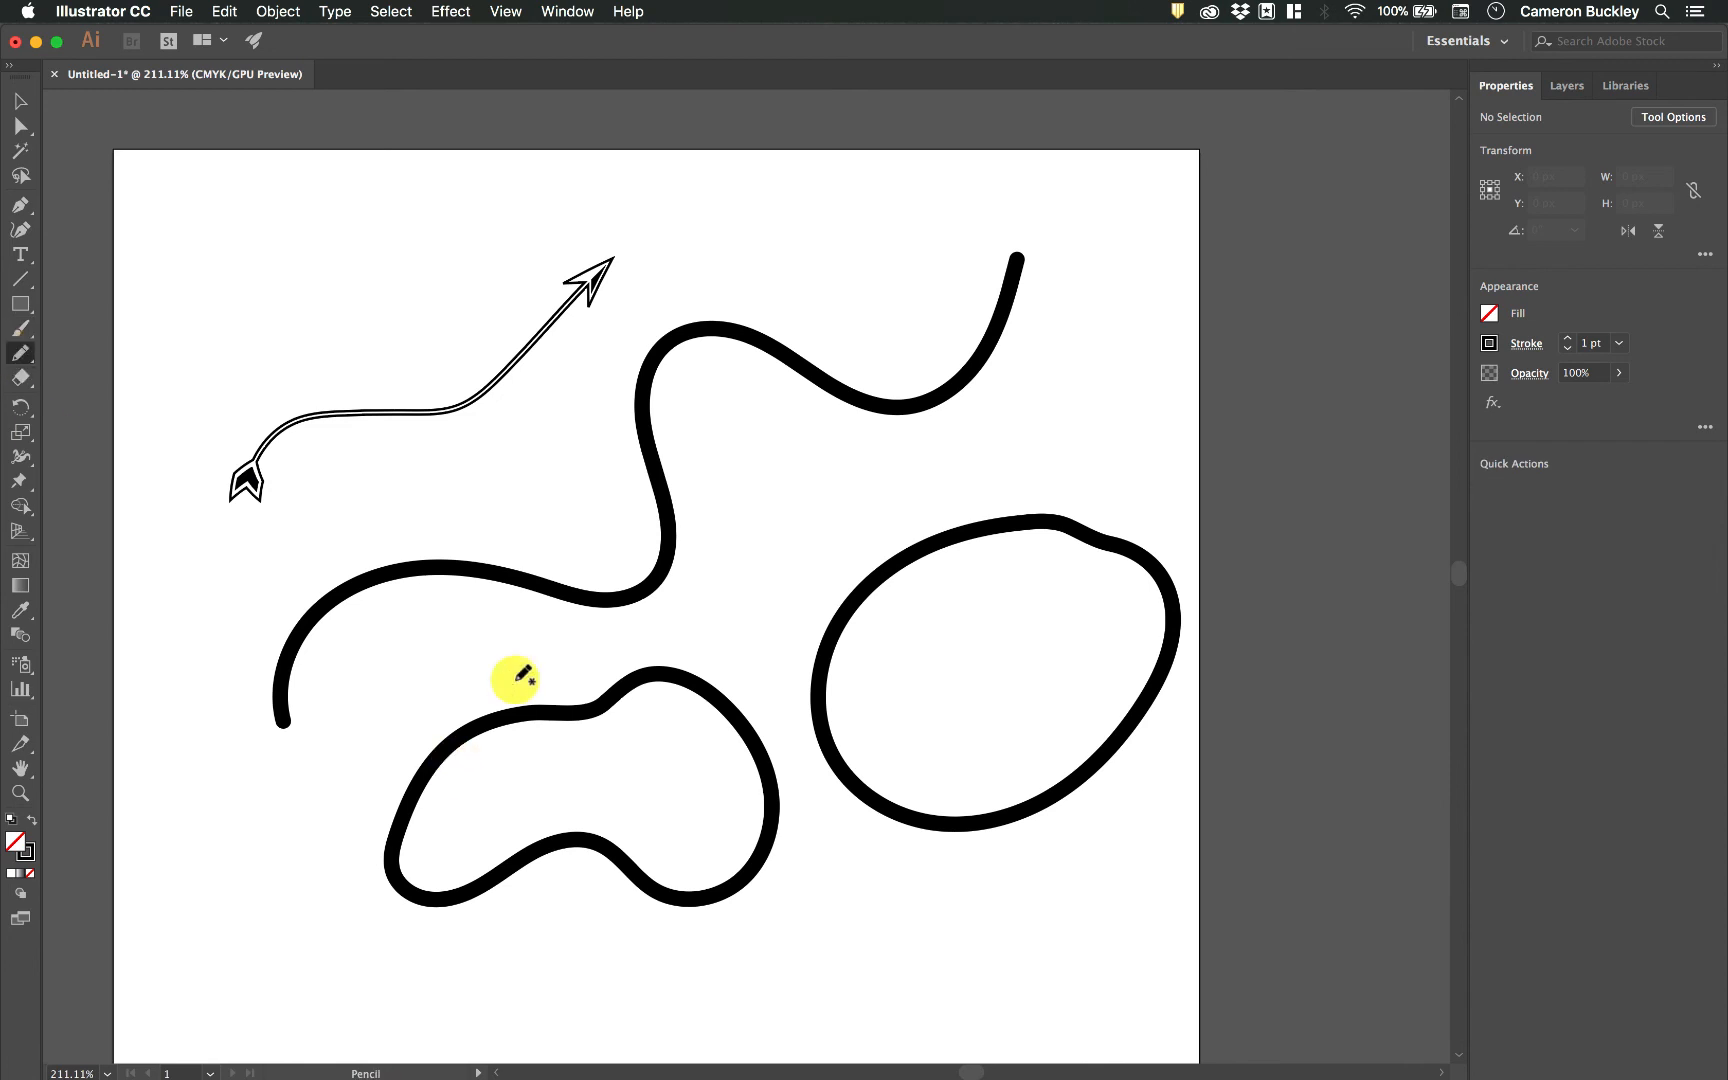